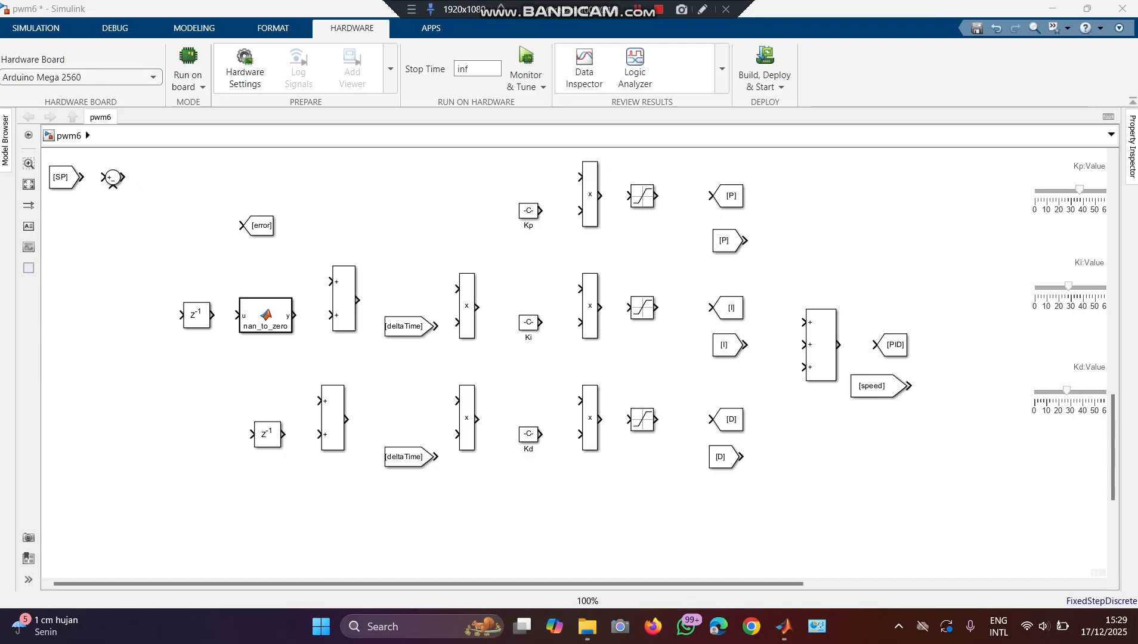
Examine the unconnected SP, Sum, error, delay, nan_to_zero, Add, deltaTime and first product blocks of the PID model.
{"action": "left_click", "coordinate": [47, 177]}
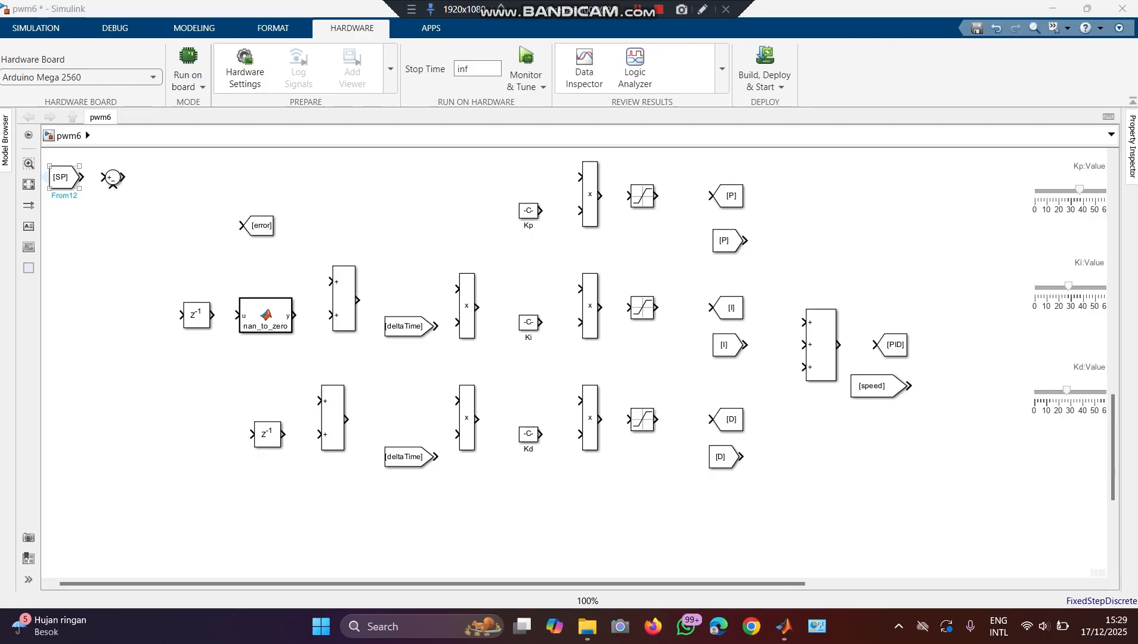
{"action": "left_click", "coordinate": [112, 178]}
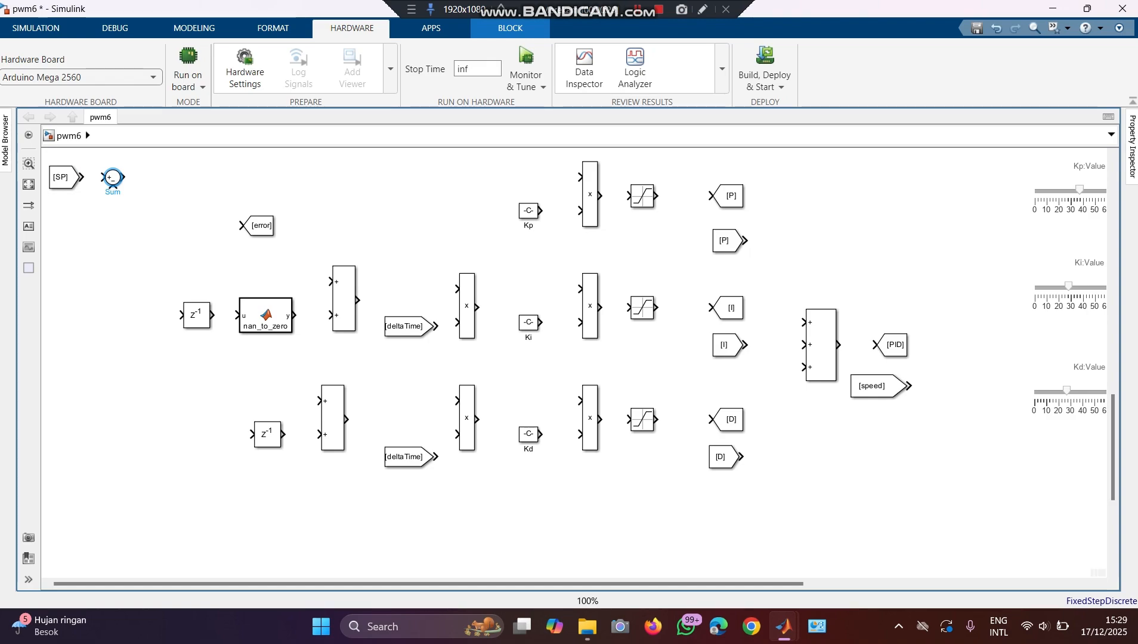
{"action": "left_click", "coordinate": [260, 226]}
{"action": "left_click", "coordinate": [197, 315]}
{"action": "left_click", "coordinate": [266, 315]}
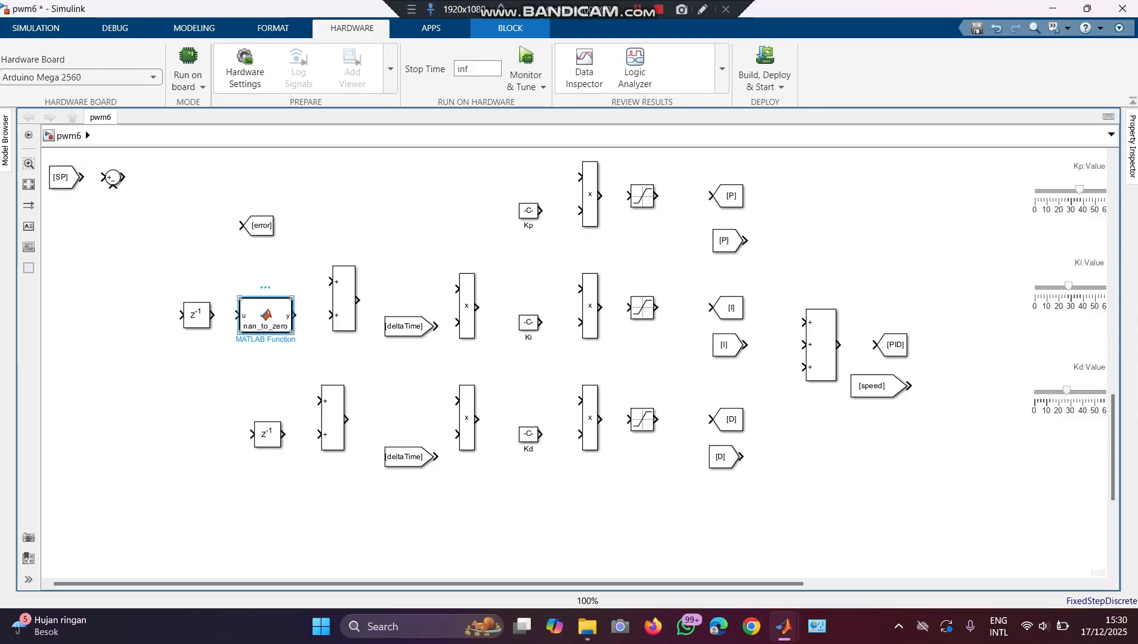
{"action": "left_click", "coordinate": [268, 434]}
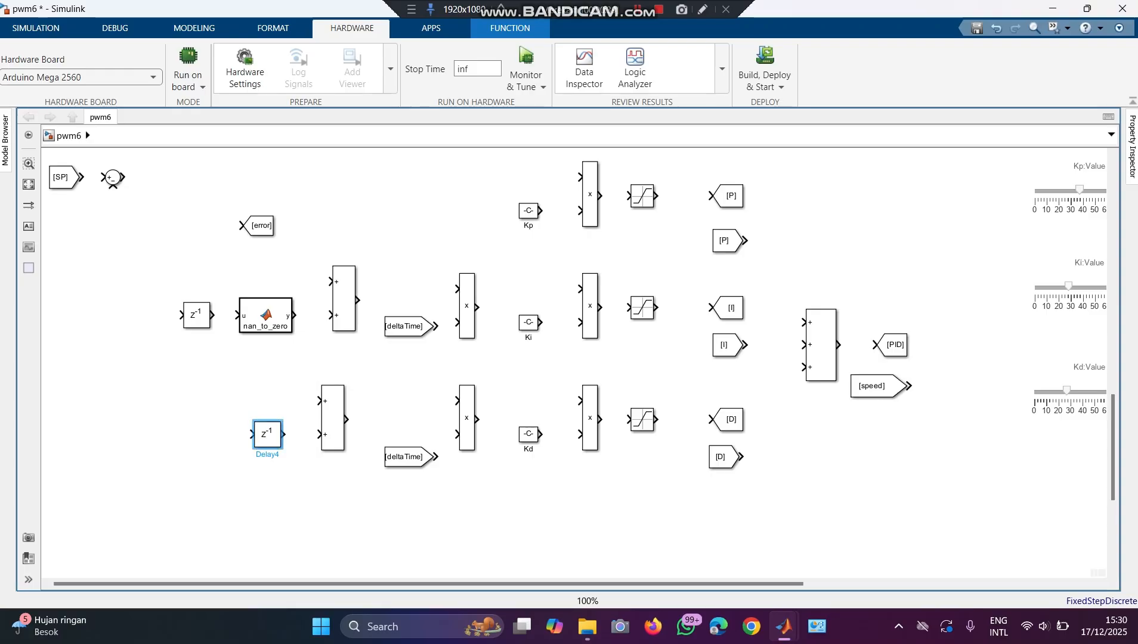
{"action": "left_click", "coordinate": [333, 418]}
{"action": "left_click", "coordinate": [345, 299]}
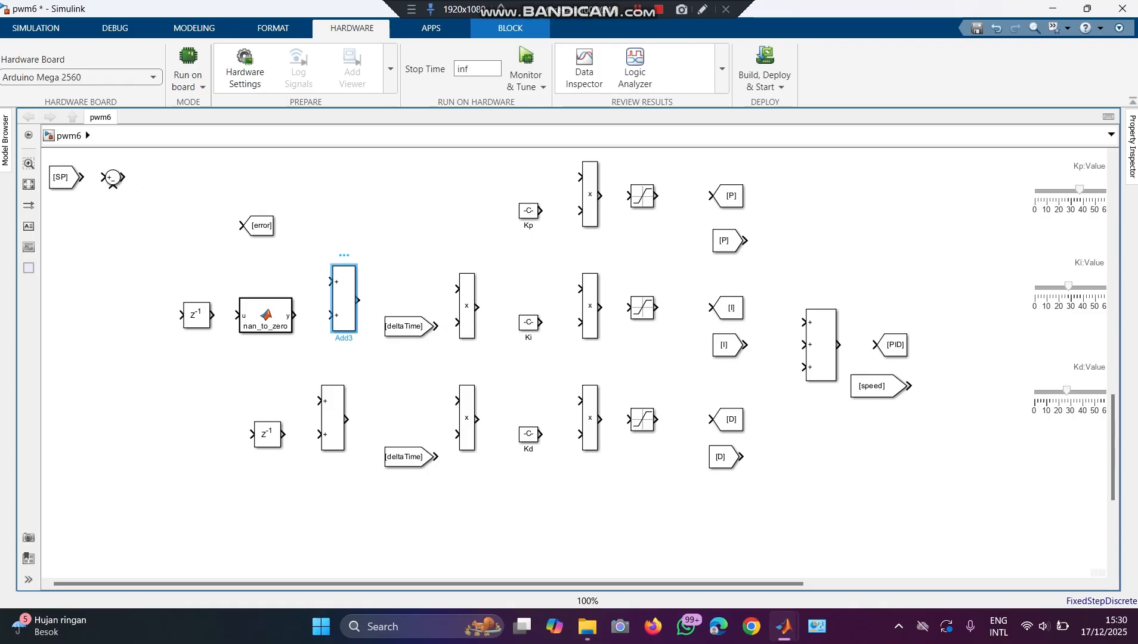
{"action": "left_click", "coordinate": [409, 326]}
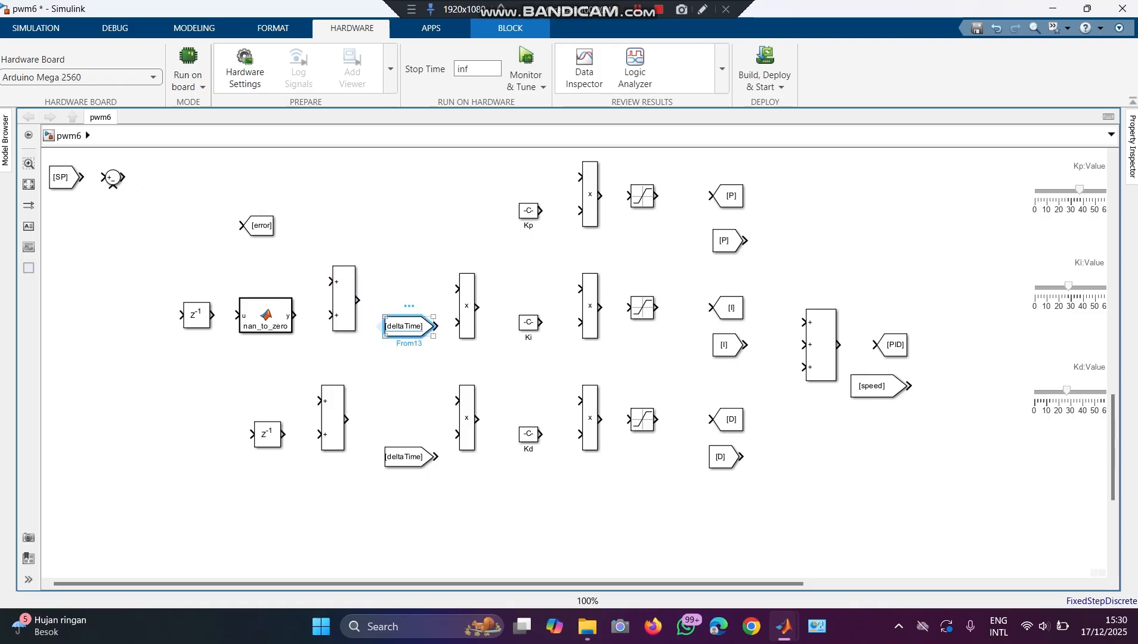
{"action": "left_click", "coordinate": [467, 307]}
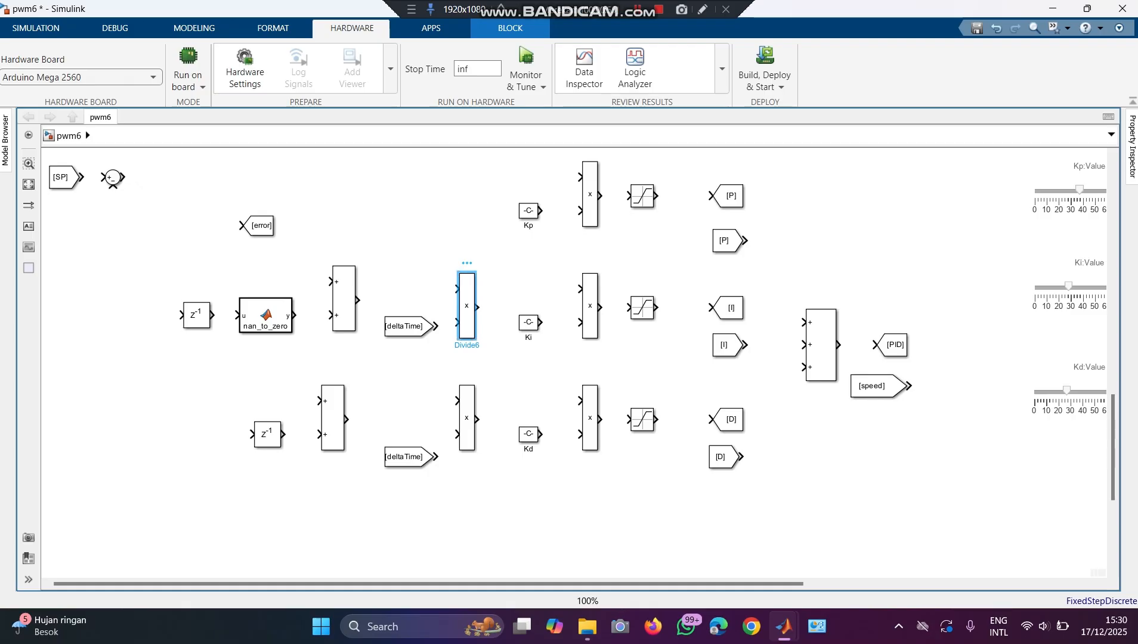
Examine the gain constants, Ki product, saturation blocks, P and I Goto tags, final Add, speed and PID tags, and the Kd slider.
{"action": "left_click", "coordinate": [528, 211]}
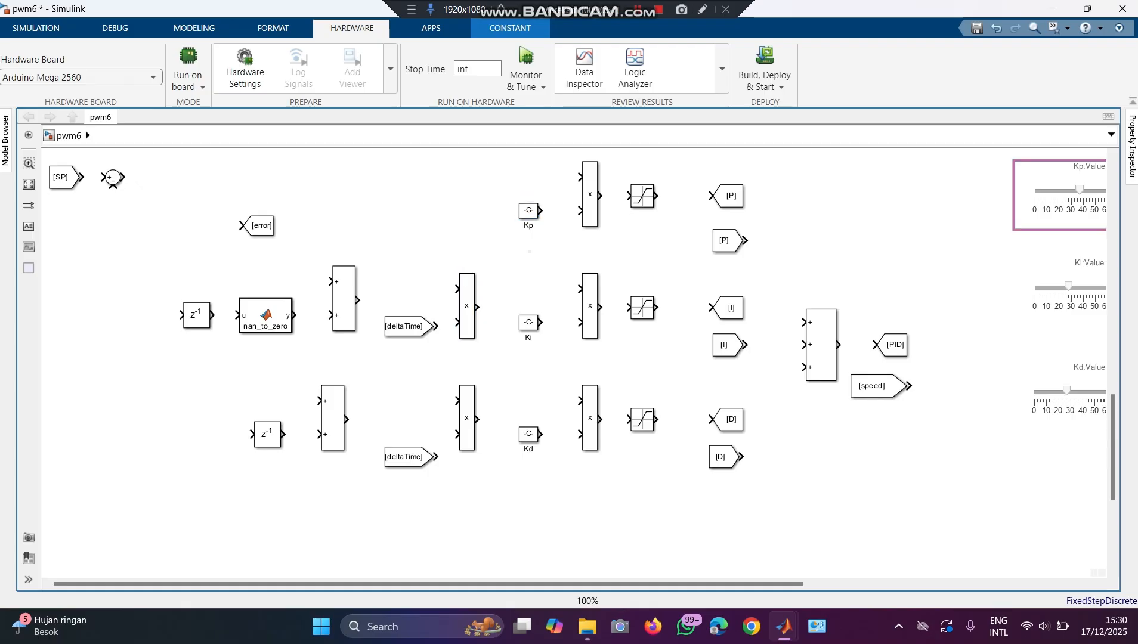
{"action": "left_click", "coordinate": [529, 323]}
{"action": "left_click", "coordinate": [590, 307]}
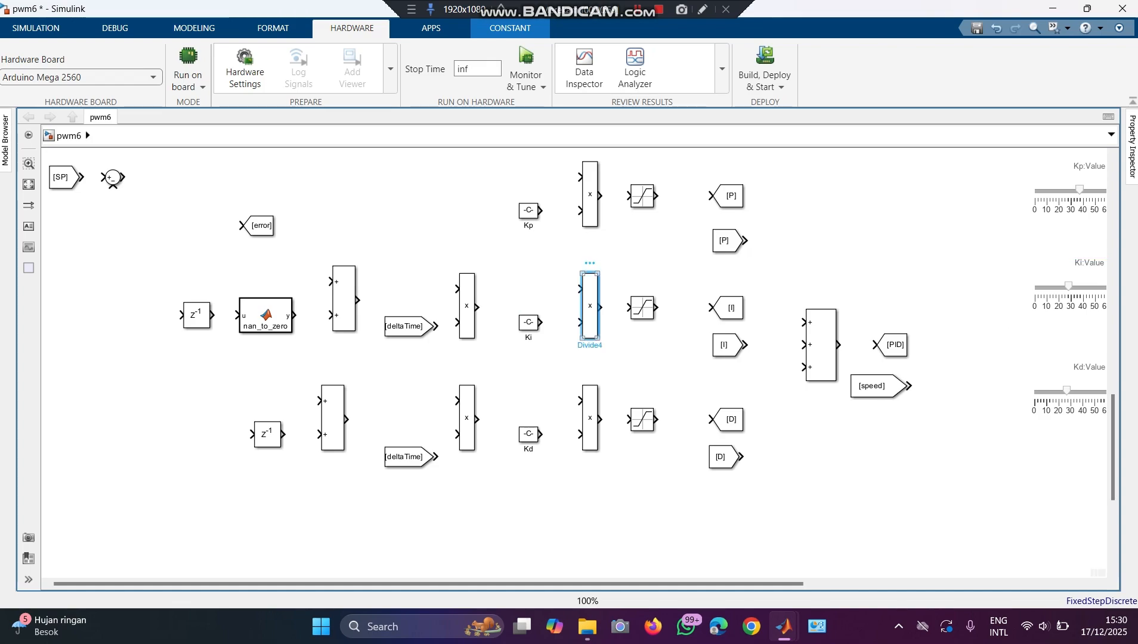
{"action": "left_click", "coordinate": [643, 308]}
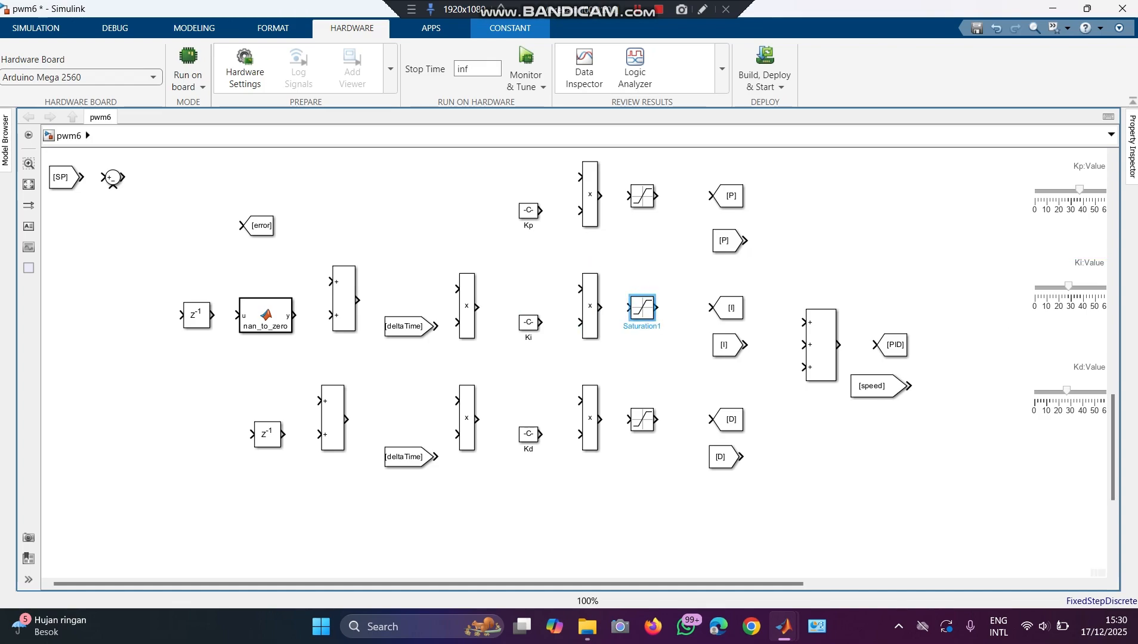
{"action": "left_click", "coordinate": [643, 196]}
{"action": "left_click", "coordinate": [643, 420]}
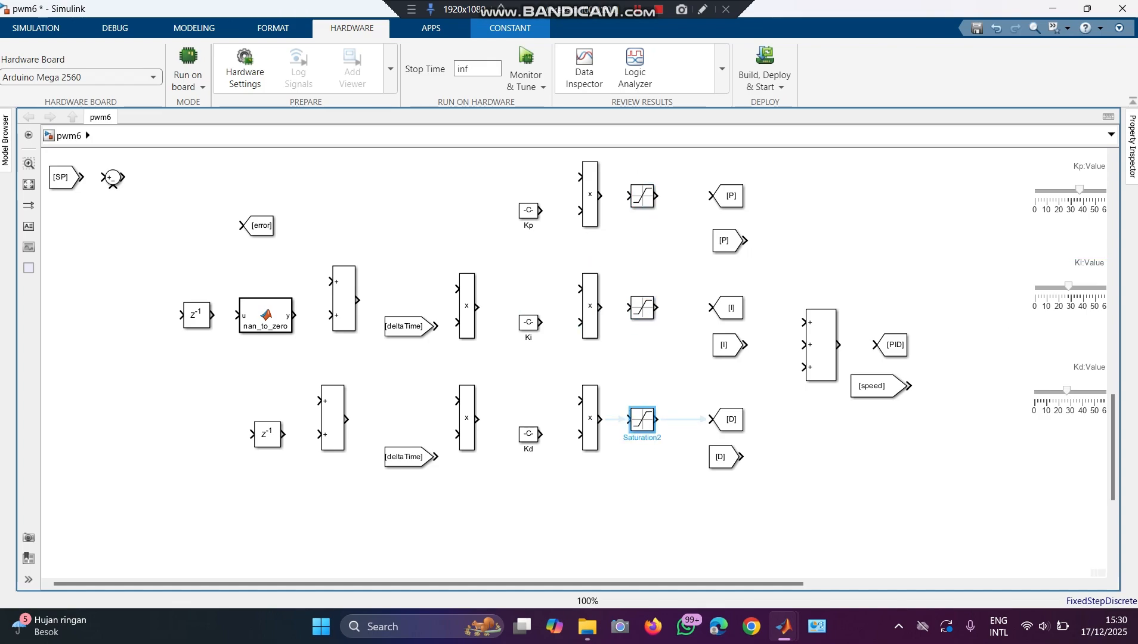
{"action": "left_click", "coordinate": [728, 196]}
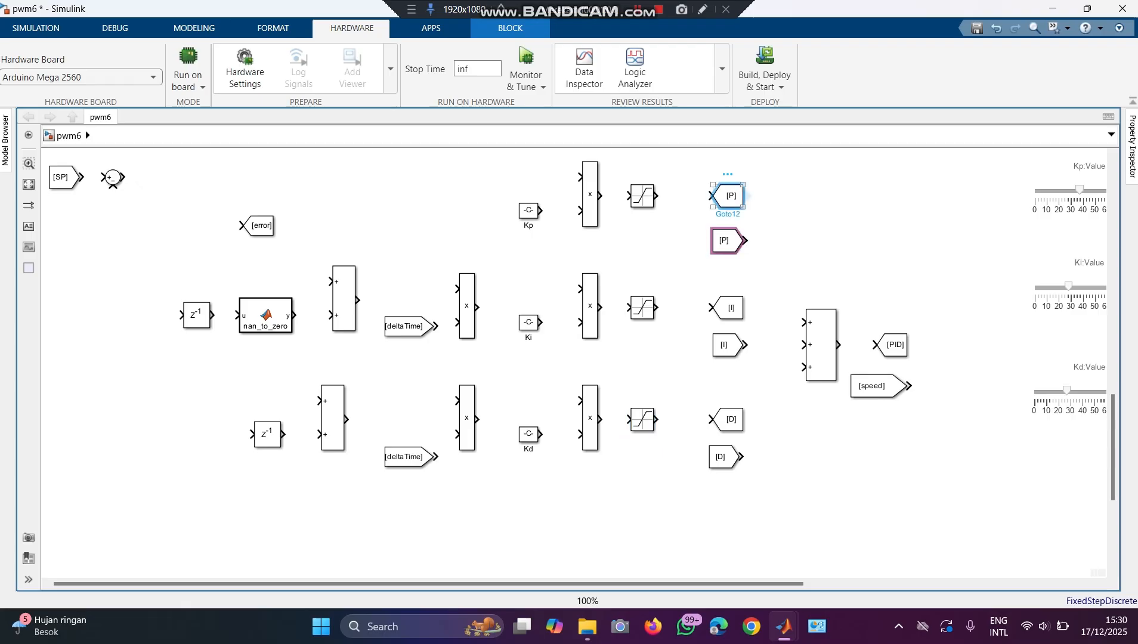
{"action": "left_click", "coordinate": [729, 308]}
{"action": "left_click", "coordinate": [821, 345]}
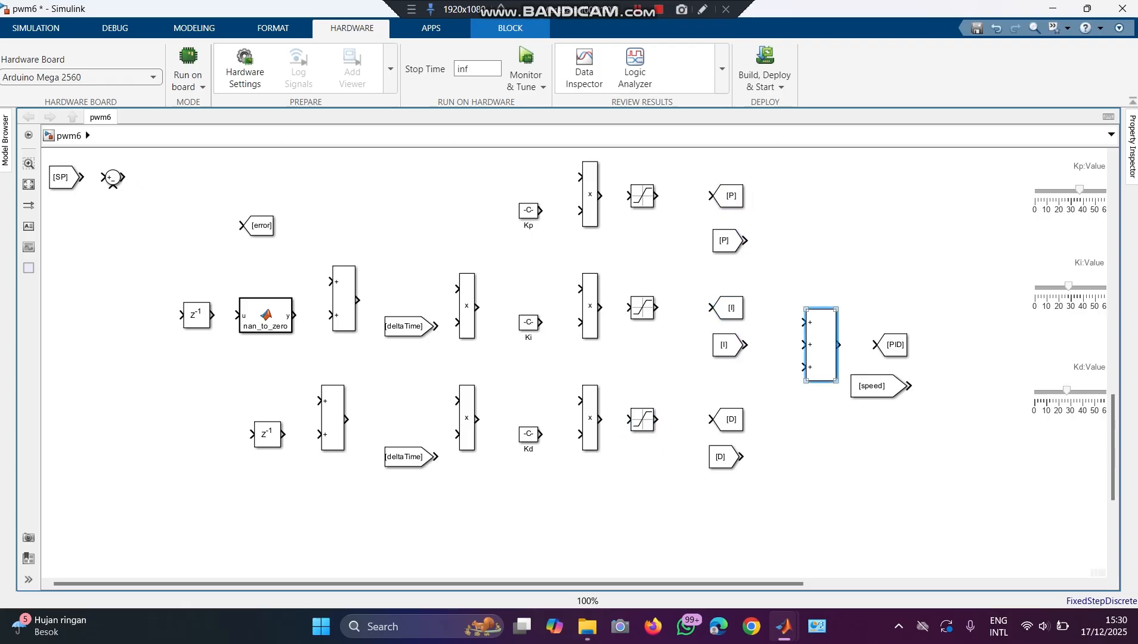
{"action": "left_click", "coordinate": [872, 386]}
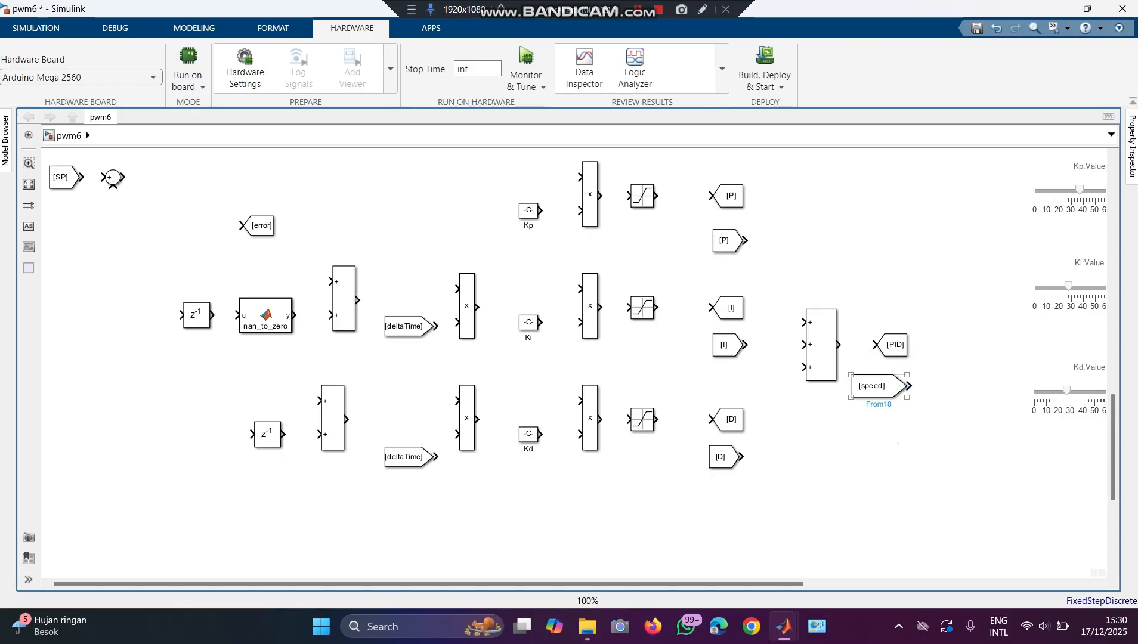
{"action": "left_click", "coordinate": [893, 345]}
{"action": "left_click", "coordinate": [1060, 393]}
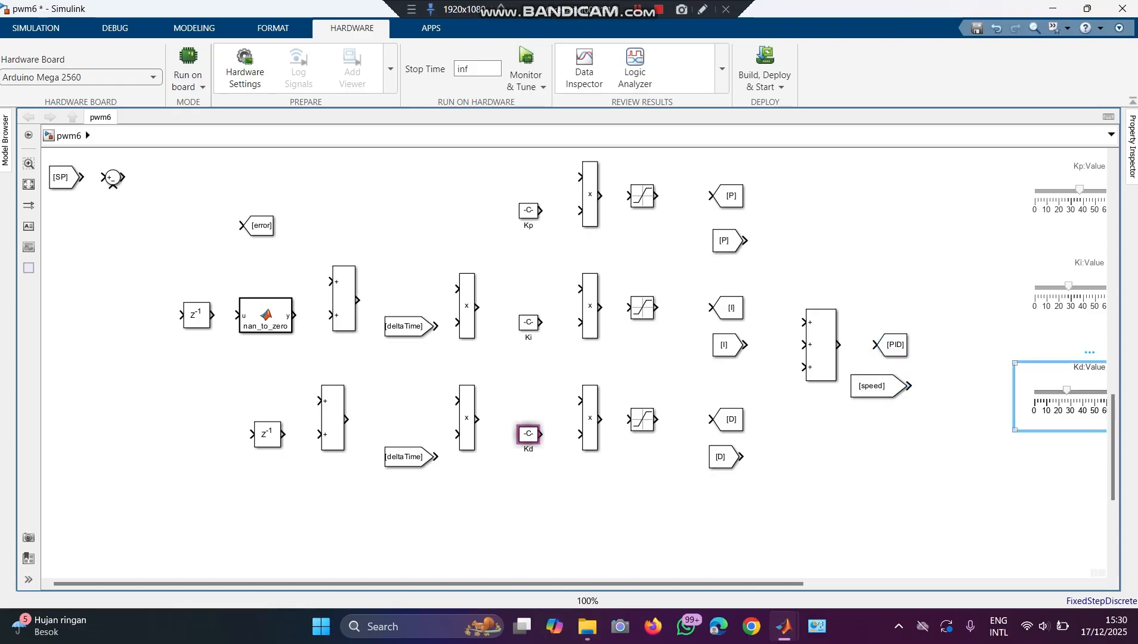
{"action": "mouse_move", "coordinate": [752, 584]}
{"action": "left_mouse_down"}
{"action": "mouse_move", "coordinate": [840, 584]}
{"action": "mouse_move", "coordinate": [751, 584]}
{"action": "left_mouse_up"}
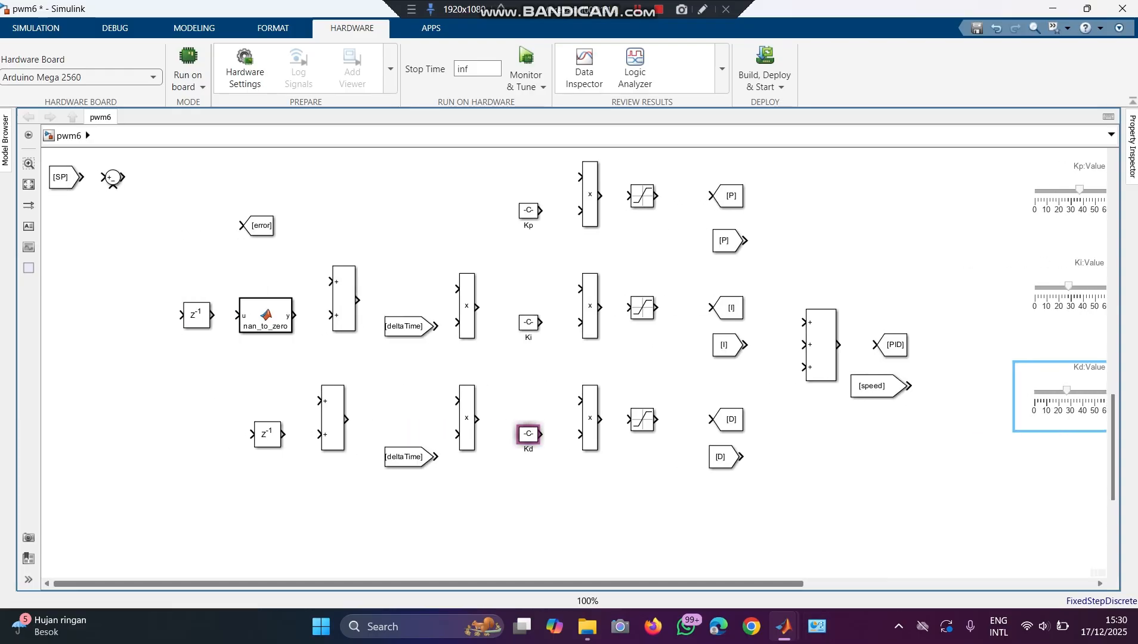
{"action": "left_click", "coordinate": [775, 518]}
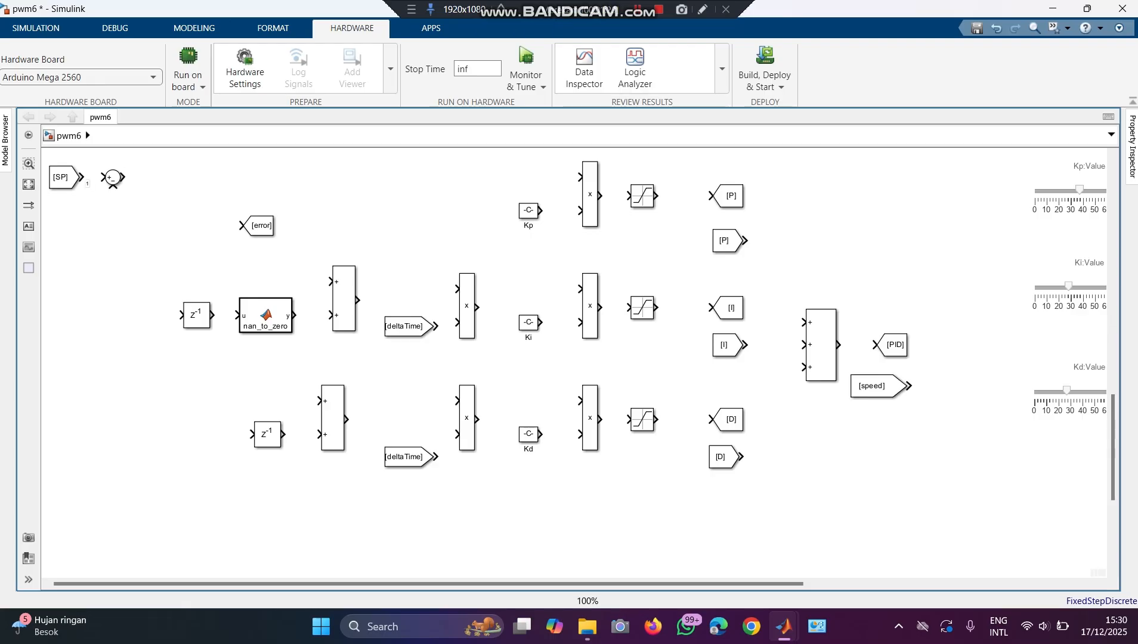
Wire SP through the Sum block, the product with Kp and the saturation block to the [P] Goto tag.
{"action": "left_click_drag", "start_coordinate": [81, 178], "coordinate": [104, 177]}
{"action": "mouse_move", "coordinate": [122, 177]}
{"action": "left_mouse_down"}
{"action": "mouse_move", "coordinate": [564, 193]}
{"action": "mouse_move", "coordinate": [579, 177]}
{"action": "left_mouse_up"}
{"action": "left_click_drag", "start_coordinate": [542, 212], "coordinate": [627, 196]}
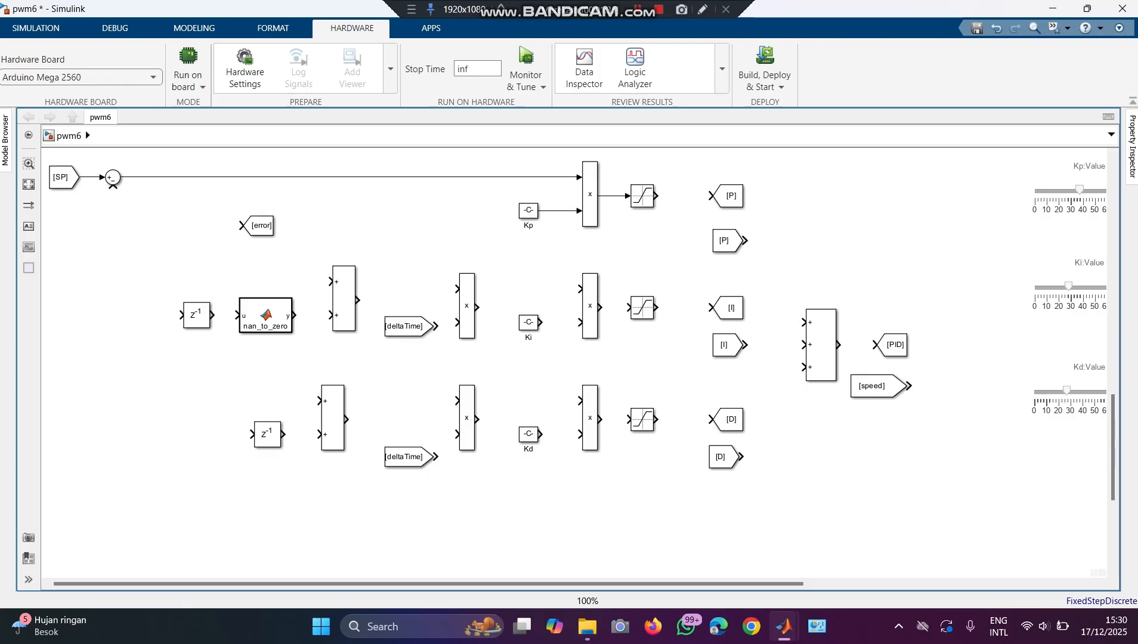
{"action": "left_click", "coordinate": [657, 196]}
{"action": "left_click_drag", "start_coordinate": [657, 196], "coordinate": [711, 195]}
Branch the Sum block's error signal to the lower delay, the [error] Goto tag and the upper Add block's first input.
{"action": "left_click", "coordinate": [256, 225]}
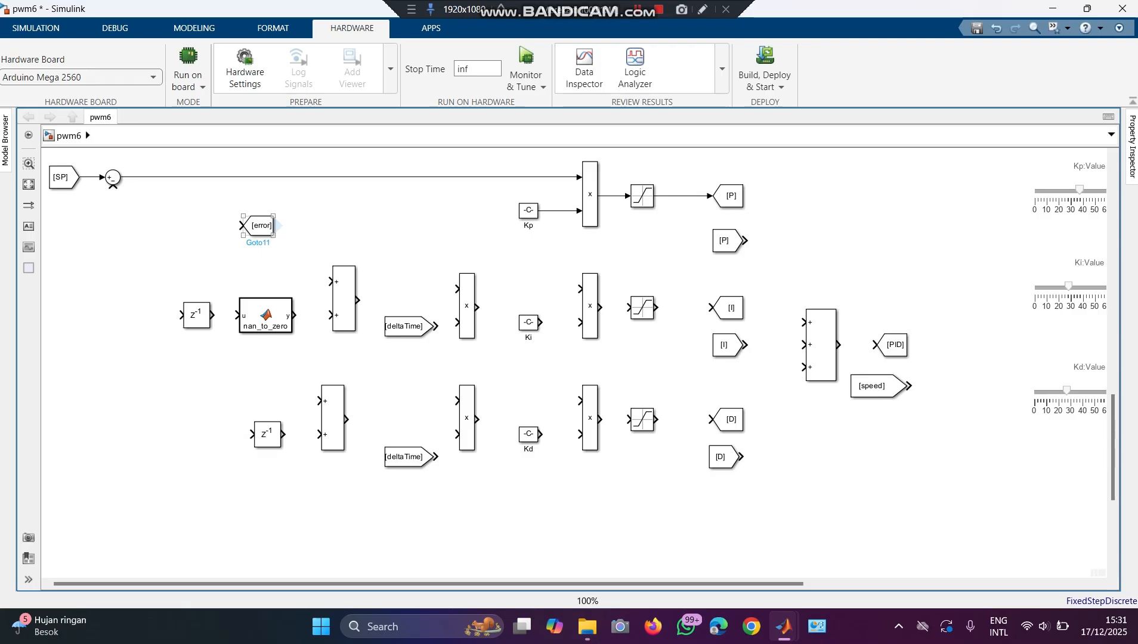
{"action": "key", "text": "Escape"}
{"action": "mouse_move", "coordinate": [251, 433]}
{"action": "left_mouse_down"}
{"action": "mouse_move", "coordinate": [185, 398]}
{"action": "mouse_move", "coordinate": [146, 285]}
{"action": "mouse_move", "coordinate": [156, 261]}
{"action": "mouse_move", "coordinate": [146, 177]}
{"action": "left_mouse_up"}
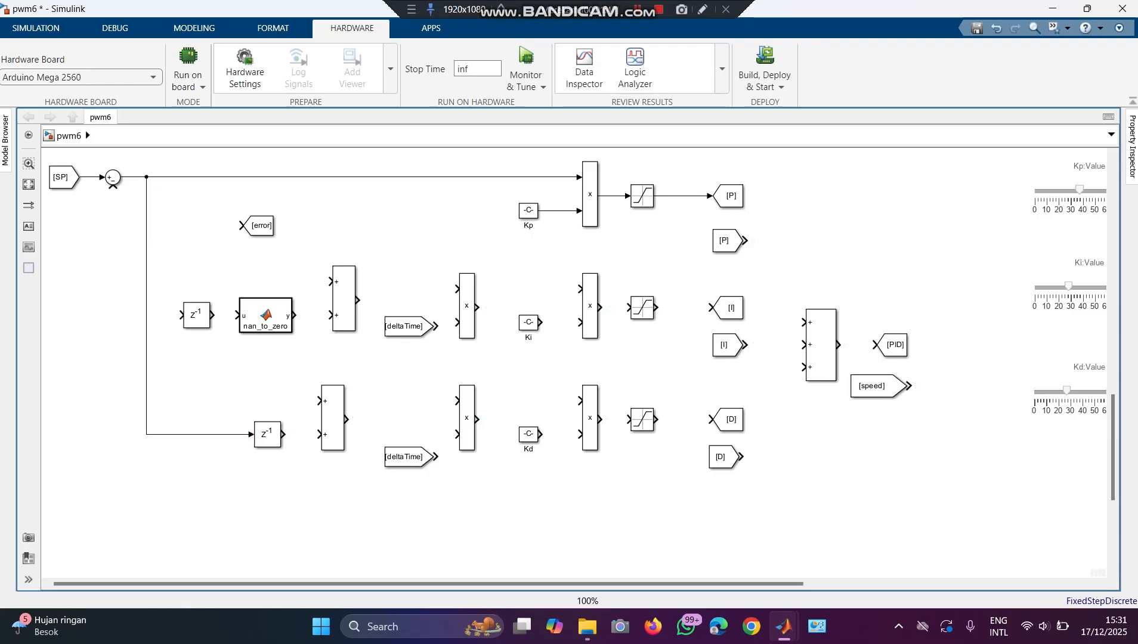
{"action": "left_click_drag", "start_coordinate": [241, 225], "coordinate": [146, 226]}
{"action": "left_click_drag", "start_coordinate": [330, 281], "coordinate": [213, 315]}
Delete the self-loop around the upper delay and wire the delay through nan_to_zero to the upper Add block's second input.
{"action": "left_click", "coordinate": [196, 314]}
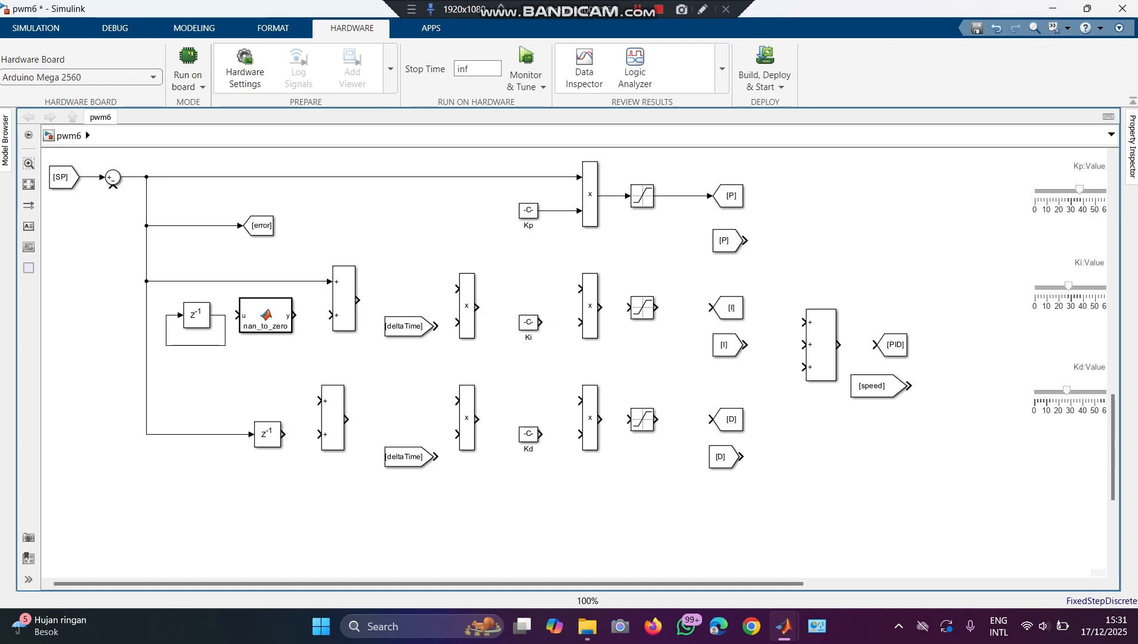
{"action": "left_click", "coordinate": [196, 346]}
{"action": "key", "text": "Delete"}
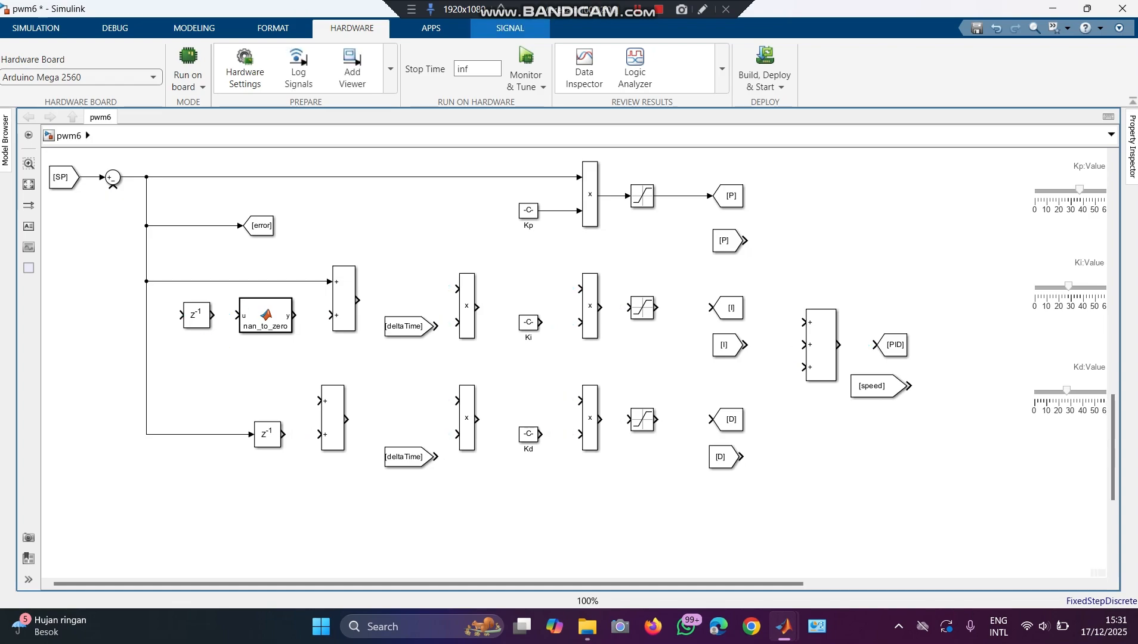
{"action": "left_click_drag", "start_coordinate": [213, 315], "coordinate": [331, 315]}
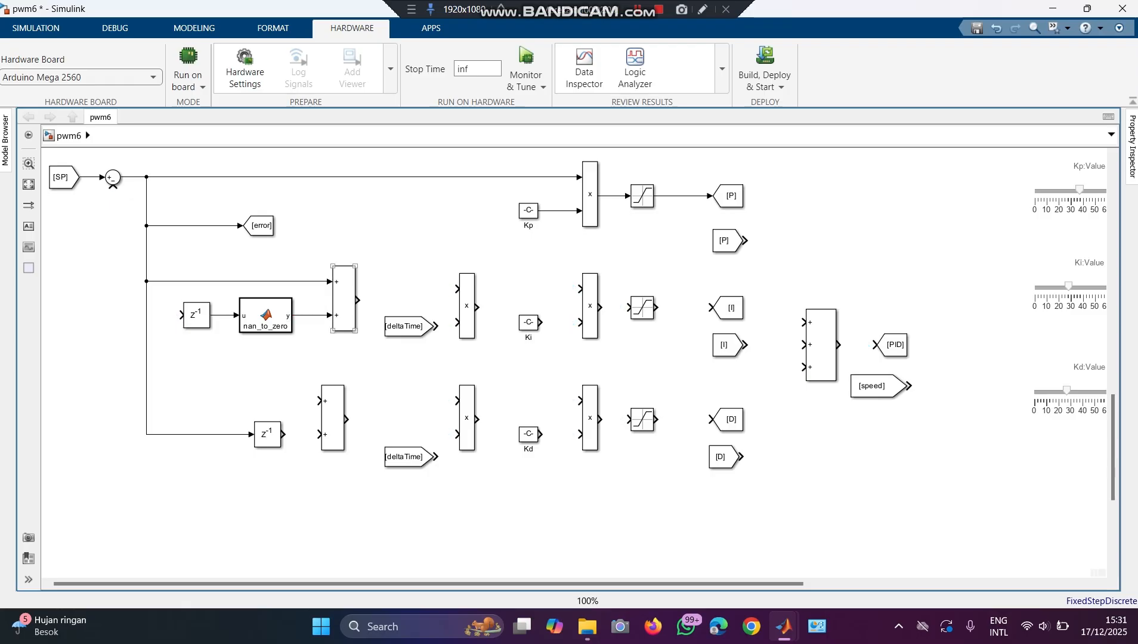
Wire the upper Add through the deltaTime product, Ki product and saturation to the [I] Goto tag, feeding its output back to the delay.
{"action": "left_click_drag", "start_coordinate": [358, 300], "coordinate": [457, 290]}
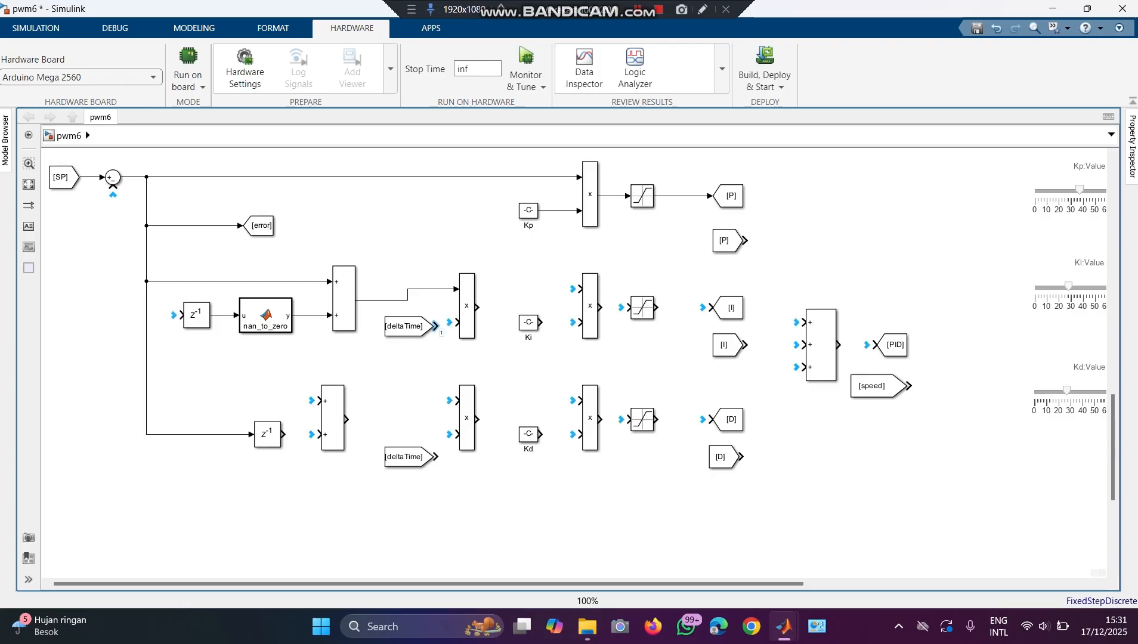
{"action": "left_click_drag", "start_coordinate": [436, 326], "coordinate": [457, 322]}
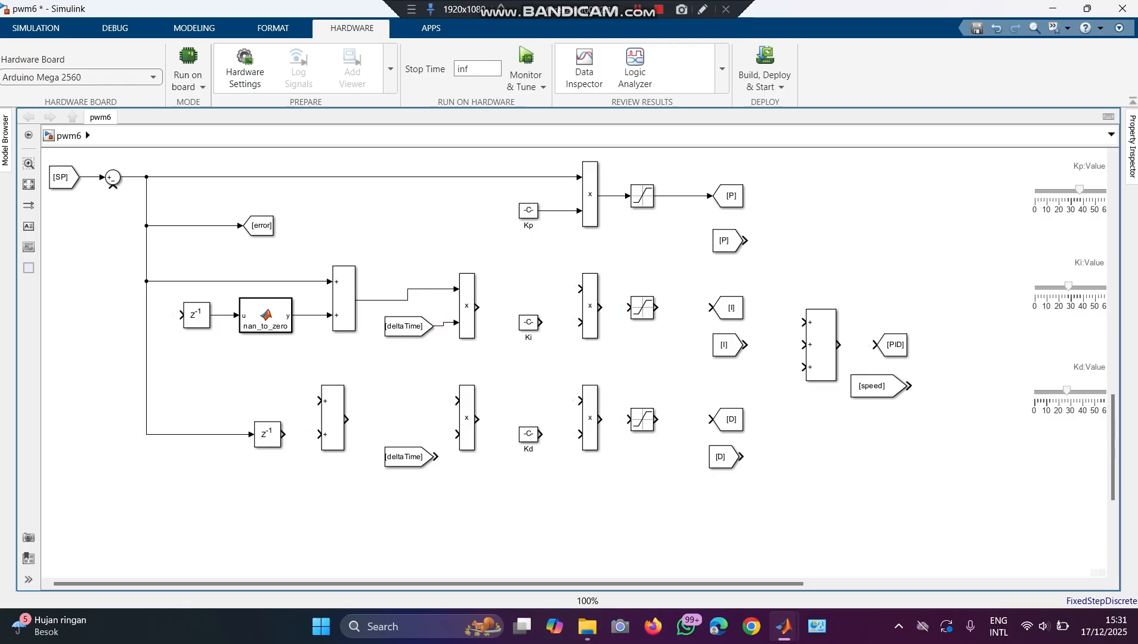
{"action": "left_click_drag", "start_coordinate": [476, 307], "coordinate": [579, 289]}
{"action": "left_click_drag", "start_coordinate": [541, 322], "coordinate": [710, 307]}
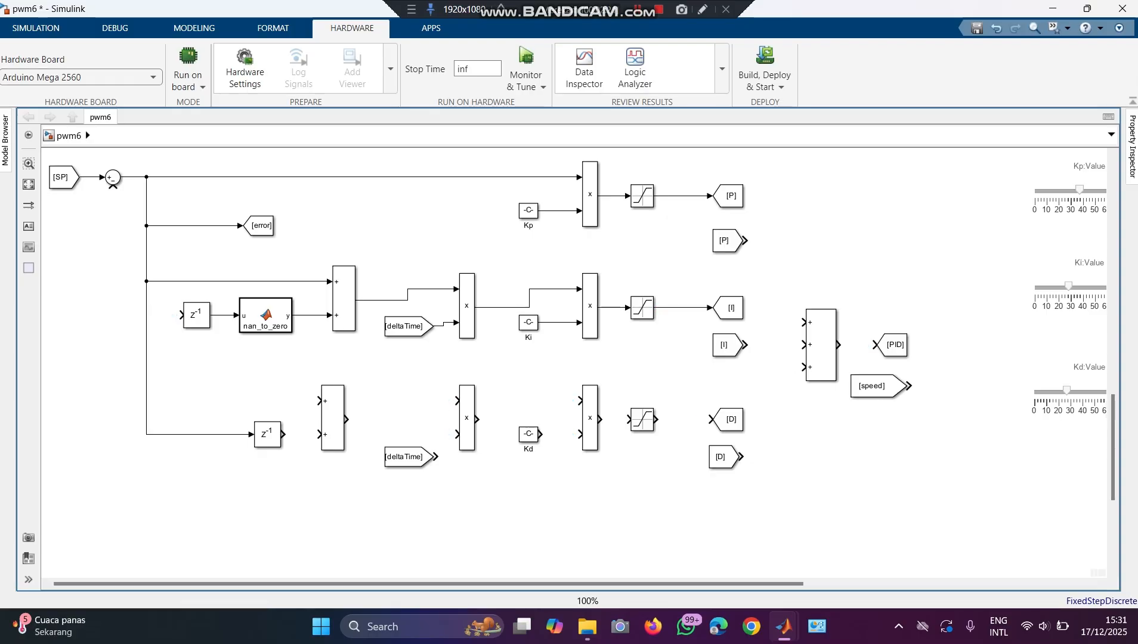
{"action": "left_click_drag", "start_coordinate": [180, 315], "coordinate": [371, 300]}
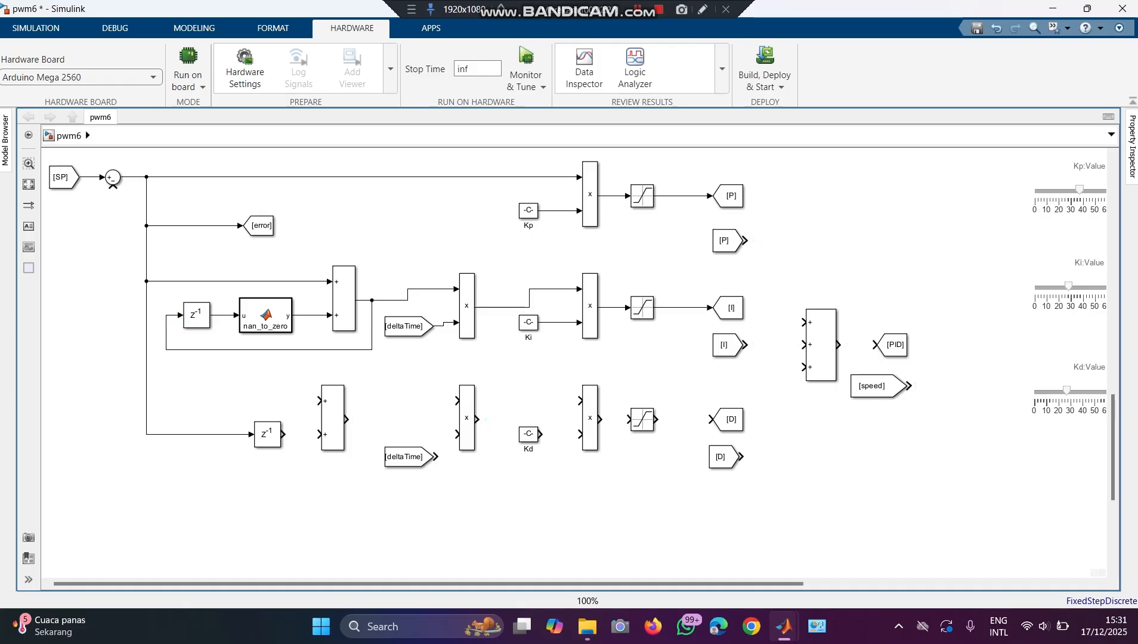
Branch the error signal to the first input of the lower Add block.
{"action": "left_click_drag", "start_coordinate": [318, 400], "coordinate": [148, 401]}
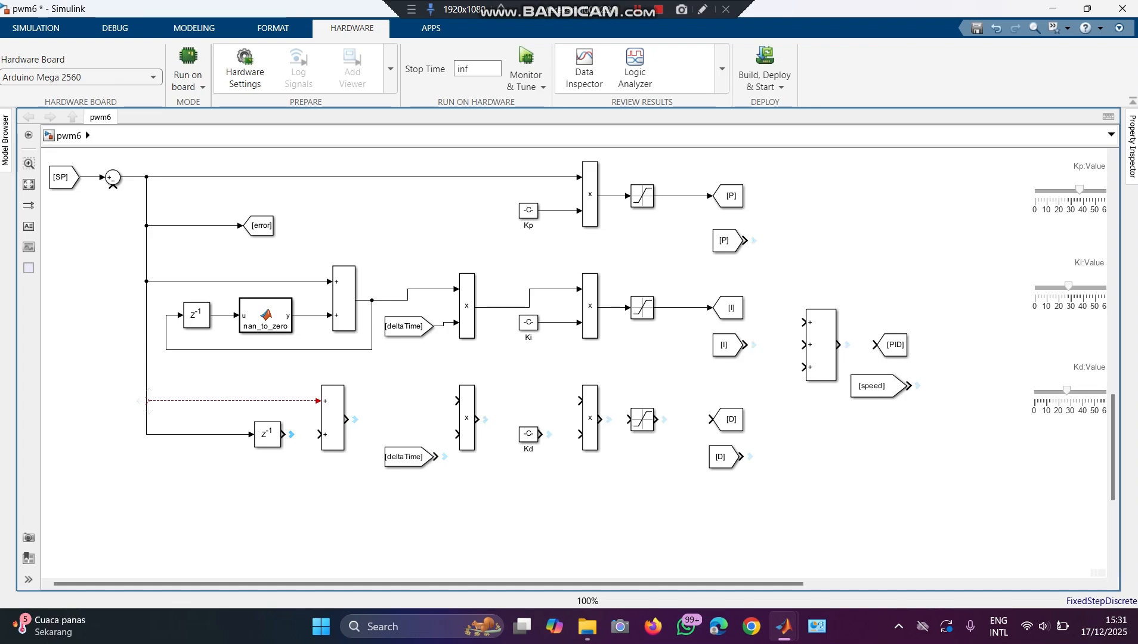
{"action": "key", "text": "ctrl+z"}
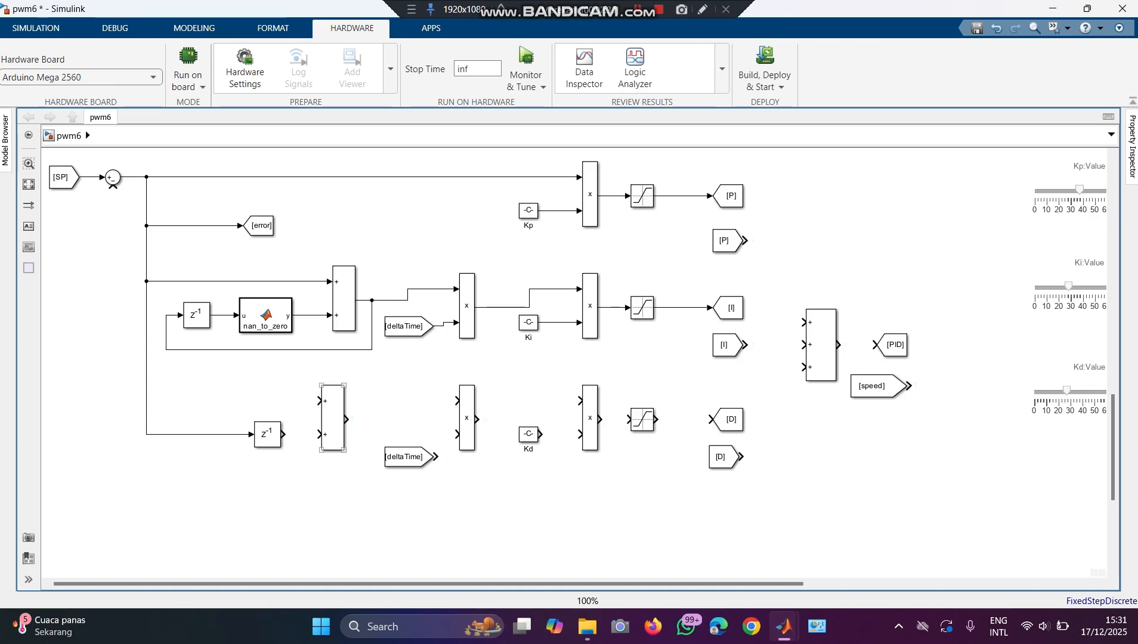
{"action": "left_click_drag", "start_coordinate": [318, 401], "coordinate": [147, 400]}
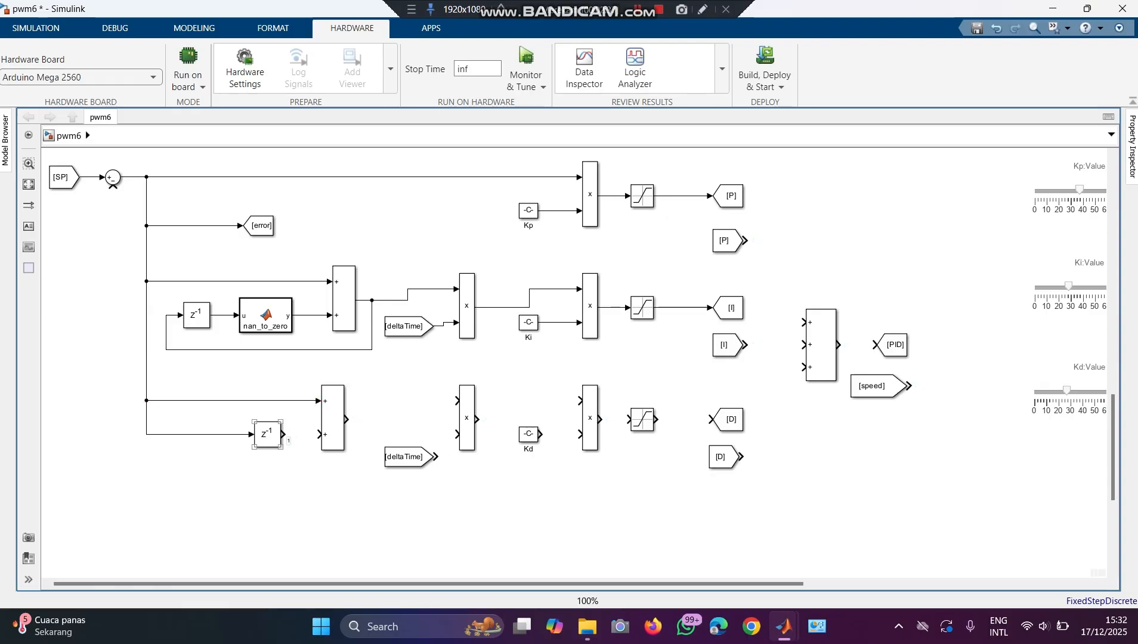
Wire the lower delay through the Add, deltaTime product, Kd product and saturation blocks to the [D] Goto tag.
{"action": "left_click_drag", "start_coordinate": [283, 434], "coordinate": [457, 401]}
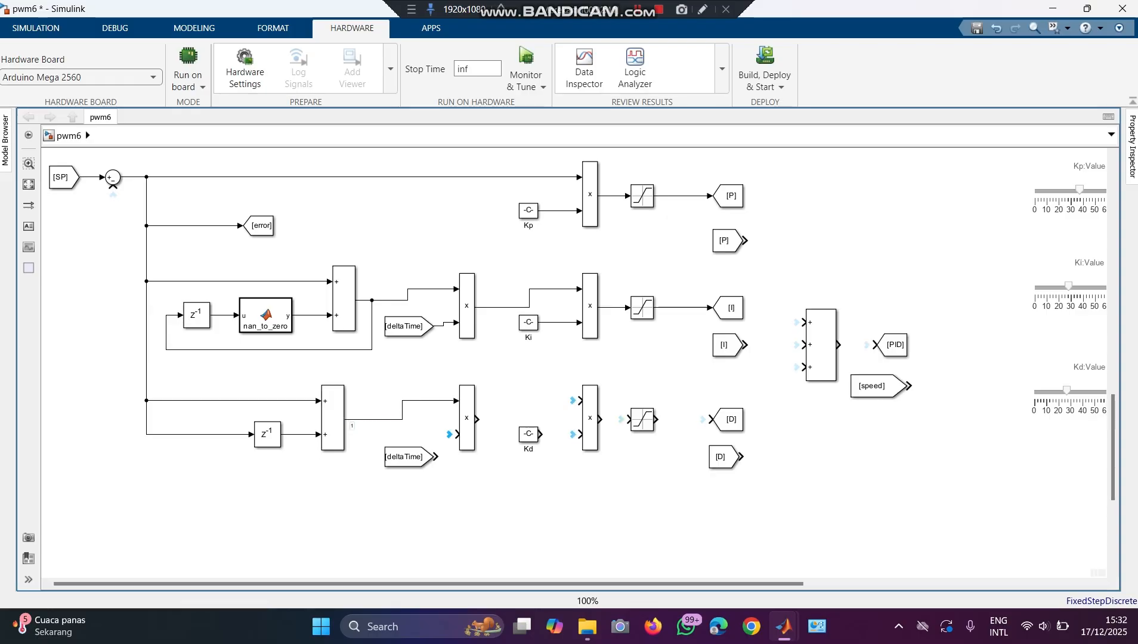
{"action": "left_click", "coordinate": [436, 457]}
{"action": "left_click_drag", "start_coordinate": [436, 457], "coordinate": [581, 400]}
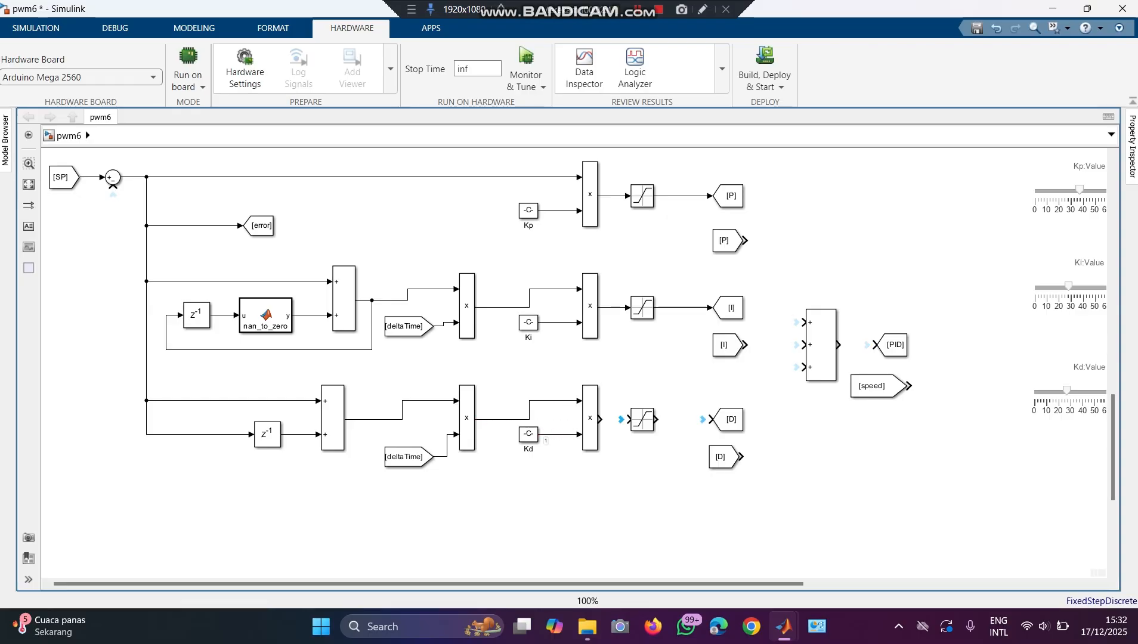
{"action": "left_click_drag", "start_coordinate": [600, 420], "coordinate": [712, 419]}
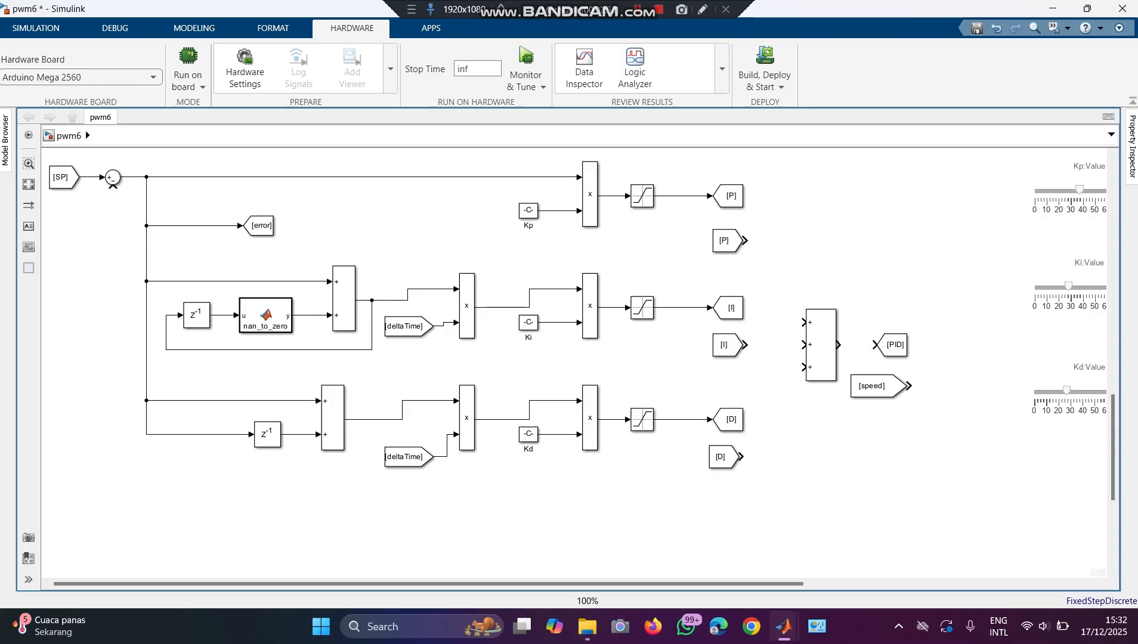
Connect the [P], [I] and [D] From tags to the three-input Add block and its output to the [PID] Goto tag.
{"action": "left_click", "coordinate": [724, 240]}
{"action": "left_click_drag", "start_coordinate": [746, 241], "coordinate": [805, 323]}
{"action": "left_click_drag", "start_coordinate": [745, 345], "coordinate": [806, 344]}
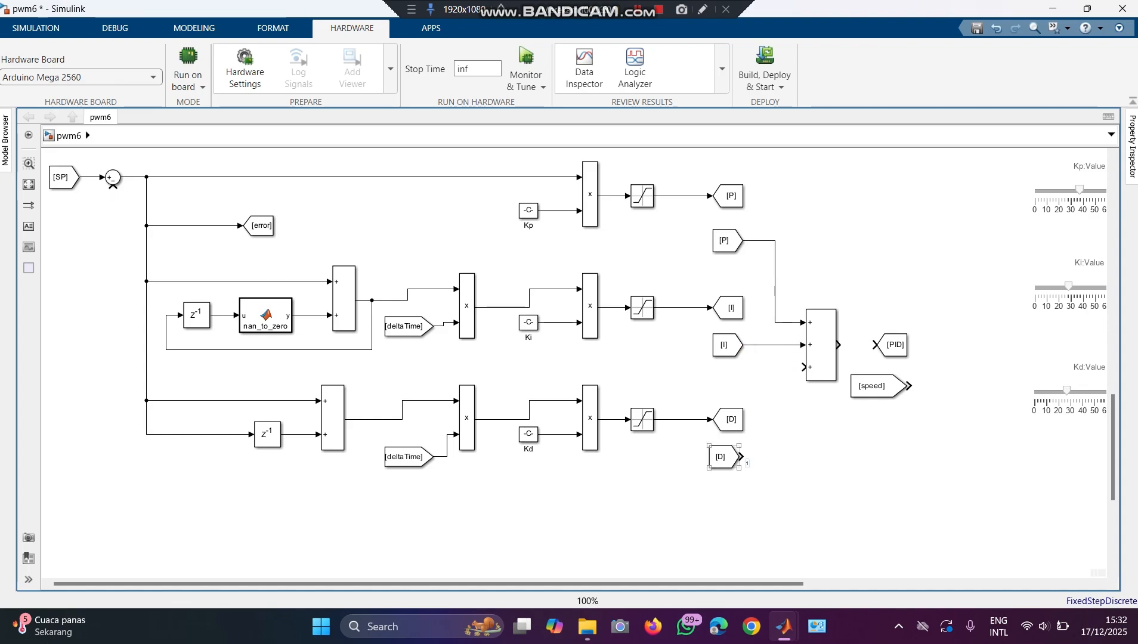
{"action": "left_click_drag", "start_coordinate": [746, 457], "coordinate": [876, 345]}
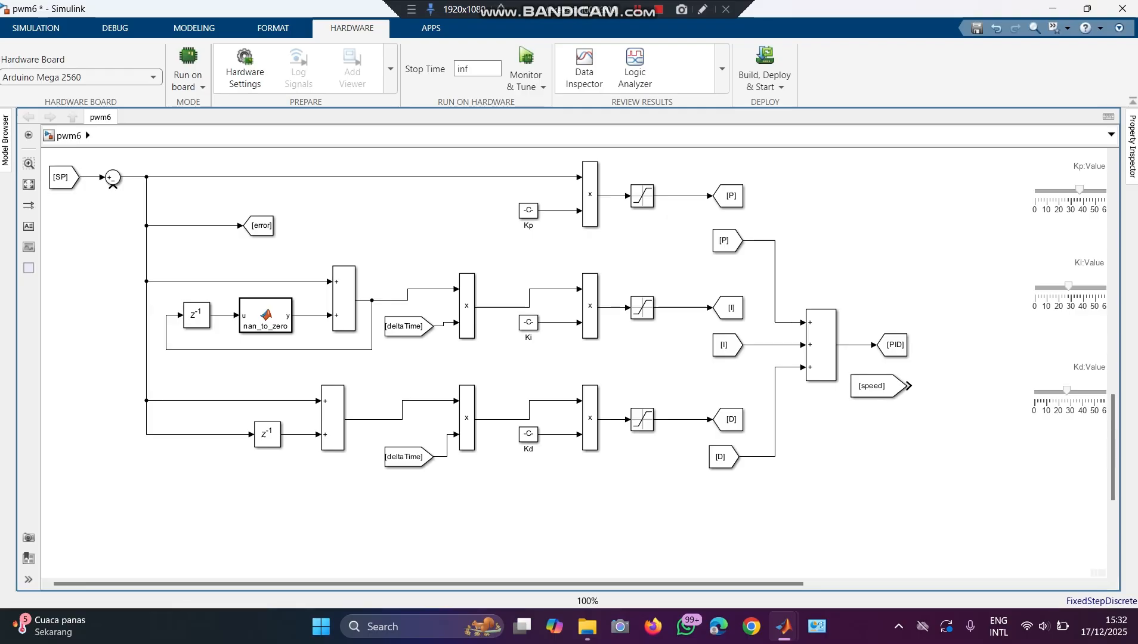
Connect the [speed] From tag to the Sum block's minus input and route the feedback line beneath the Kd branch.
{"action": "left_click_drag", "start_coordinate": [908, 385], "coordinate": [262, 431]}
{"action": "left_click_drag", "start_coordinate": [113, 164], "coordinate": [113, 161]}
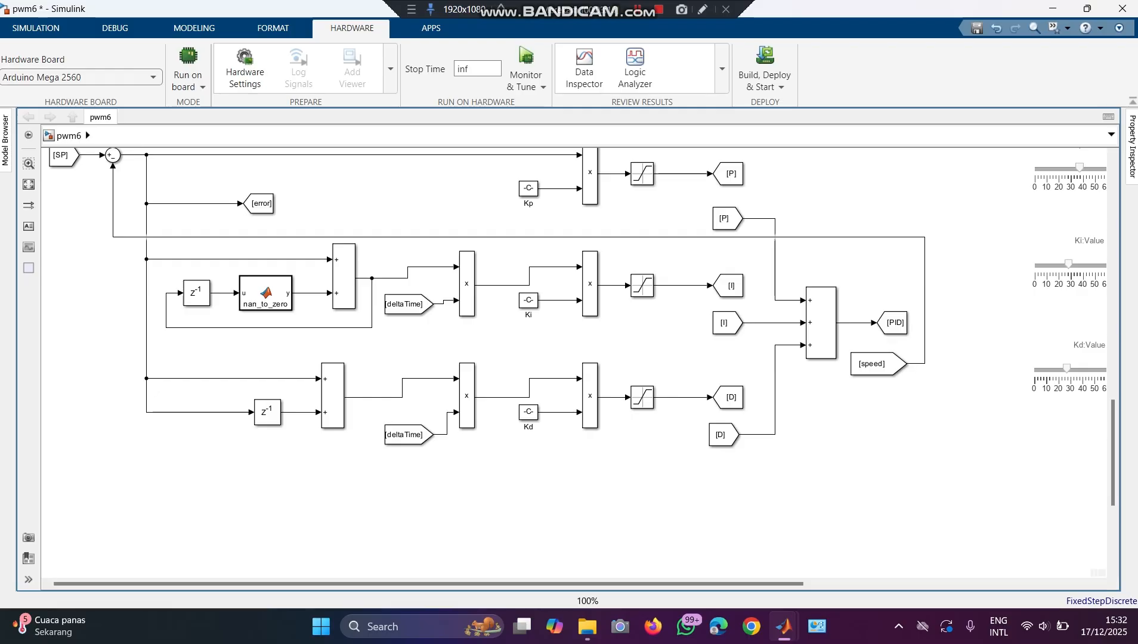
{"action": "left_click", "coordinate": [113, 165]}
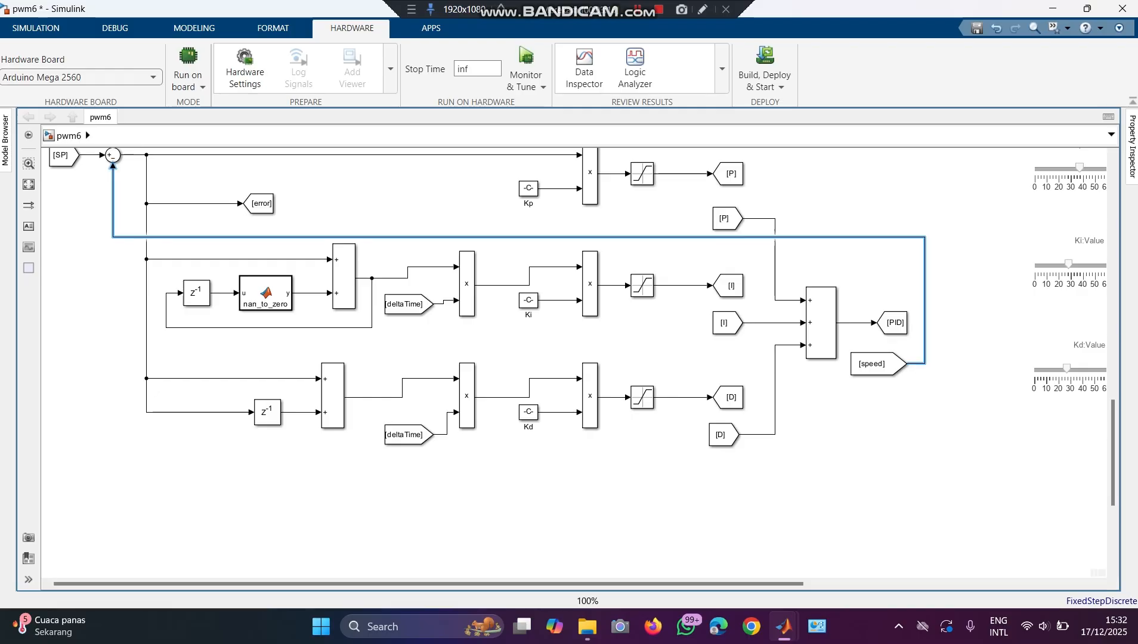
{"action": "left_click", "coordinate": [519, 230]}
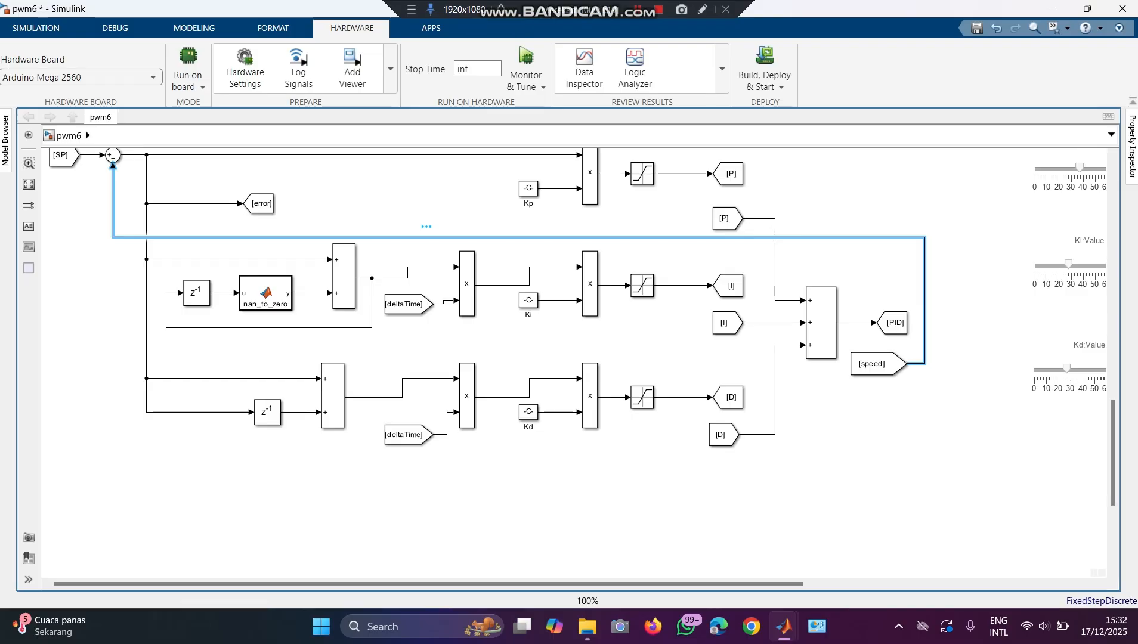
{"action": "left_click_drag", "start_coordinate": [519, 237], "coordinate": [519, 511]}
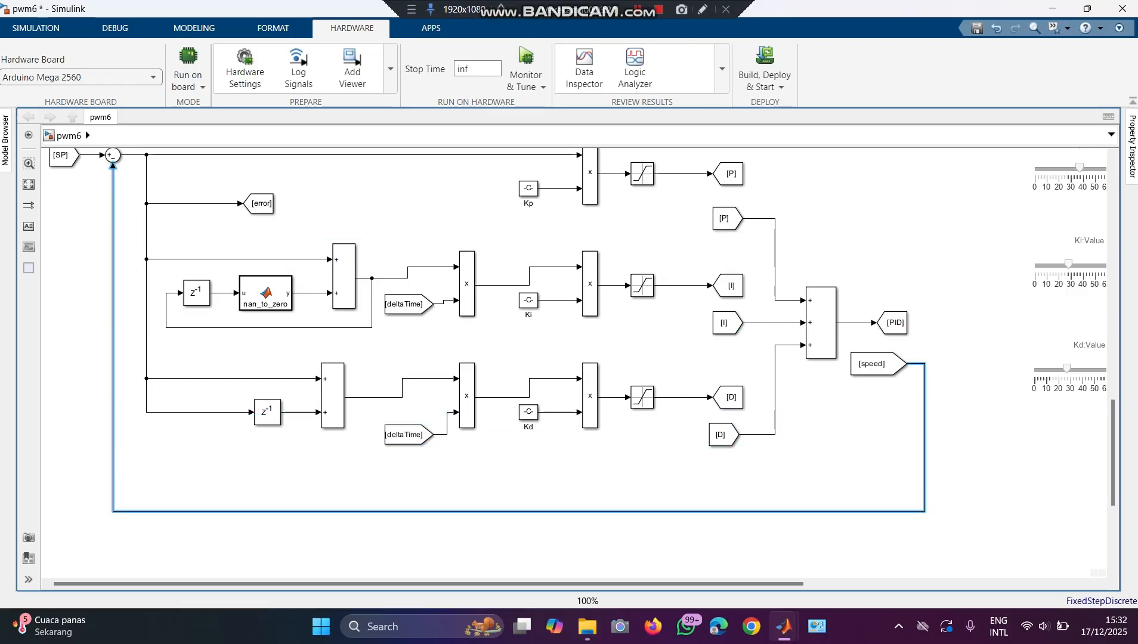
{"action": "left_click", "coordinate": [519, 542]}
{"action": "mouse_move", "coordinate": [519, 584]}
{"action": "left_mouse_down"}
{"action": "mouse_move", "coordinate": [564, 584]}
{"action": "mouse_move", "coordinate": [519, 584]}
{"action": "left_mouse_up"}
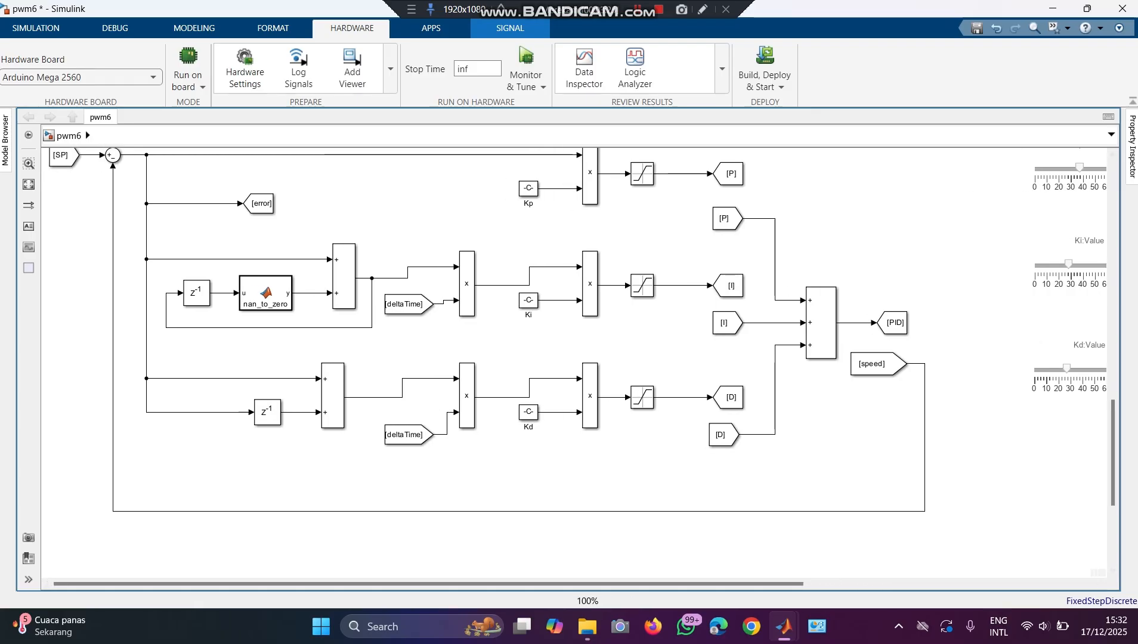
{"action": "left_click_drag", "start_coordinate": [1113, 455], "coordinate": [1113, 445]}
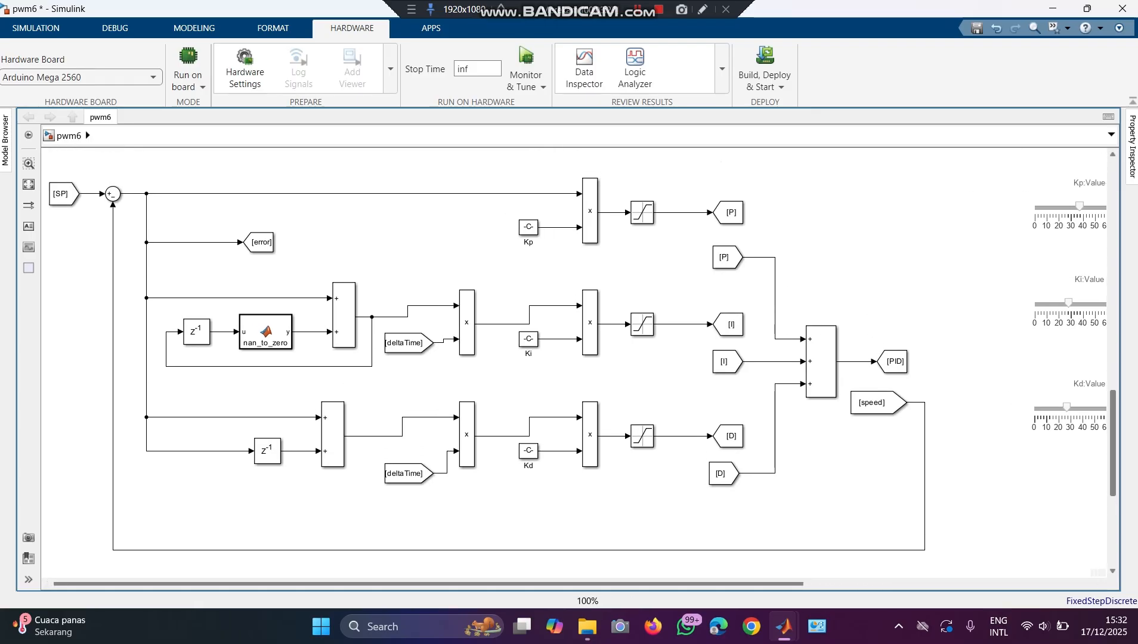
Examine which constant blocks the Kp, Ki and Kd sliders are bound to.
{"action": "left_click", "coordinate": [1062, 210]}
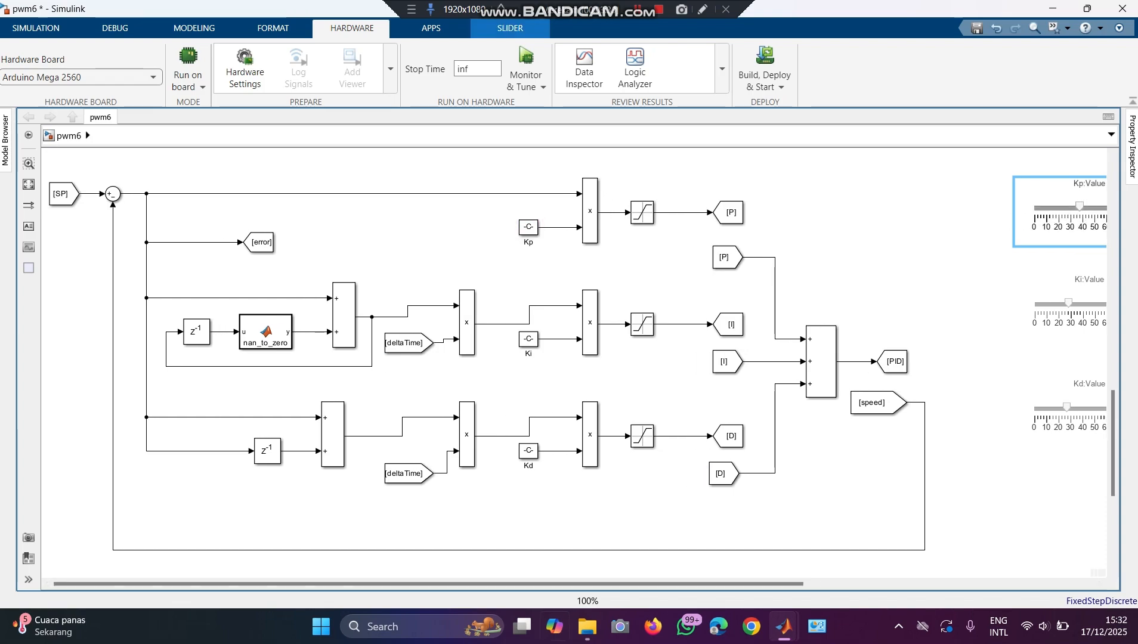
{"action": "scroll", "coordinate": [575, 358], "scroll_direction": "right", "scroll_amount": 3}
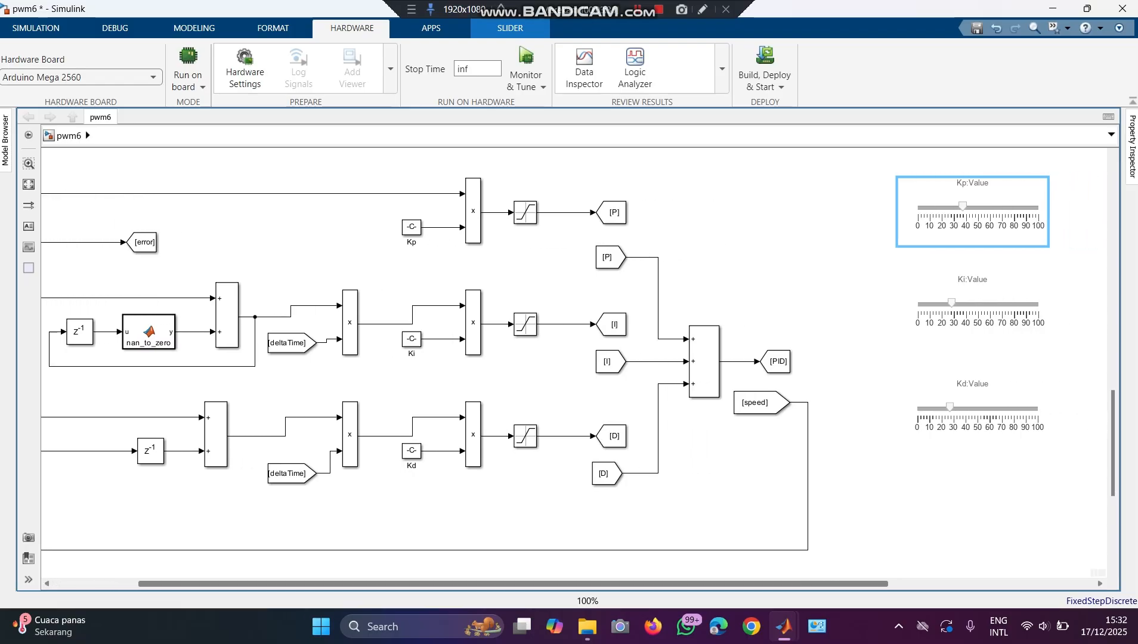
{"action": "scroll", "coordinate": [574, 358], "scroll_direction": "right", "scroll_amount": 2}
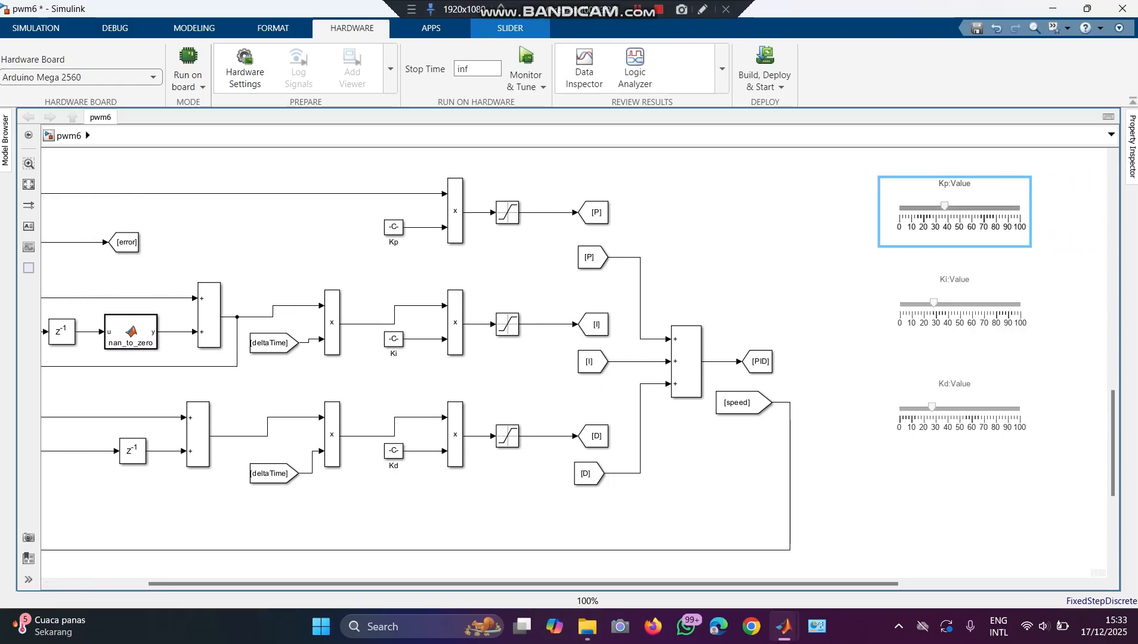
{"action": "left_click", "coordinate": [954, 307]}
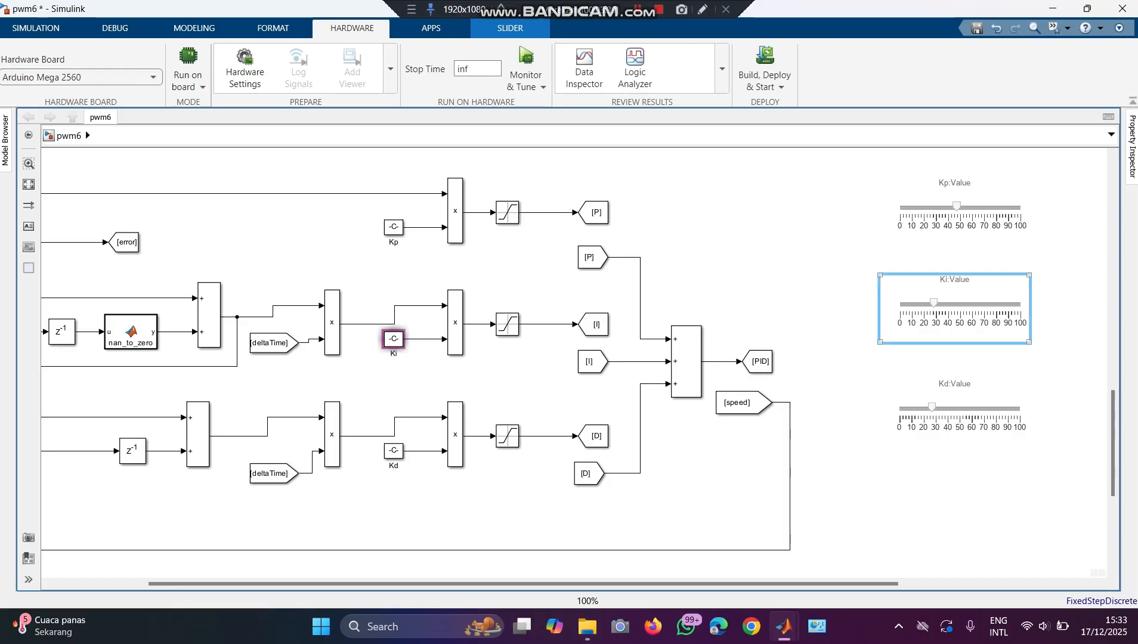
{"action": "left_click", "coordinate": [954, 211]}
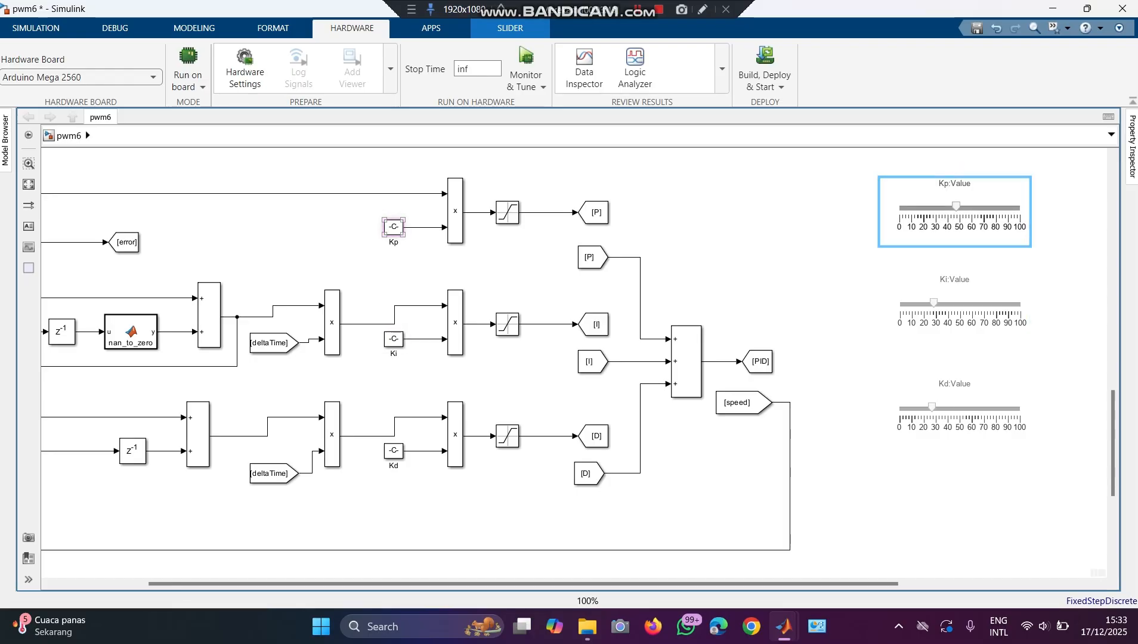
{"action": "left_click", "coordinate": [394, 340]}
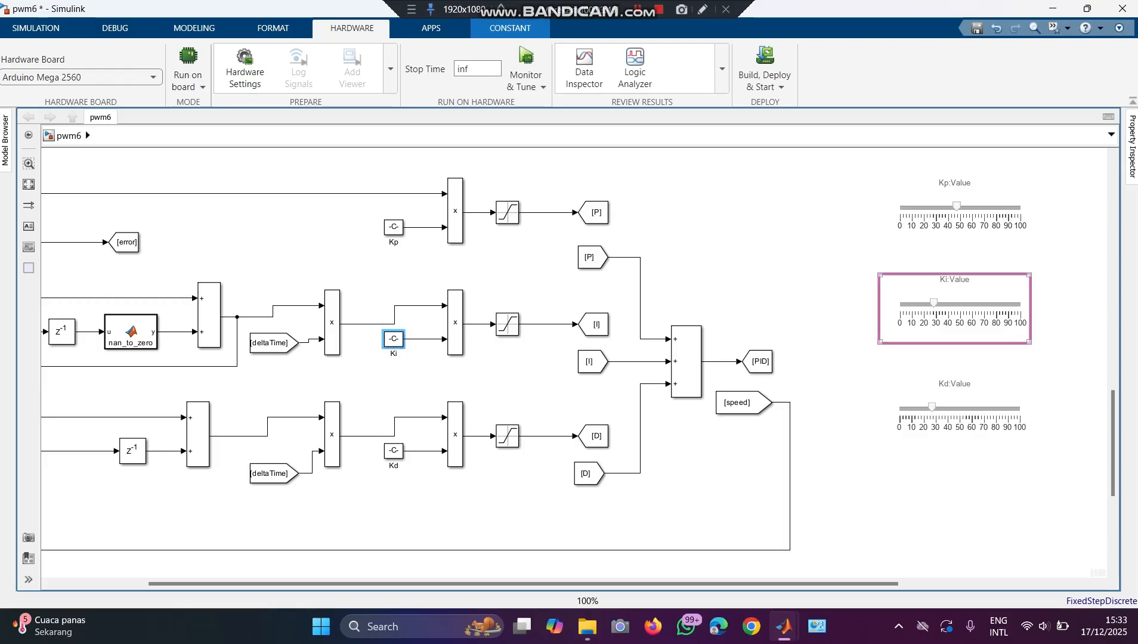
{"action": "left_click", "coordinate": [955, 308]}
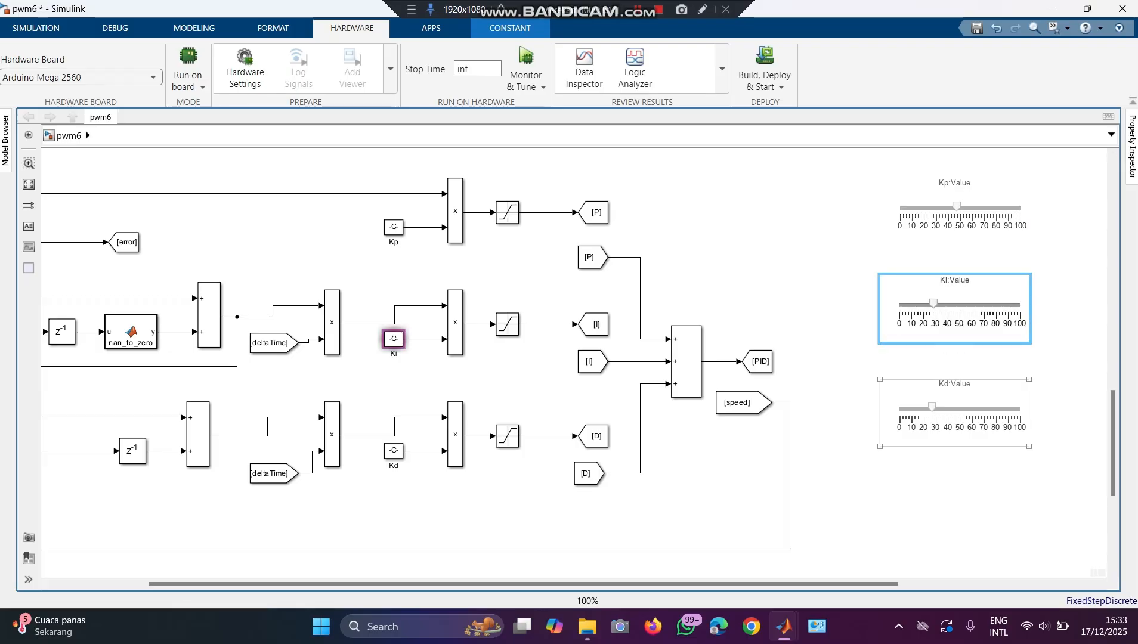
{"action": "left_click", "coordinate": [955, 412]}
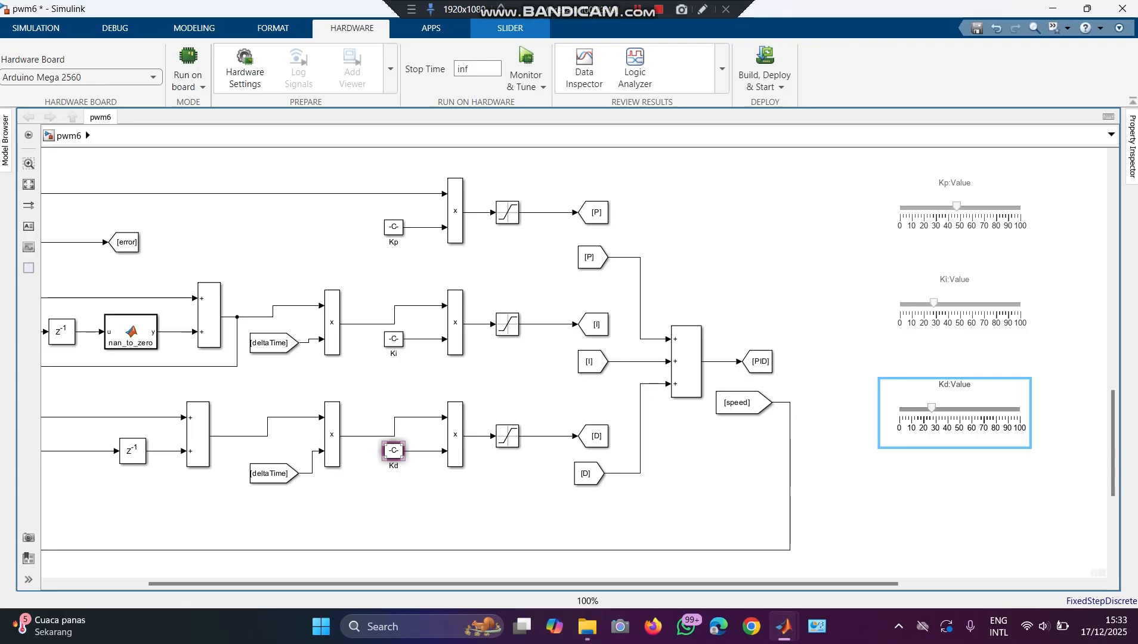
Connect the [SP], [enc], [speed] and [error] From tags below the controller to their Display blocks.
{"action": "left_click_drag", "start_coordinate": [523, 584], "coordinate": [429, 584]}
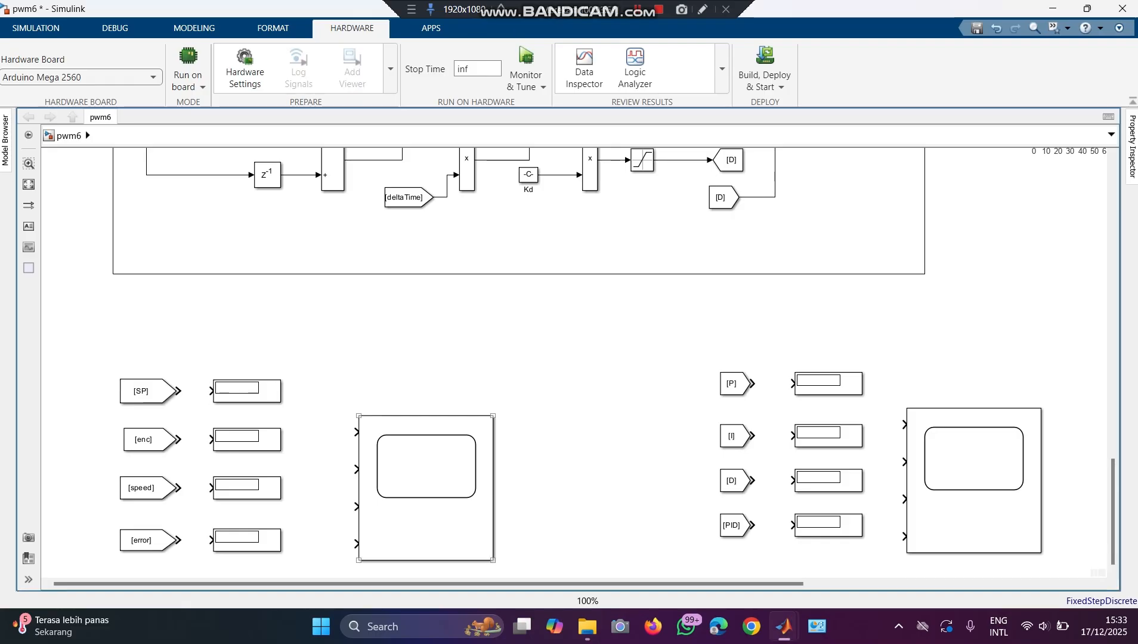
{"action": "left_click", "coordinate": [426, 485]}
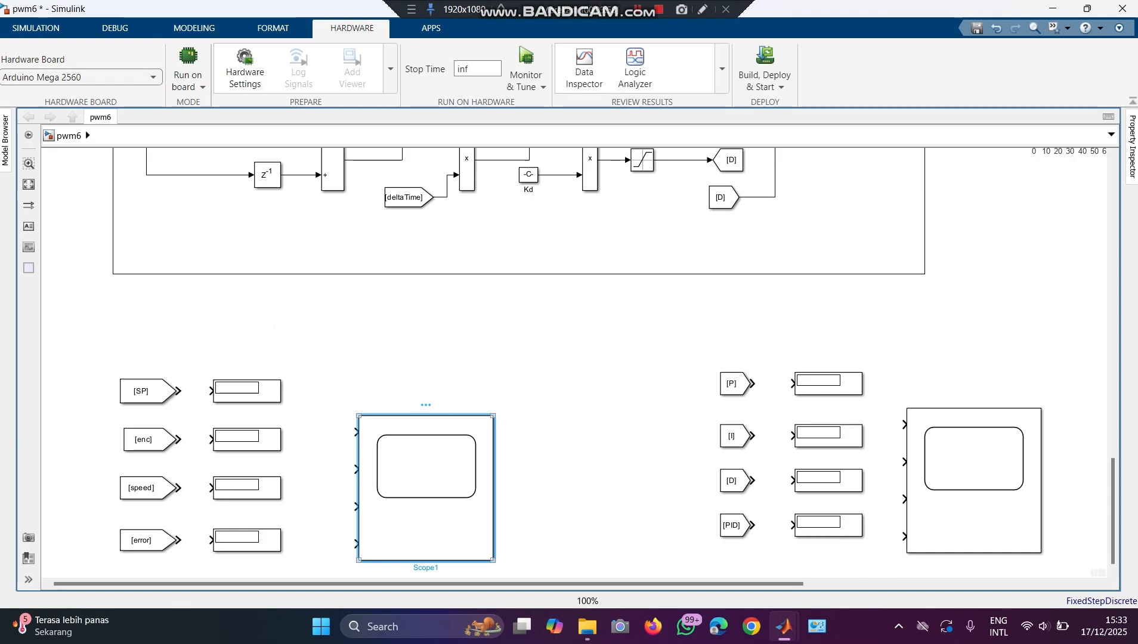
{"action": "left_click", "coordinate": [247, 391]}
{"action": "left_click", "coordinate": [147, 391]}
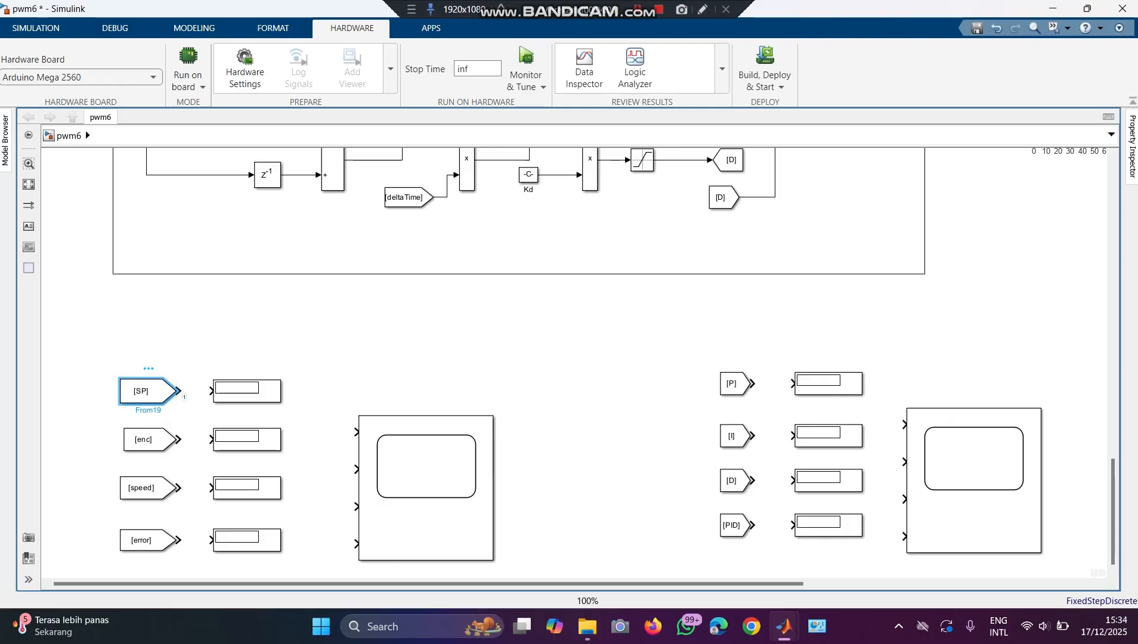
{"action": "left_click_drag", "start_coordinate": [179, 391], "coordinate": [212, 391]}
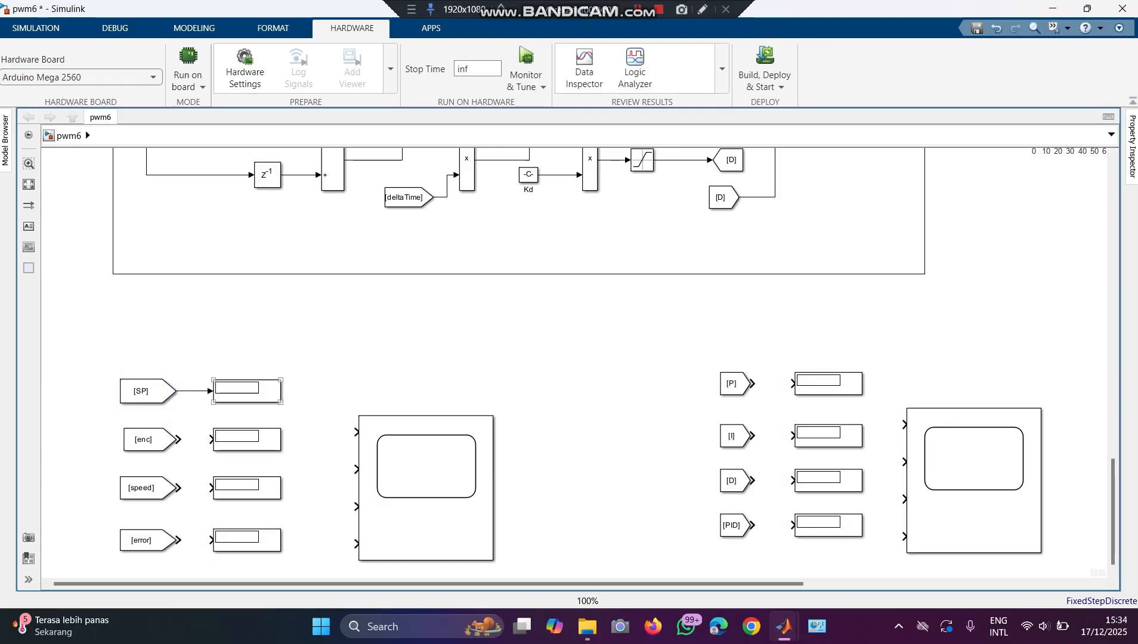
{"action": "left_click_drag", "start_coordinate": [179, 439], "coordinate": [211, 439]}
{"action": "left_click_drag", "start_coordinate": [179, 487], "coordinate": [211, 488]}
{"action": "left_click_drag", "start_coordinate": [178, 541], "coordinate": [212, 541]}
Branch the [SP], [enc], [speed] and [error] signals to the four inputs of the adjacent Scope, in that order.
{"action": "mouse_move", "coordinate": [356, 432]}
{"action": "left_mouse_down"}
{"action": "mouse_move", "coordinate": [257, 417]}
{"action": "mouse_move", "coordinate": [189, 391]}
{"action": "left_mouse_up"}
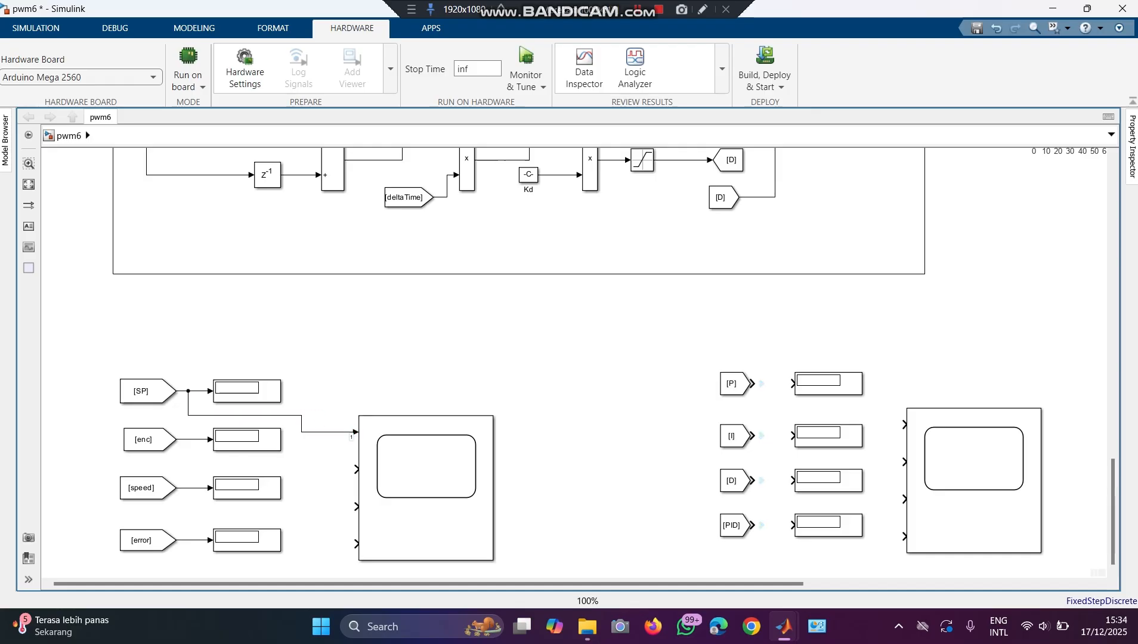
{"action": "mouse_move", "coordinate": [357, 469]}
{"action": "left_mouse_down"}
{"action": "mouse_move", "coordinate": [192, 454]}
{"action": "mouse_move", "coordinate": [189, 439]}
{"action": "left_mouse_up"}
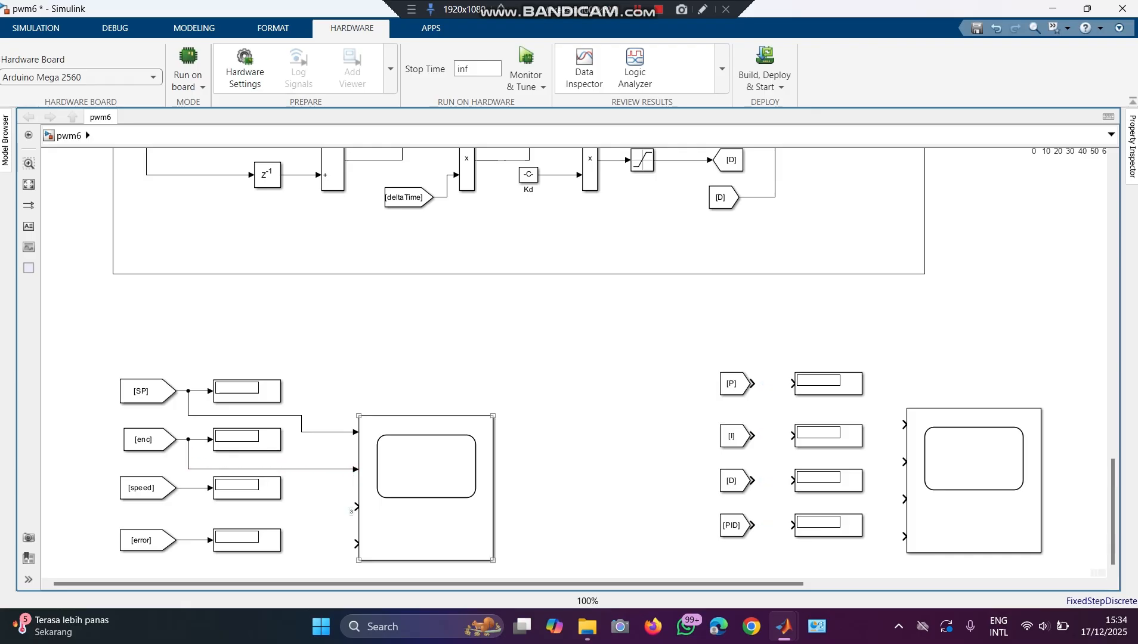
{"action": "mouse_move", "coordinate": [356, 507]}
{"action": "left_mouse_down"}
{"action": "mouse_move", "coordinate": [193, 508]}
{"action": "mouse_move", "coordinate": [187, 488]}
{"action": "left_mouse_up"}
{"action": "left_click_drag", "start_coordinate": [357, 544], "coordinate": [190, 540]}
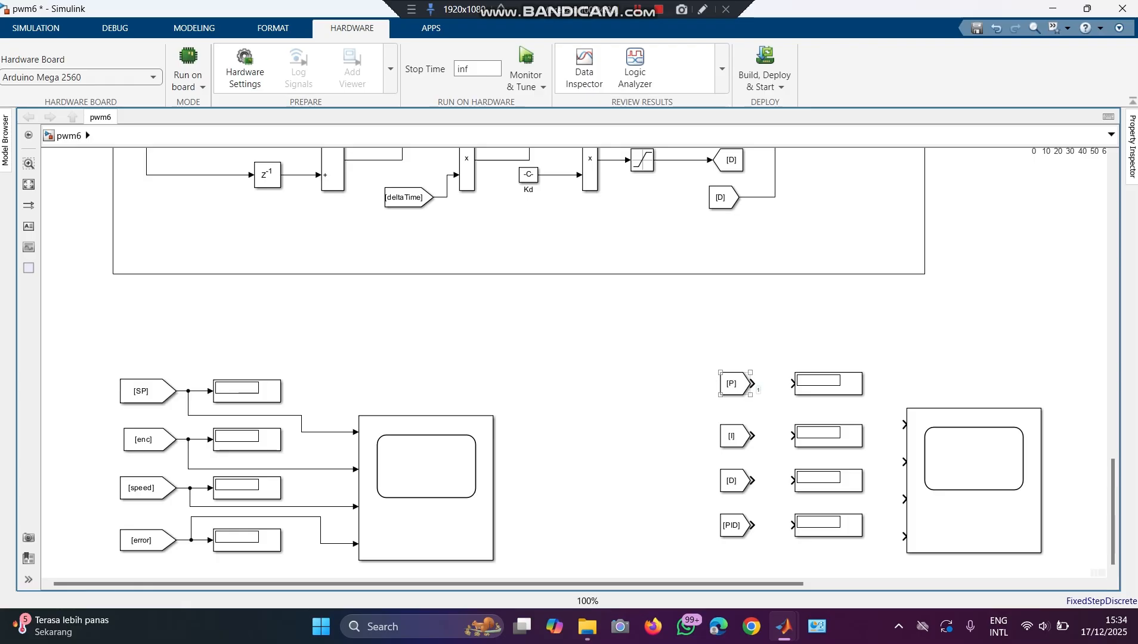
Connect the [P], [I], [D] and [PID] From tags to their Display blocks.
{"action": "left_click_drag", "start_coordinate": [753, 384], "coordinate": [793, 383]}
{"action": "left_click_drag", "start_coordinate": [752, 436], "coordinate": [793, 436]}
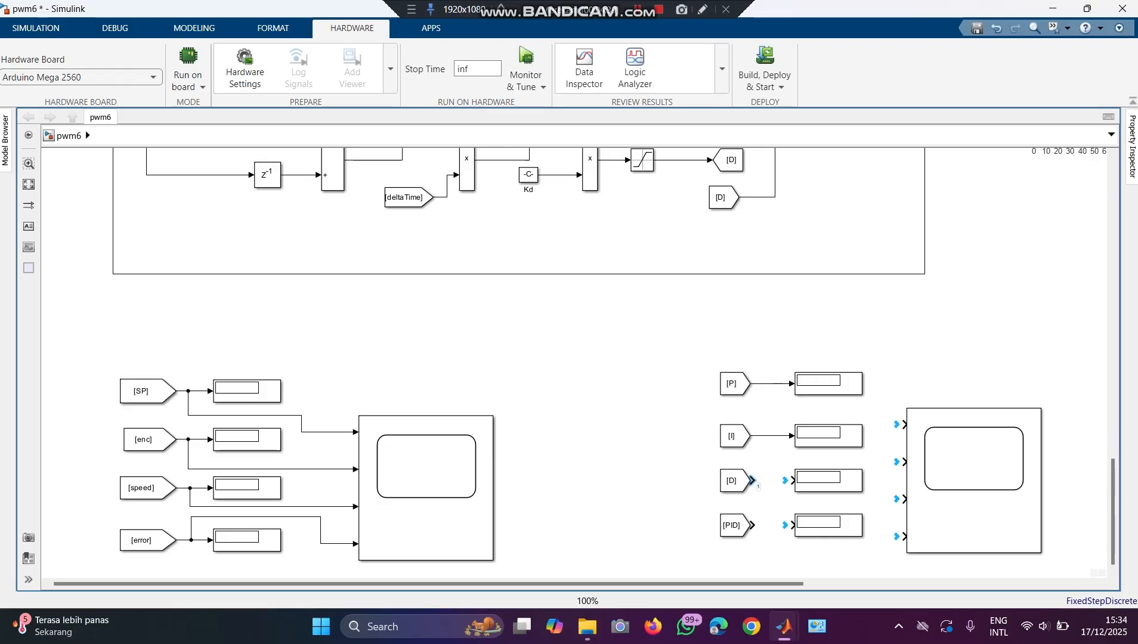
{"action": "left_click_drag", "start_coordinate": [753, 480], "coordinate": [793, 480]}
{"action": "left_click_drag", "start_coordinate": [753, 524], "coordinate": [794, 525]}
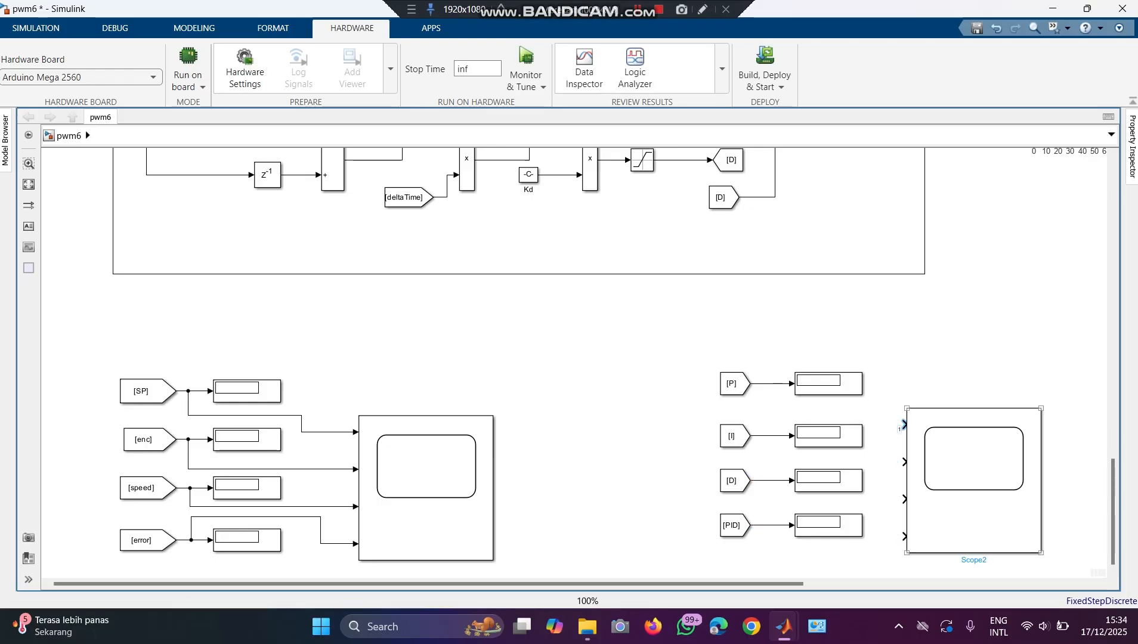
Branch the [P], [I], [D] and [PID] signals to the four inputs of the second Scope, in that order.
{"action": "left_click_drag", "start_coordinate": [903, 424], "coordinate": [756, 384]}
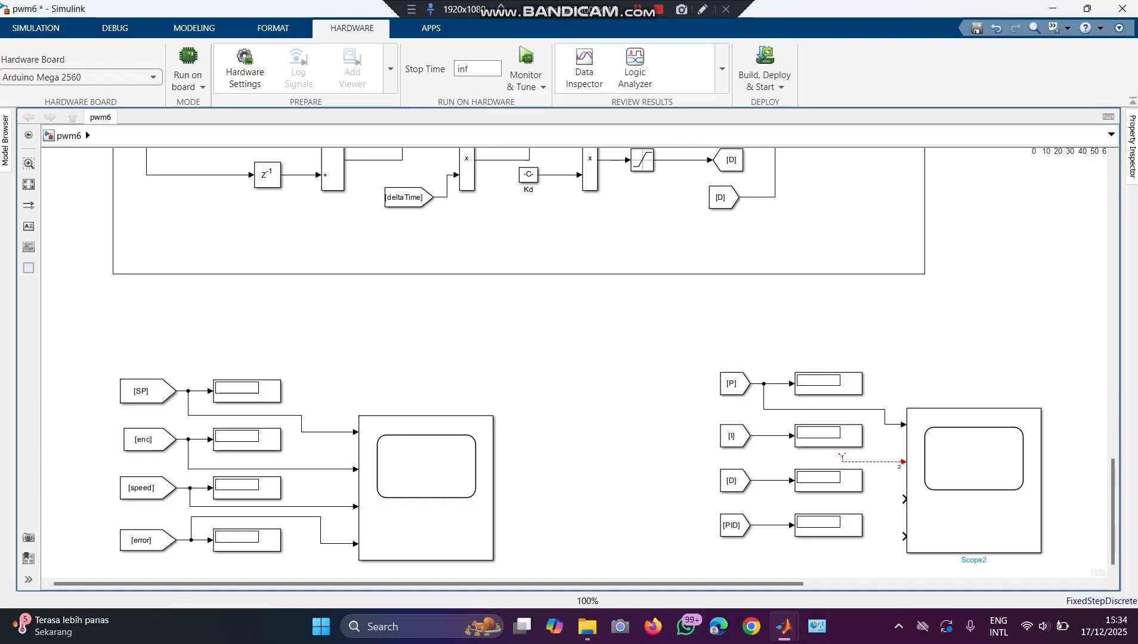
{"action": "left_click_drag", "start_coordinate": [842, 457], "coordinate": [766, 436]}
{"action": "left_click_drag", "start_coordinate": [904, 498], "coordinate": [763, 481]}
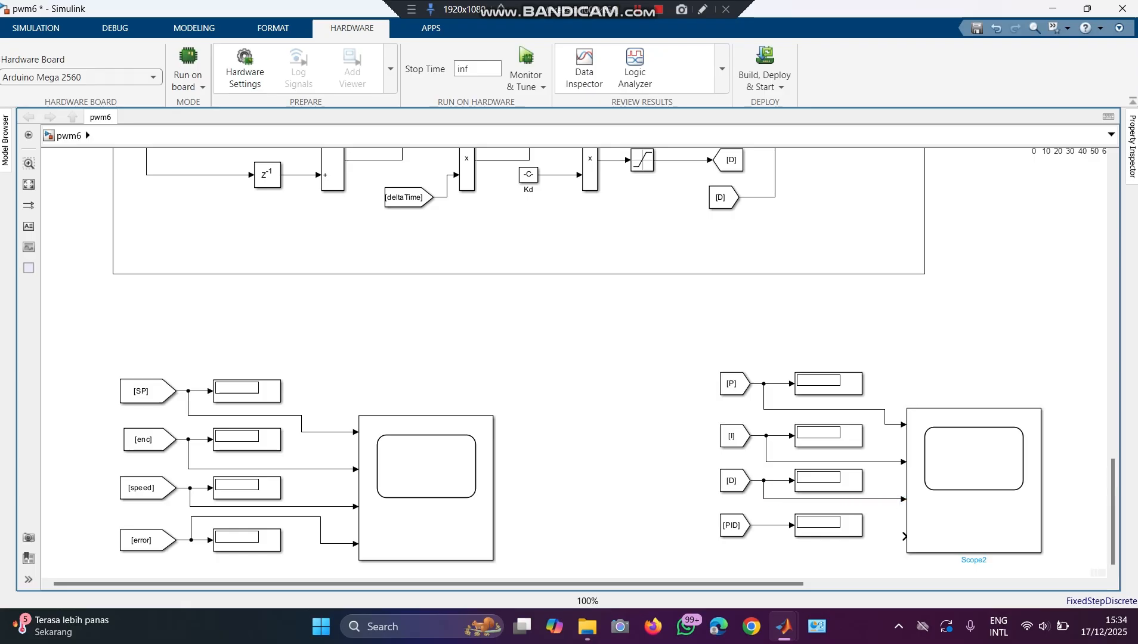
{"action": "left_click_drag", "start_coordinate": [904, 537], "coordinate": [766, 525]}
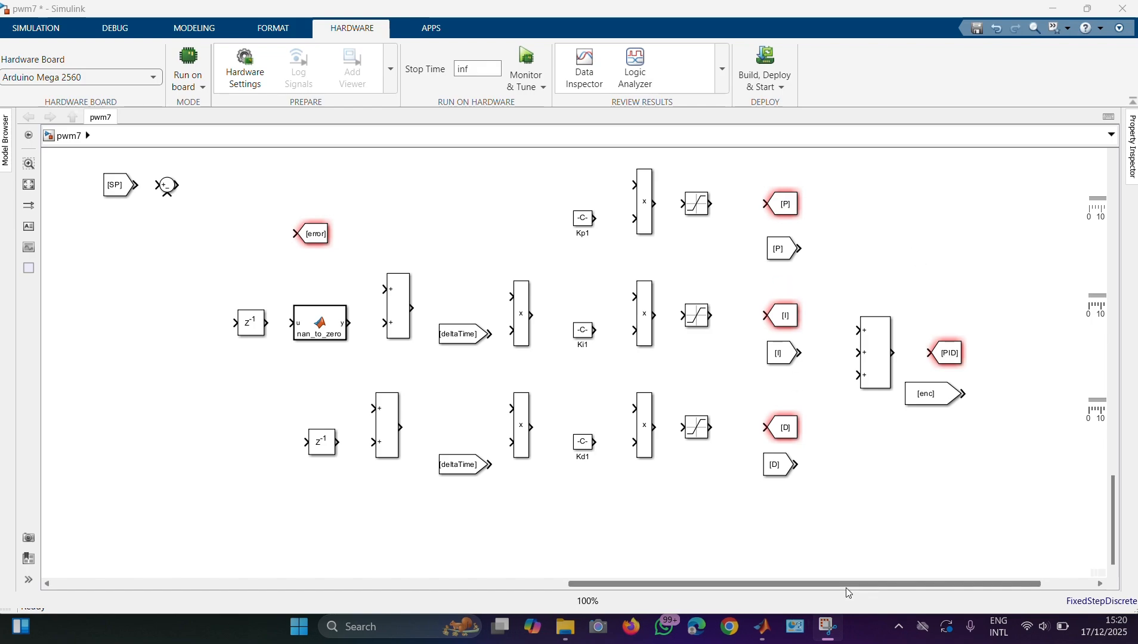
In the pwm7 model, wire the [SP] tag to the Sum block and its output to the Kp1 product's first input.
{"action": "left_click_drag", "start_coordinate": [850, 591], "coordinate": [829, 605]}
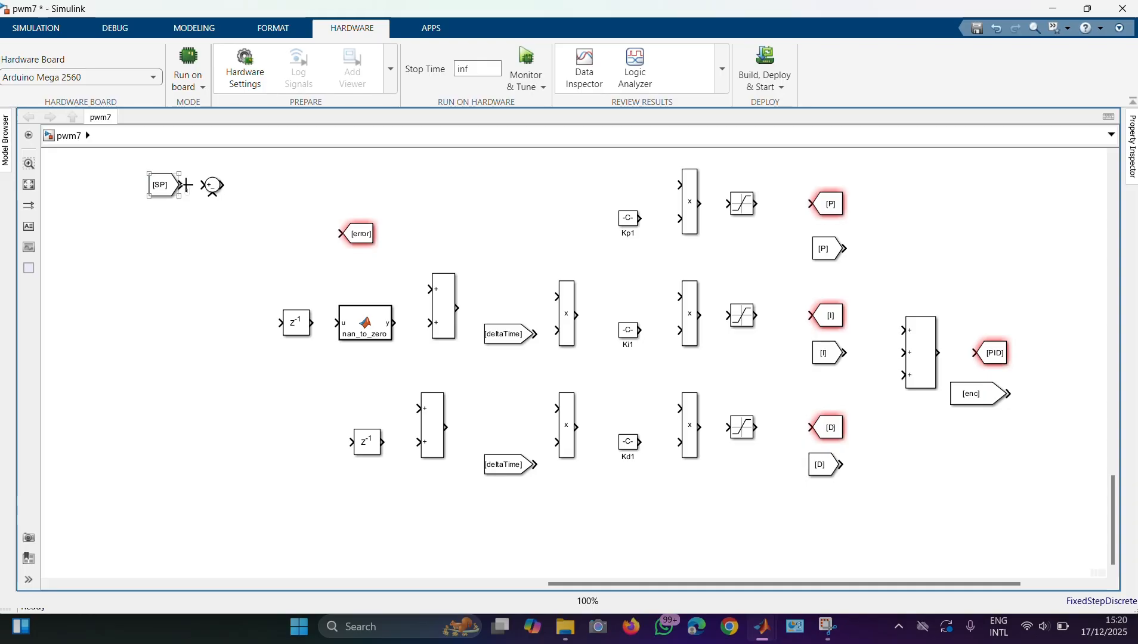
{"action": "left_click_drag", "start_coordinate": [183, 187], "coordinate": [205, 185]}
{"action": "left_click_drag", "start_coordinate": [227, 185], "coordinate": [672, 188]}
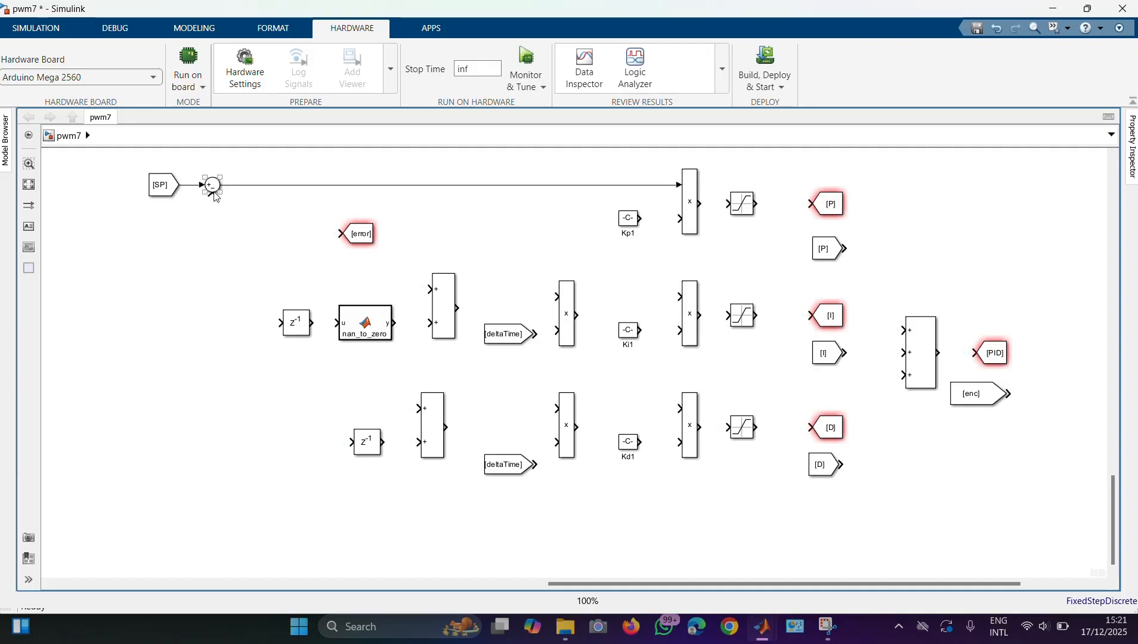
Branch the Sum block's output line to the input of the lower delay block.
{"action": "left_click_drag", "start_coordinate": [214, 198], "coordinate": [352, 443]}
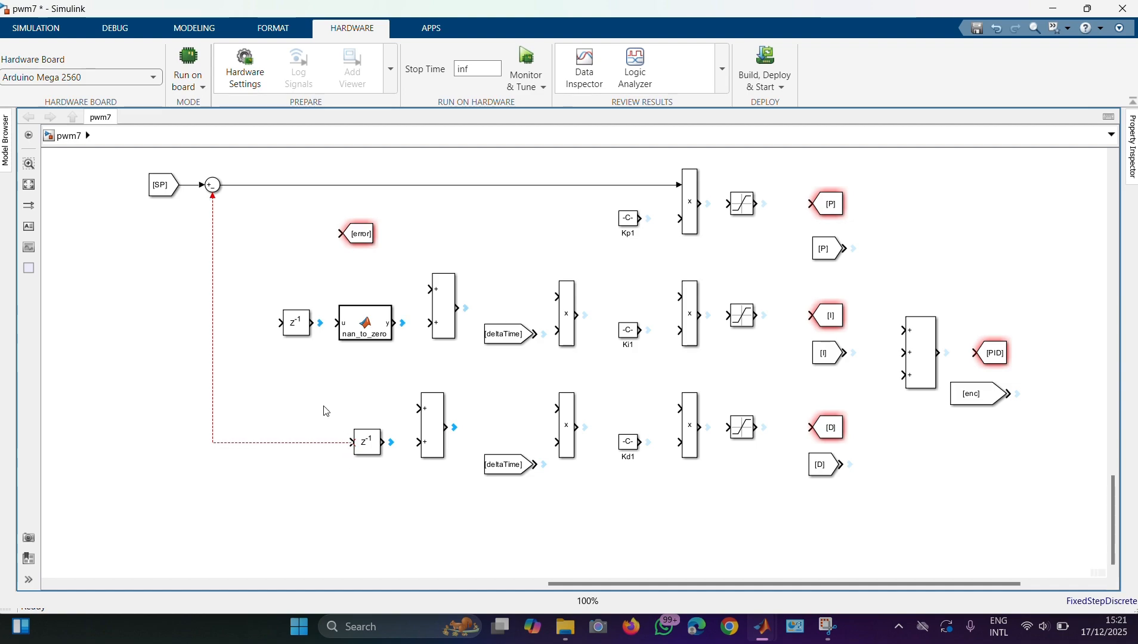
{"action": "key", "text": "ctrl+z"}
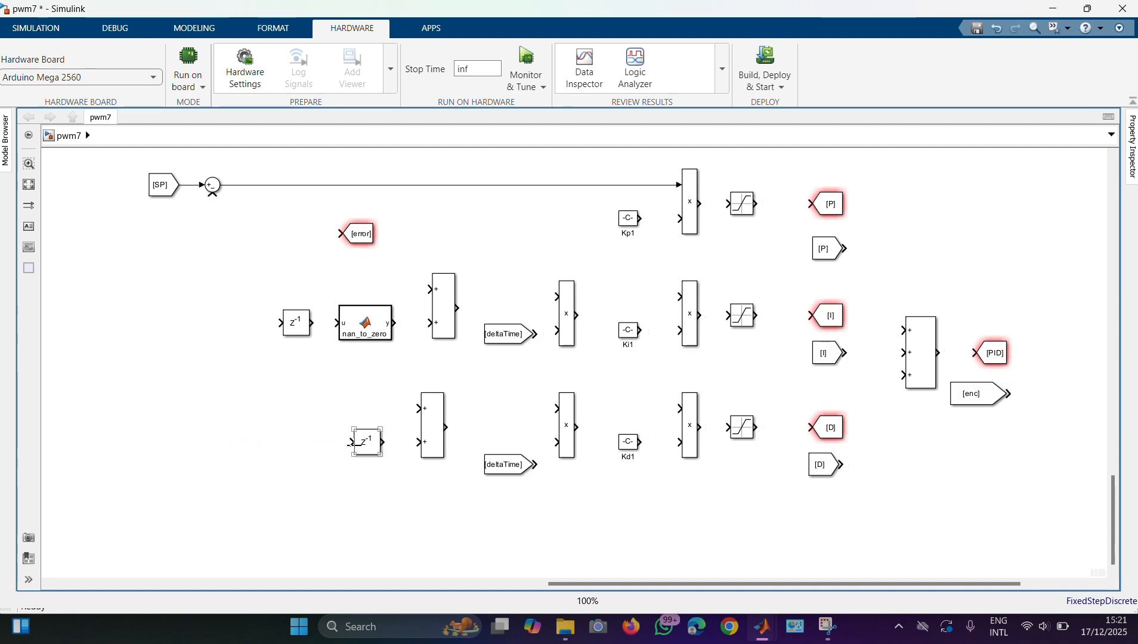
{"action": "left_click_drag", "start_coordinate": [352, 443], "coordinate": [209, 197]}
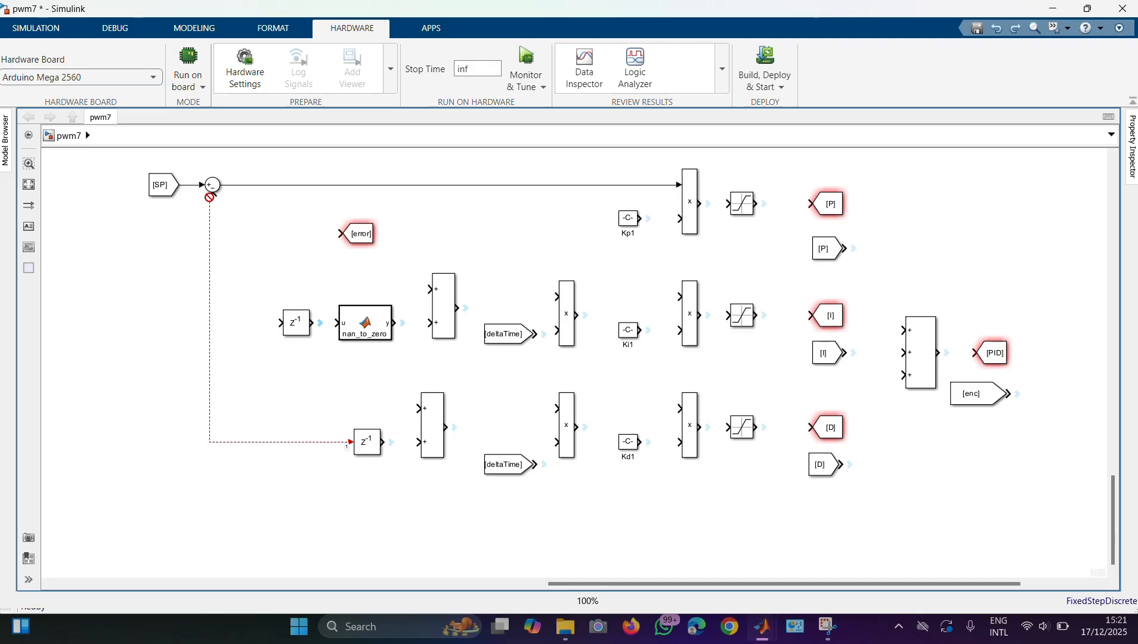
{"action": "left_click_drag", "start_coordinate": [209, 197], "coordinate": [232, 187]}
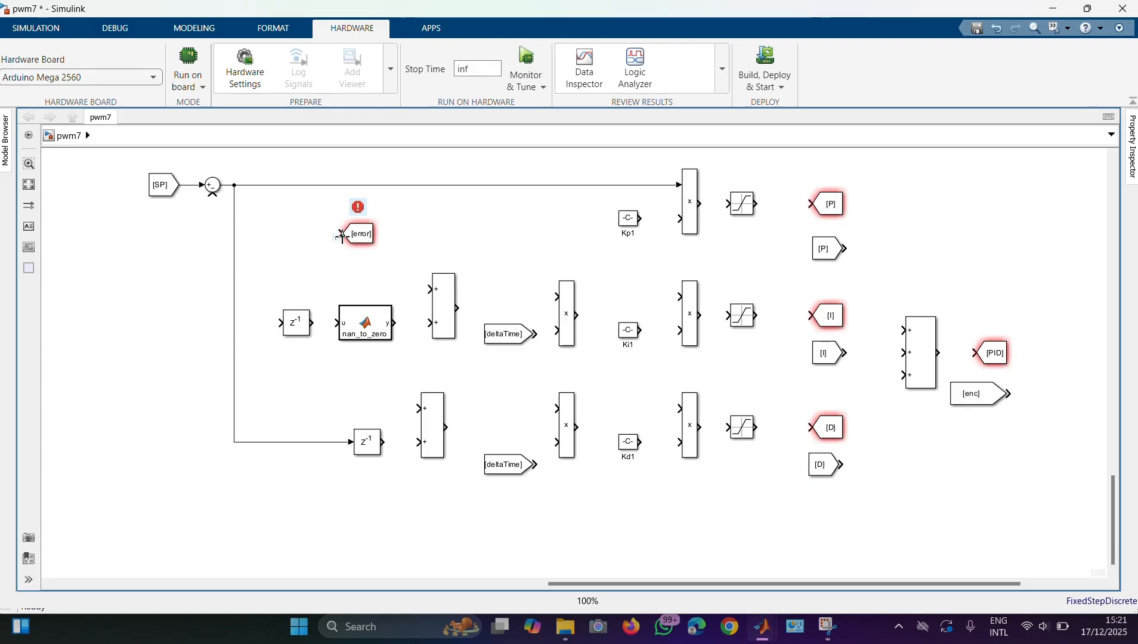
Branch the error signal to the [error] Goto tag and to the first input of the upper Add block.
{"action": "left_click_drag", "start_coordinate": [341, 236], "coordinate": [235, 234]}
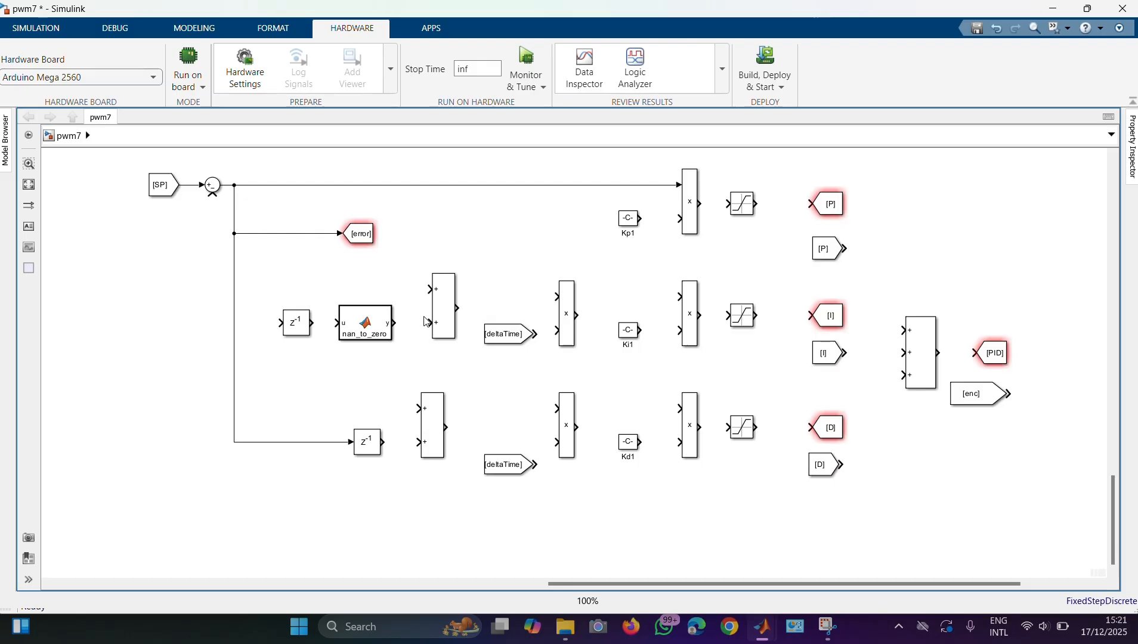
{"action": "left_click", "coordinate": [431, 289]}
{"action": "left_click_drag", "start_coordinate": [431, 290], "coordinate": [236, 290]}
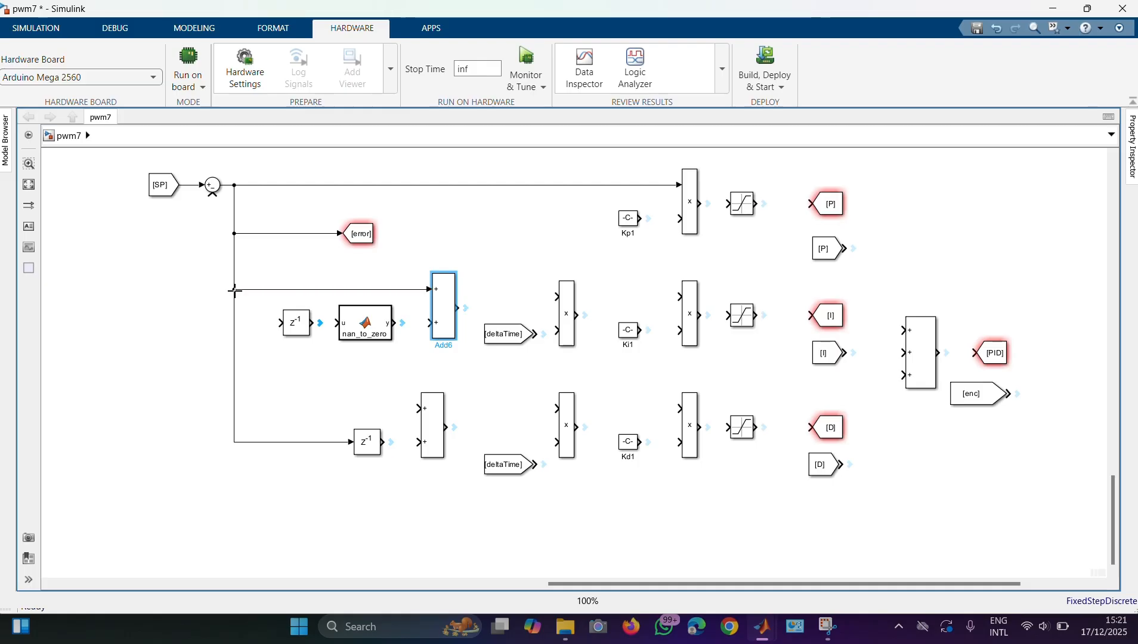
{"action": "left_click", "coordinate": [300, 334]}
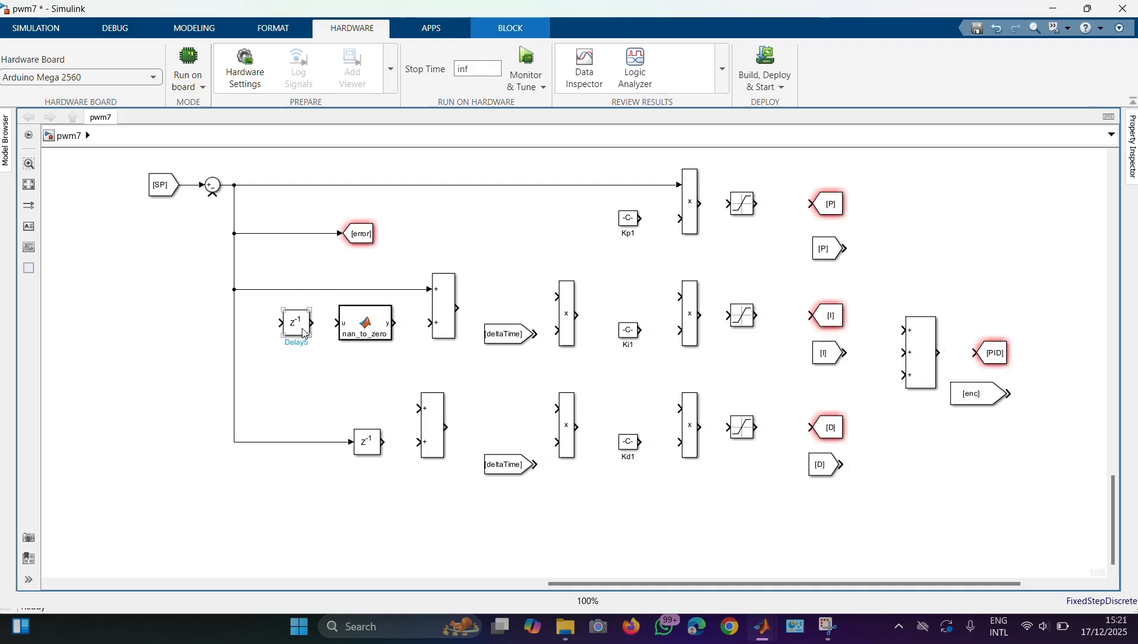
Wire the integral accumulator loop through the delay, nan_to_zero and Add blocks, and feed its sum and [deltaTime] to the product block.
{"action": "left_click_drag", "start_coordinate": [394, 324], "coordinate": [439, 325]}
{"action": "left_click_drag", "start_coordinate": [311, 324], "coordinate": [338, 323]}
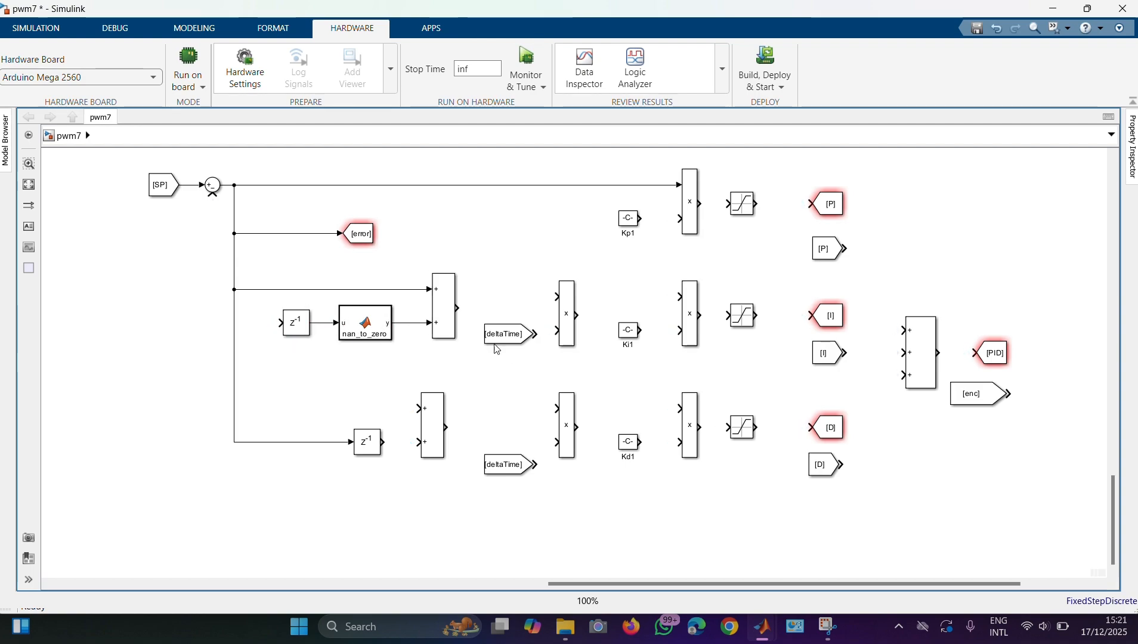
{"action": "left_click_drag", "start_coordinate": [460, 308], "coordinate": [559, 296]}
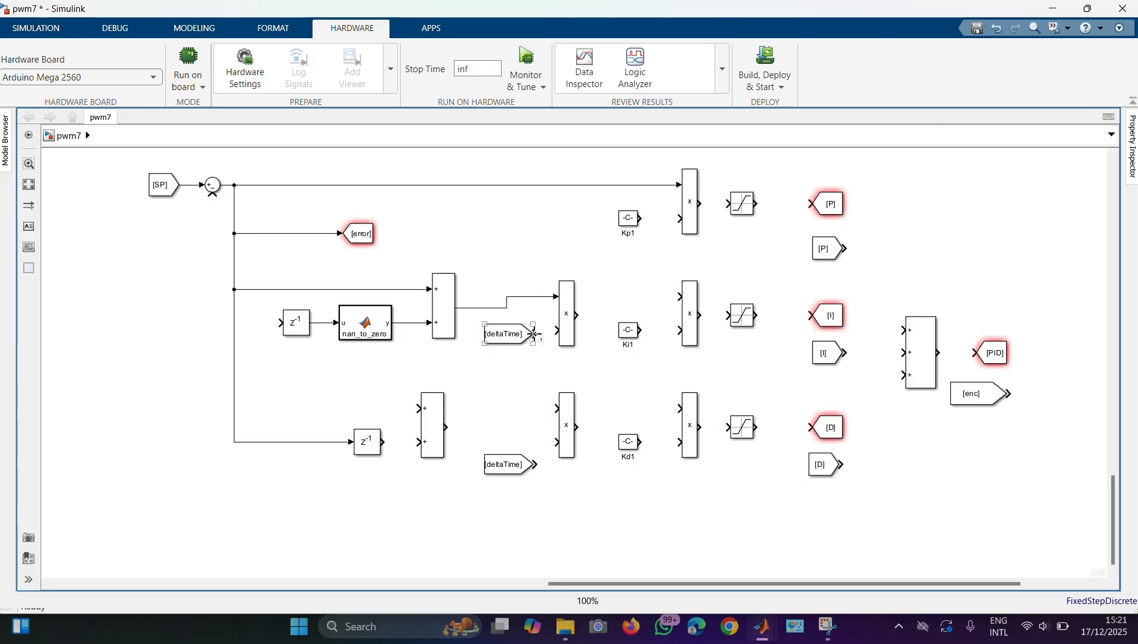
{"action": "left_click_drag", "start_coordinate": [535, 334], "coordinate": [558, 330]}
{"action": "left_click", "coordinate": [287, 332]}
{"action": "mouse_move", "coordinate": [279, 325]}
{"action": "left_mouse_down"}
{"action": "mouse_move", "coordinate": [278, 343]}
{"action": "mouse_move", "coordinate": [414, 372]}
{"action": "mouse_move", "coordinate": [477, 343]}
{"action": "mouse_move", "coordinate": [474, 311]}
{"action": "left_mouse_up"}
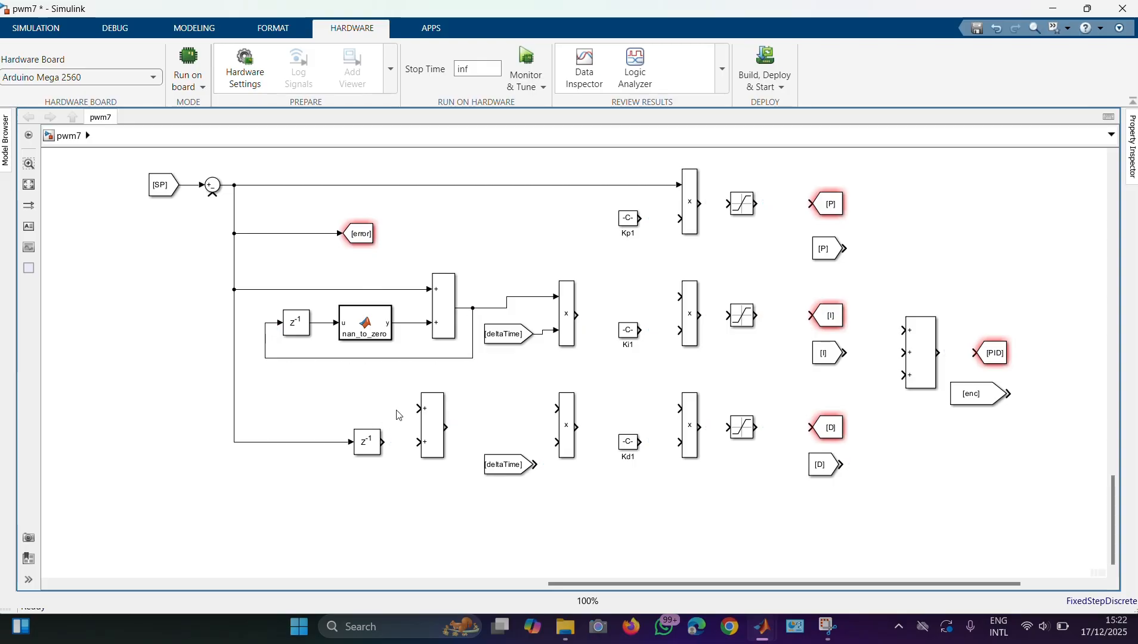
Wire the error line and its delayed copy to the lower Add block, and feed its output and [deltaTime] to the derivative product.
{"action": "left_click_drag", "start_coordinate": [421, 408], "coordinate": [232, 405]}
{"action": "left_click_drag", "start_coordinate": [418, 442], "coordinate": [388, 443]}
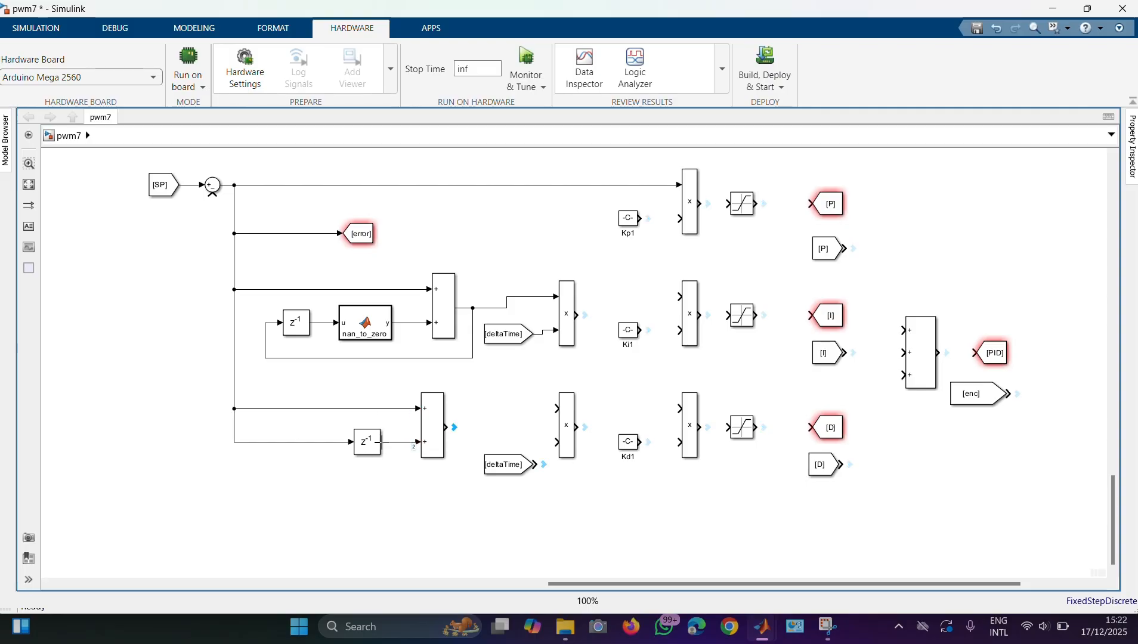
{"action": "left_click", "coordinate": [444, 457]}
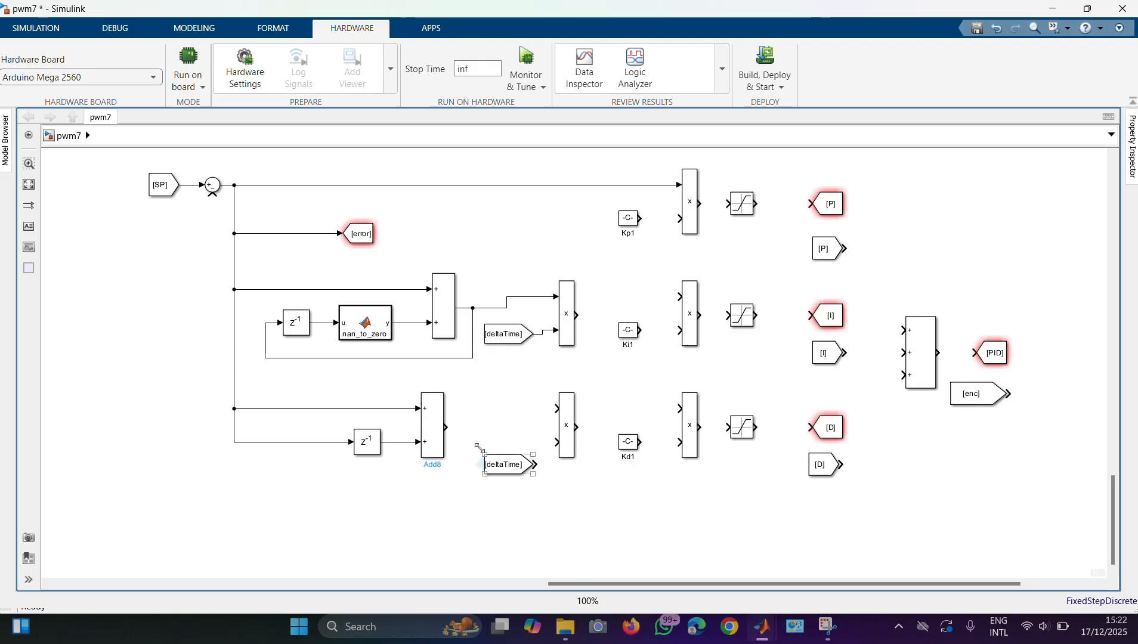
{"action": "left_click_drag", "start_coordinate": [444, 427], "coordinate": [558, 409]}
{"action": "left_click_drag", "start_coordinate": [535, 465], "coordinate": [557, 442]}
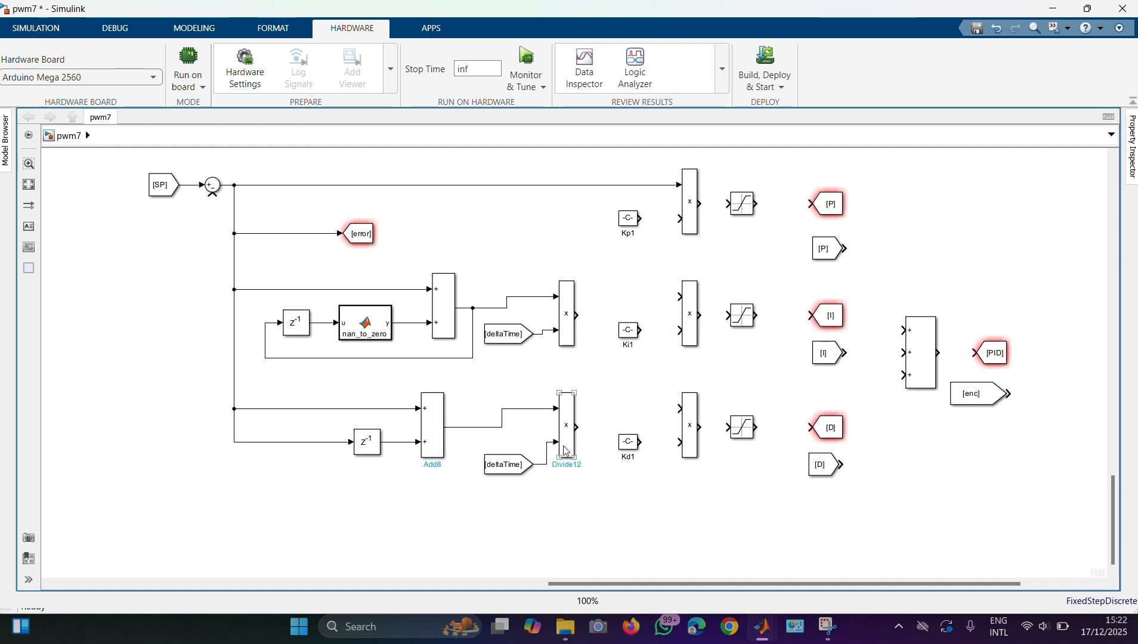
Wire the integral and derivative product outputs to their gain products, and connect the Ki1, Kd1 and Kp1 constants to the second inputs.
{"action": "left_click", "coordinate": [567, 341]}
{"action": "left_click_drag", "start_coordinate": [576, 314], "coordinate": [680, 329]}
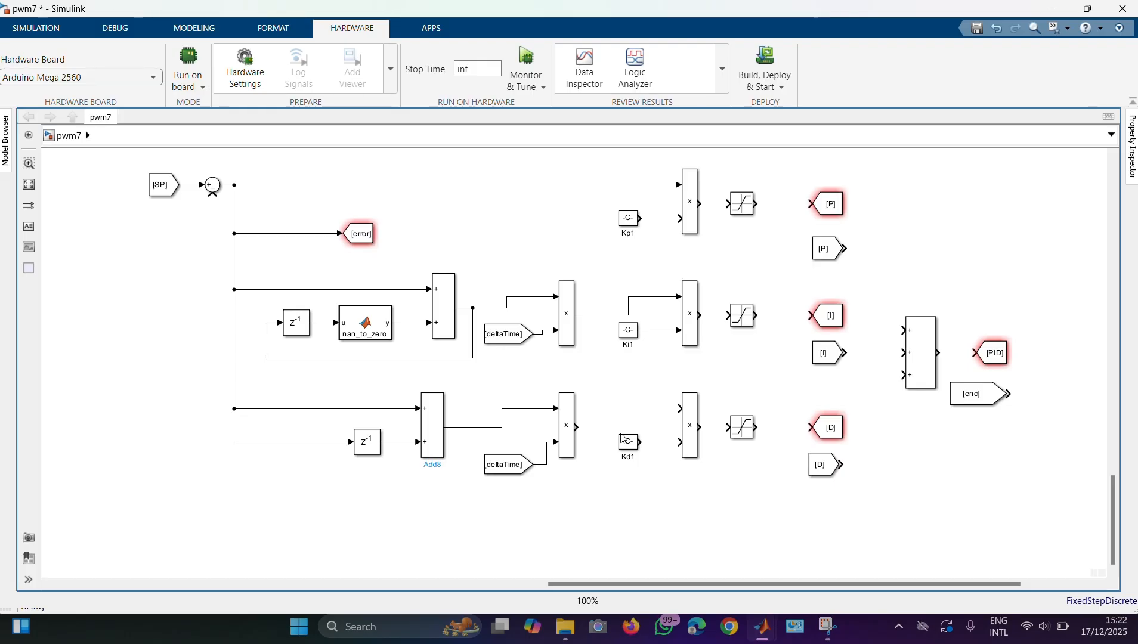
{"action": "left_click_drag", "start_coordinate": [580, 428], "coordinate": [680, 409]}
{"action": "left_click_drag", "start_coordinate": [640, 441], "coordinate": [680, 442]}
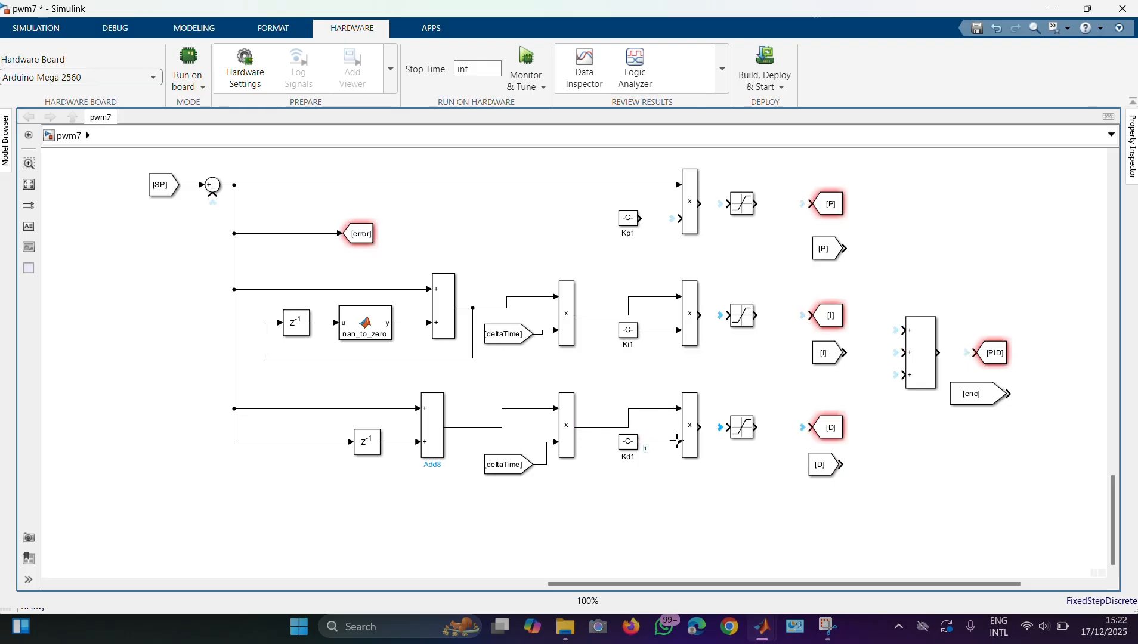
{"action": "left_click", "coordinate": [238, 54]}
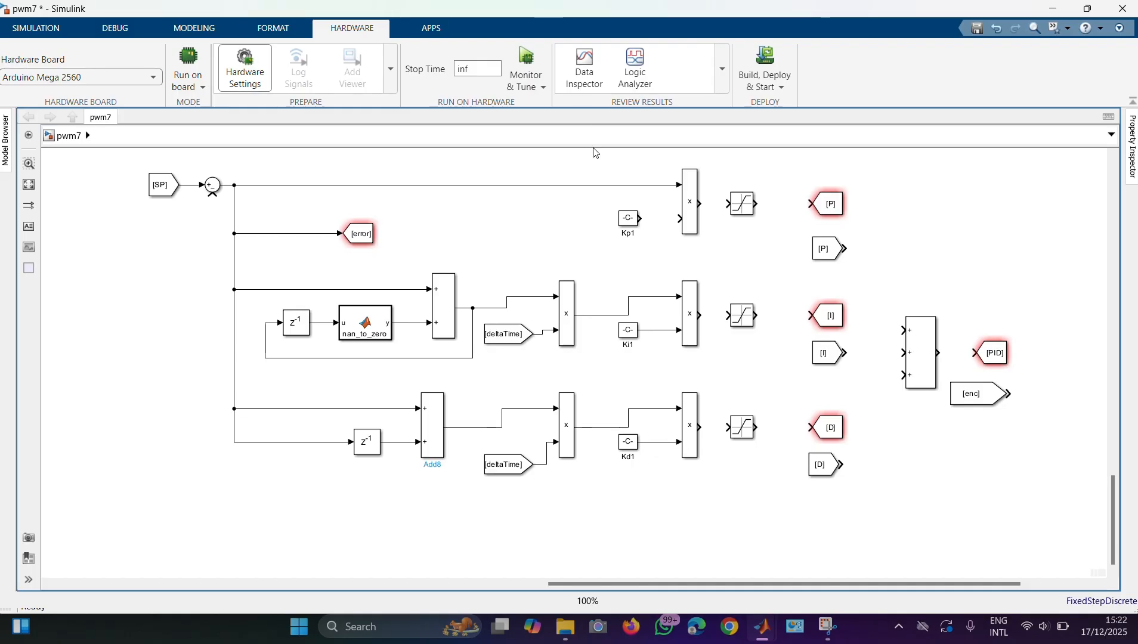
{"action": "left_click_drag", "start_coordinate": [641, 218], "coordinate": [690, 218]}
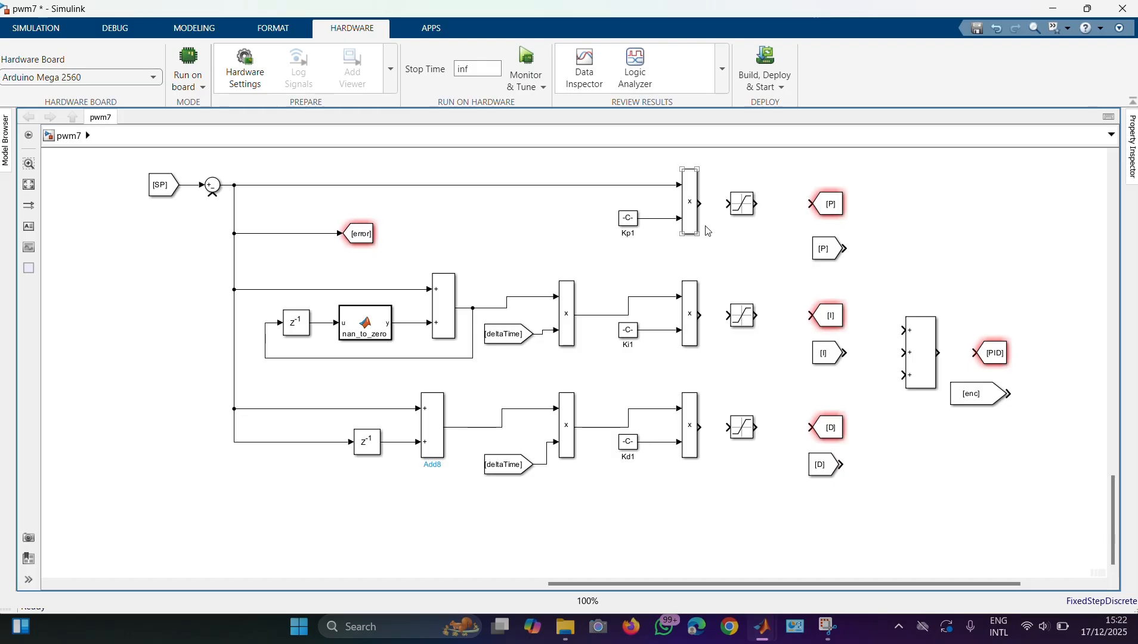
Connect the three gain product outputs through their Saturation blocks to the [P], [I] and [D] Goto tags.
{"action": "left_click_drag", "start_coordinate": [701, 205], "coordinate": [740, 205]}
{"action": "left_click_drag", "start_coordinate": [756, 204], "coordinate": [813, 204]}
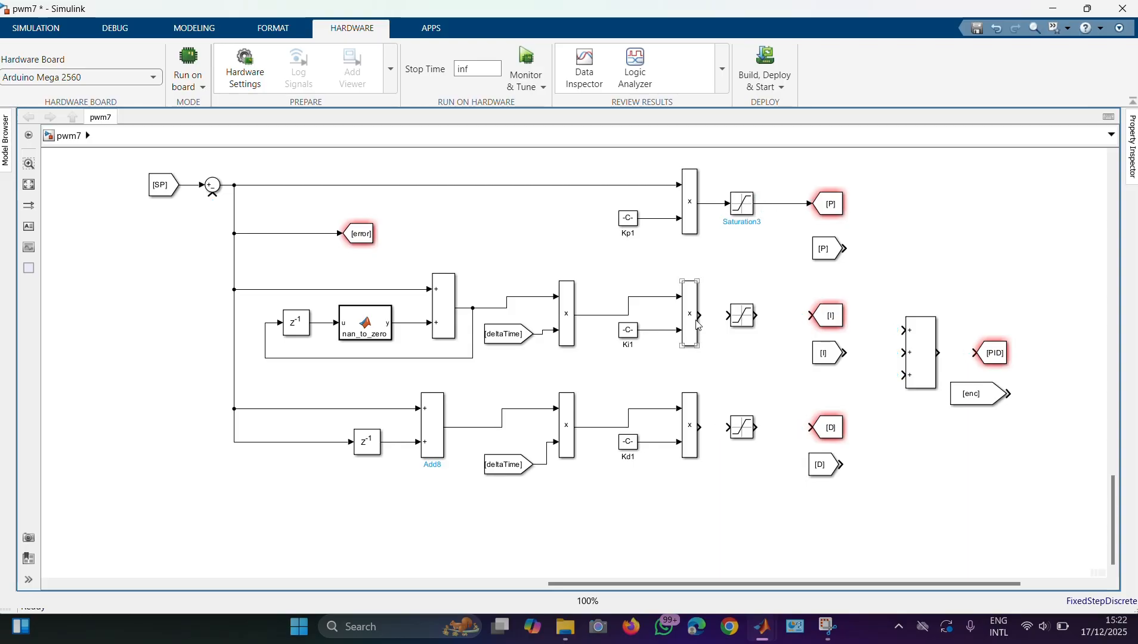
{"action": "left_click_drag", "start_coordinate": [700, 314], "coordinate": [731, 315]}
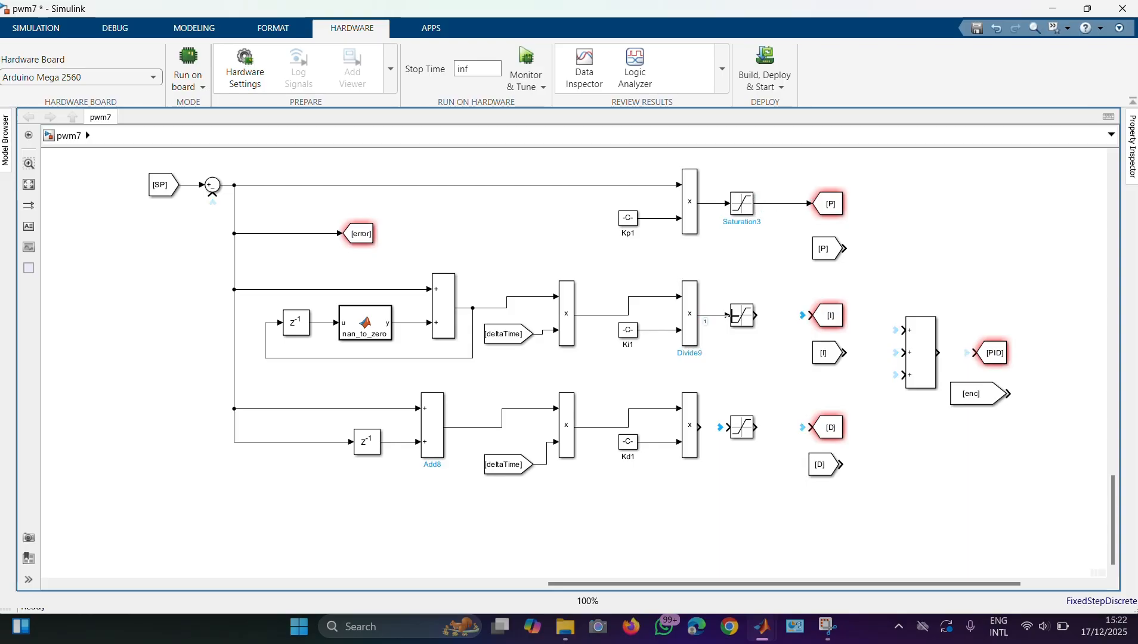
{"action": "left_click_drag", "start_coordinate": [699, 429], "coordinate": [813, 427]}
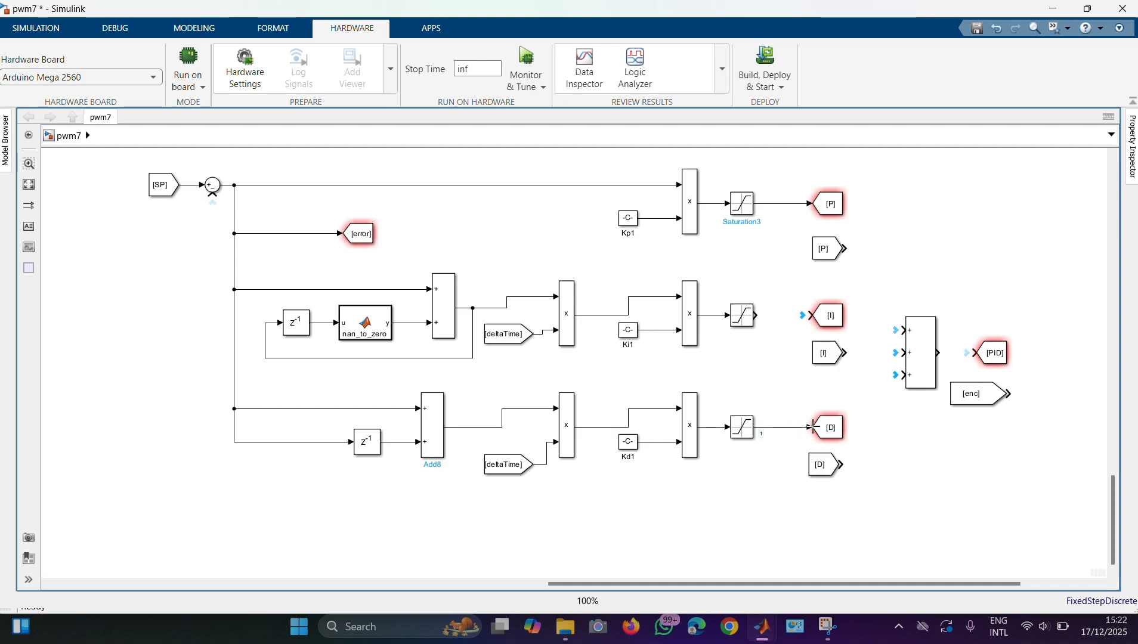
{"action": "left_click_drag", "start_coordinate": [754, 316], "coordinate": [815, 316]}
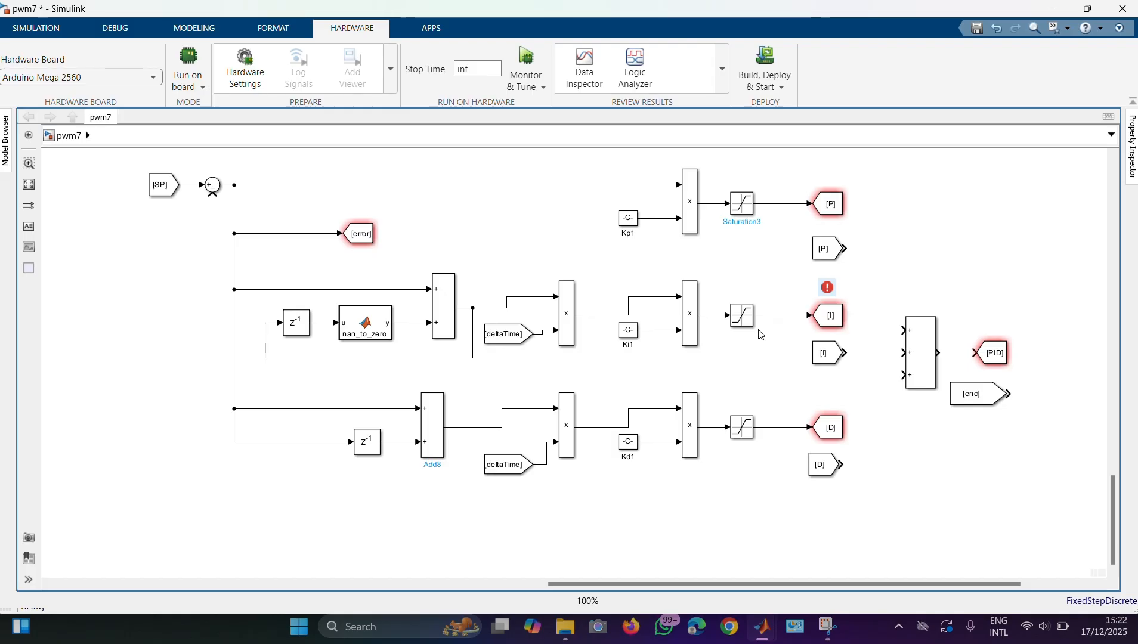
Wire the [P], [I] and [D] From tags to the three inputs of the final Add block, in that order.
{"action": "left_click", "coordinate": [830, 250]}
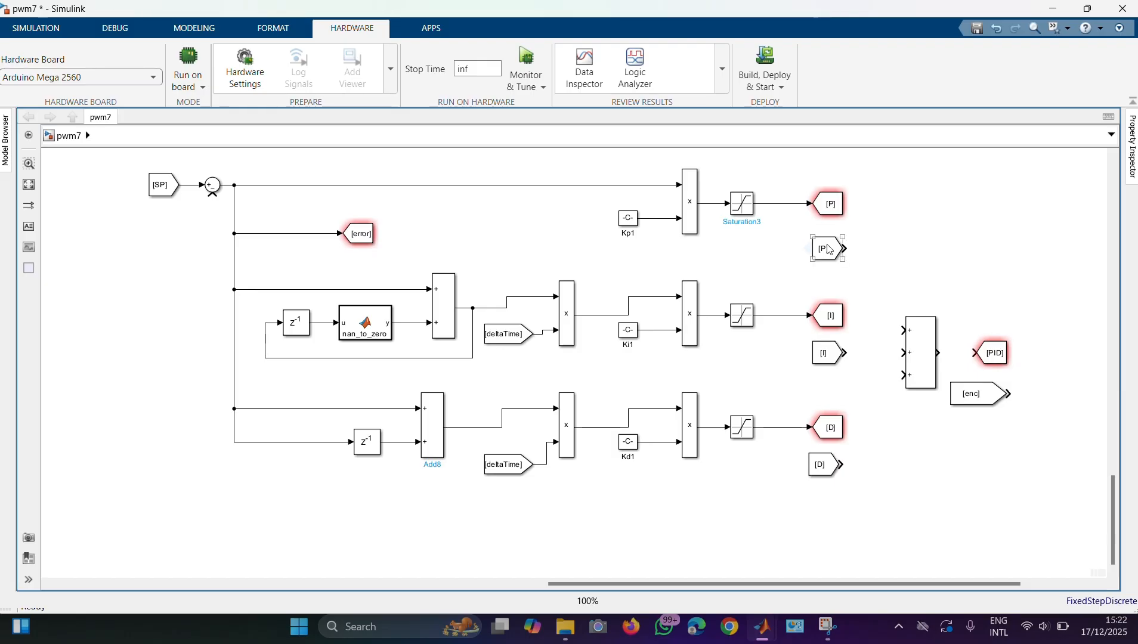
{"action": "left_click_drag", "start_coordinate": [844, 247], "coordinate": [903, 330]}
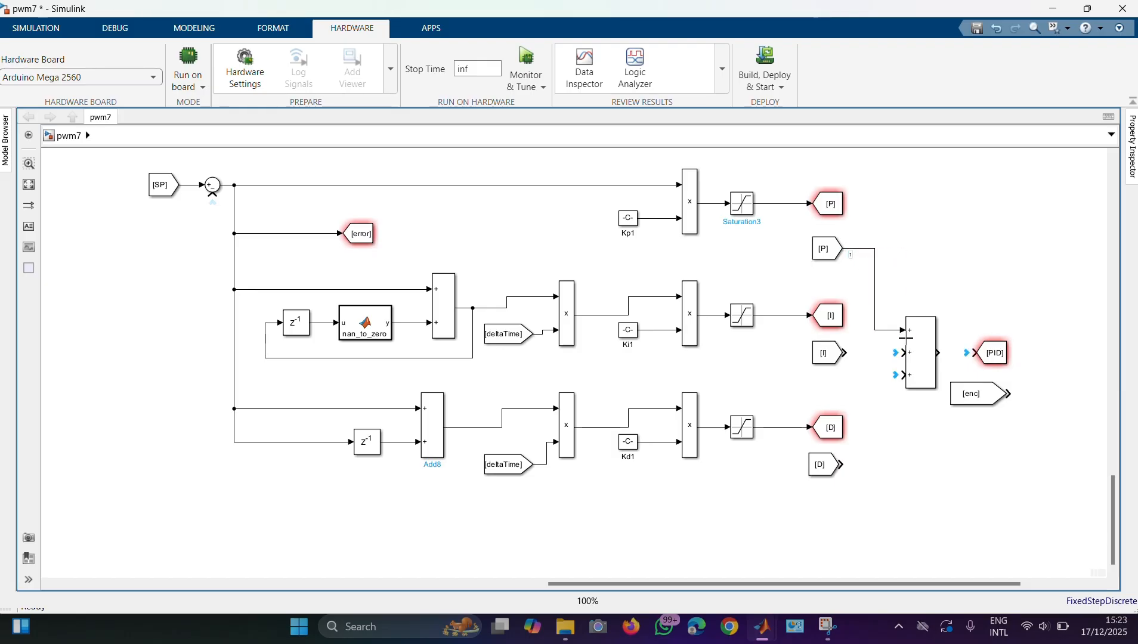
{"action": "left_click_drag", "start_coordinate": [844, 353], "coordinate": [903, 353]}
{"action": "left_click_drag", "start_coordinate": [841, 464], "coordinate": [903, 374]}
{"action": "left_click", "coordinate": [832, 427]}
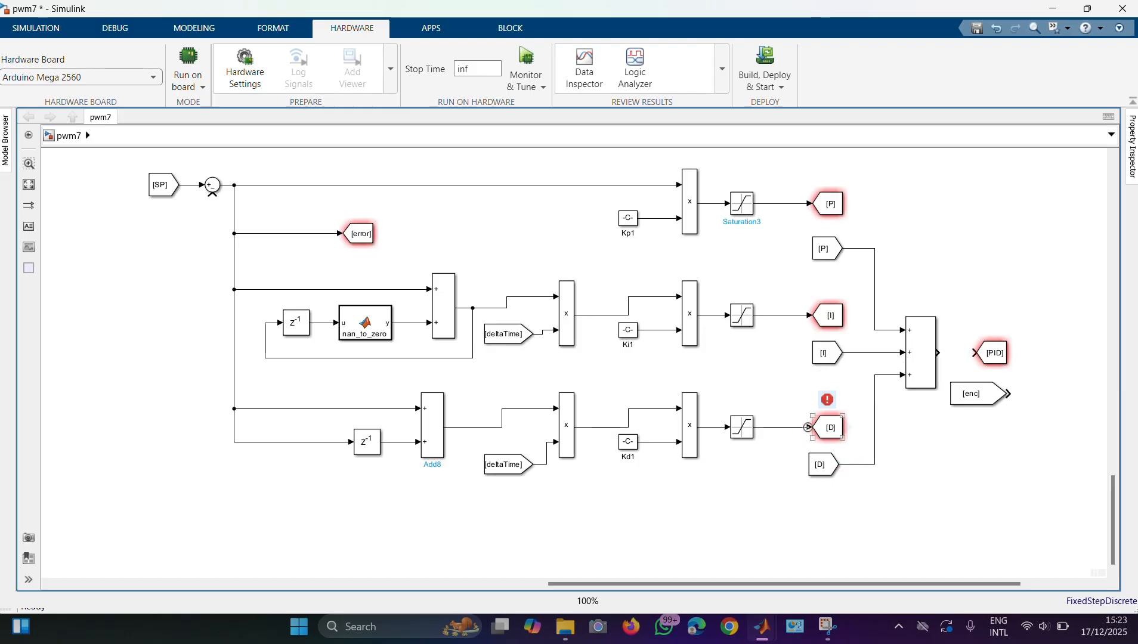
{"action": "left_click", "coordinate": [804, 420]}
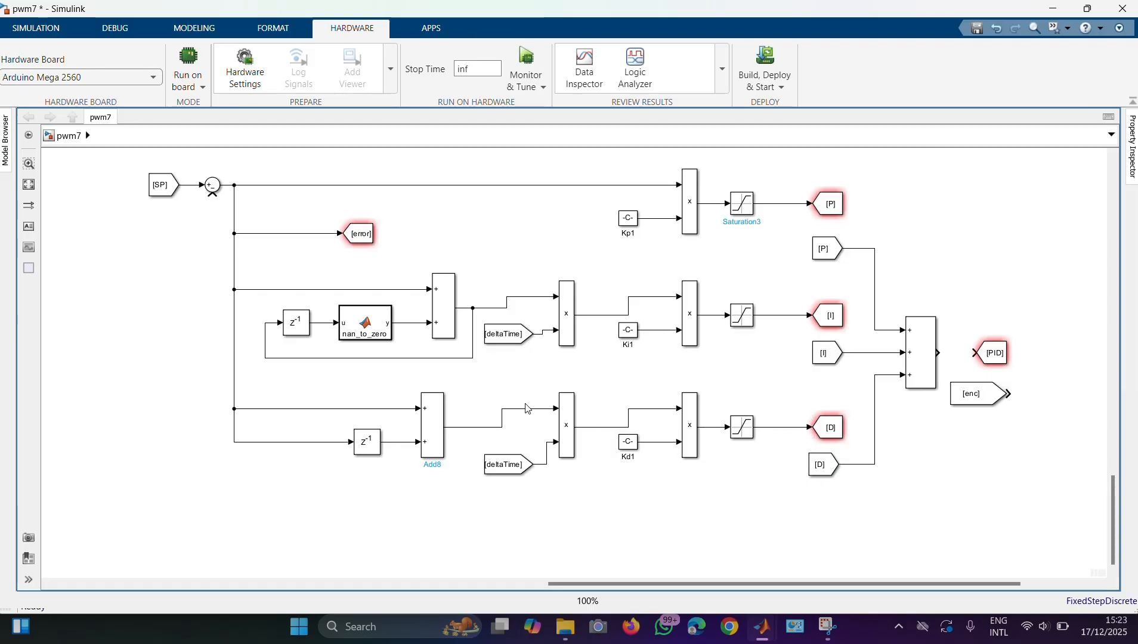
{"action": "left_click_drag", "start_coordinate": [1008, 394], "coordinate": [213, 181]}
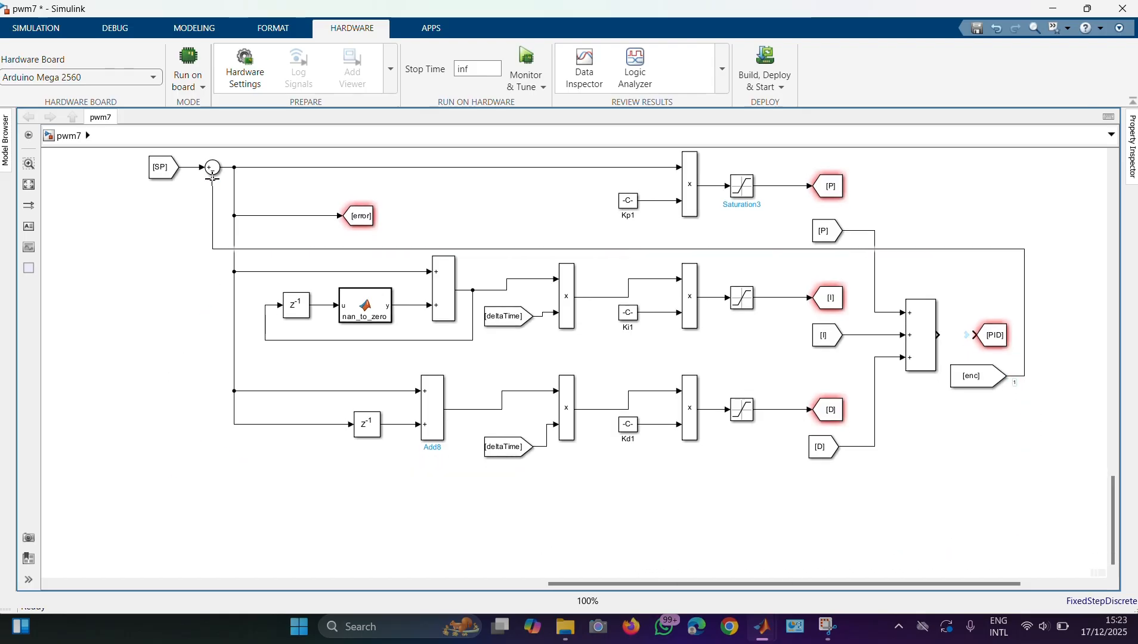
{"action": "left_click", "coordinate": [363, 251]}
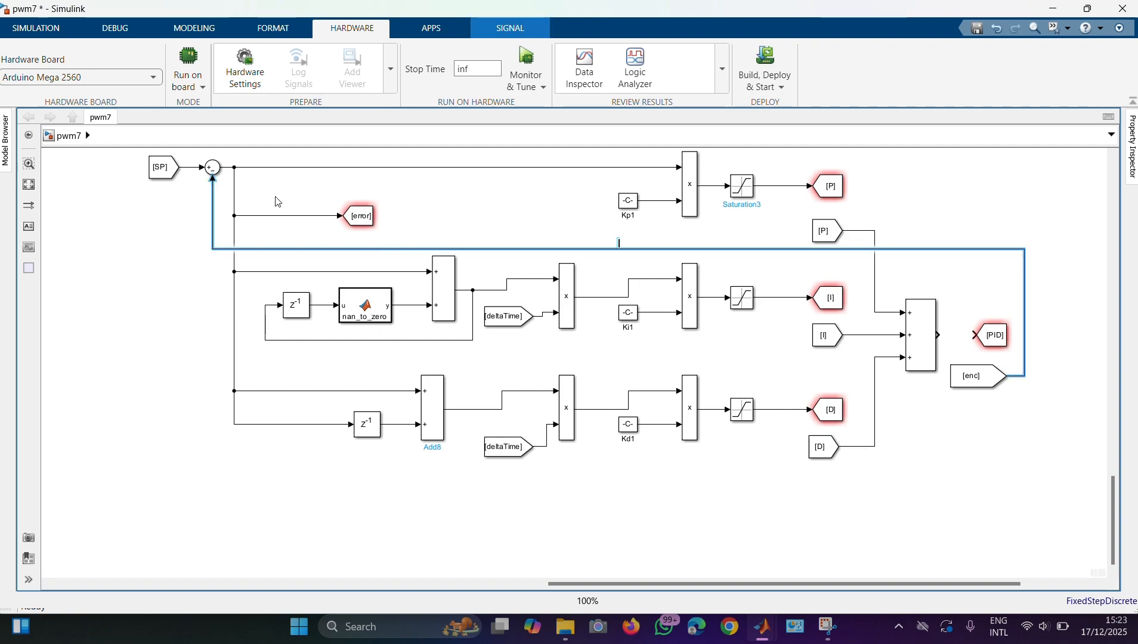
{"action": "left_click", "coordinate": [510, 221]}
{"action": "left_click", "coordinate": [500, 249]}
{"action": "key", "text": "Delete"}
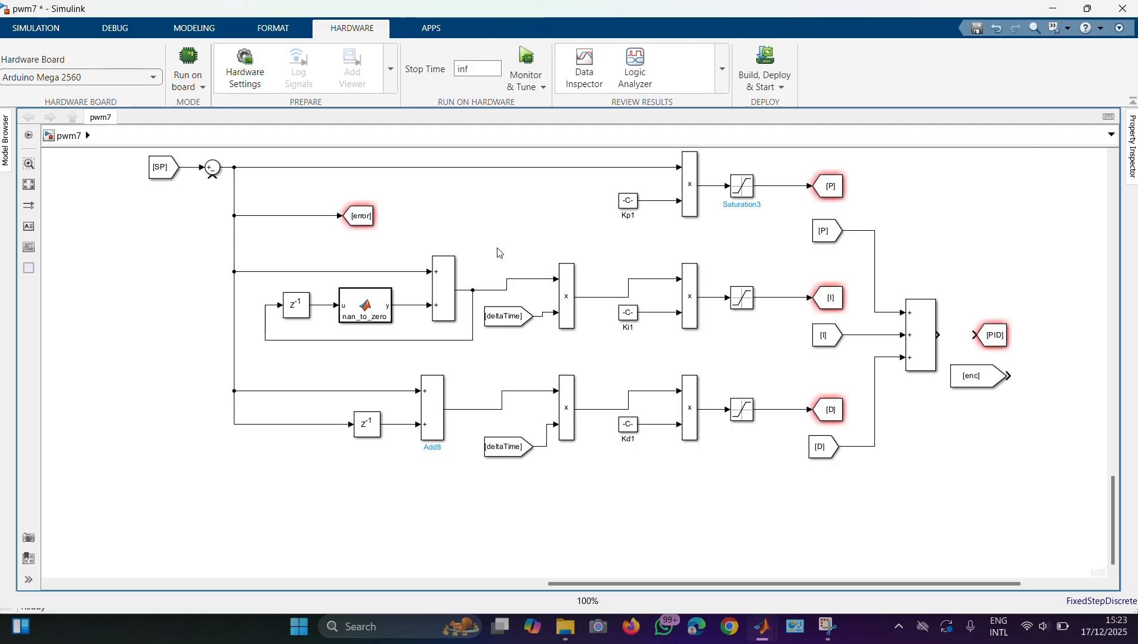
{"action": "mouse_move", "coordinate": [211, 176]}
{"action": "left_mouse_down"}
{"action": "mouse_move", "coordinate": [178, 428]}
{"action": "mouse_move", "coordinate": [213, 500]}
{"action": "mouse_move", "coordinate": [593, 535]}
{"action": "mouse_move", "coordinate": [786, 504]}
{"action": "mouse_move", "coordinate": [717, 507]}
{"action": "left_mouse_up"}
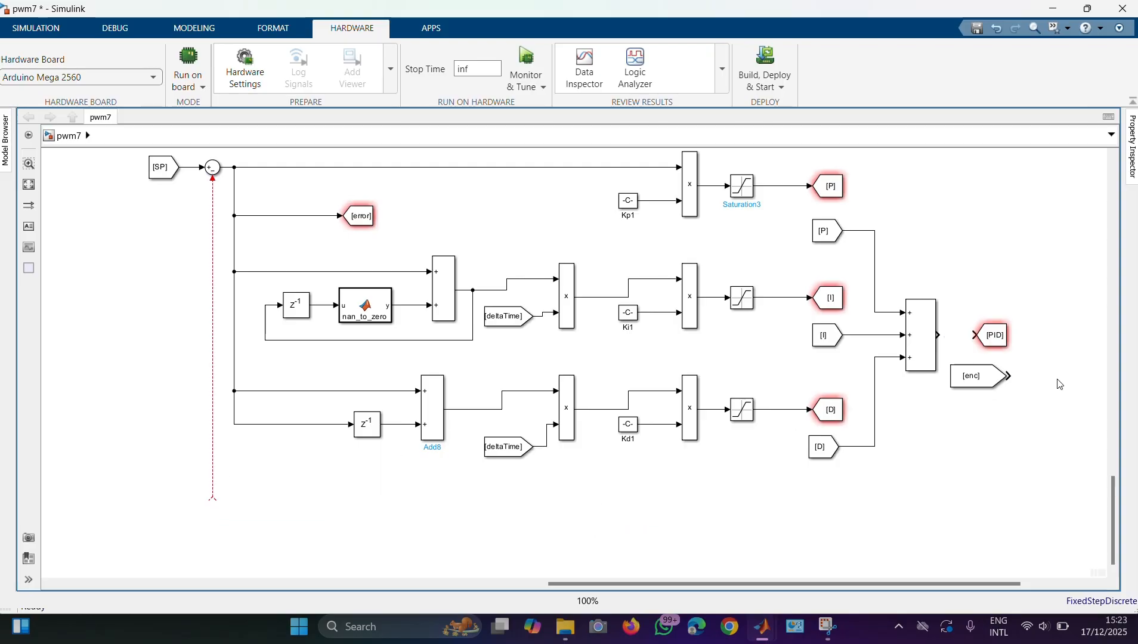
{"action": "mouse_move", "coordinate": [1009, 377]}
{"action": "left_mouse_down"}
{"action": "mouse_move", "coordinate": [1011, 436]}
{"action": "mouse_move", "coordinate": [960, 507]}
{"action": "mouse_move", "coordinate": [916, 526]}
{"action": "mouse_move", "coordinate": [213, 503]}
{"action": "left_mouse_up"}
{"action": "key", "text": "ctrl+z"}
{"action": "key", "text": "ctrl+z"}
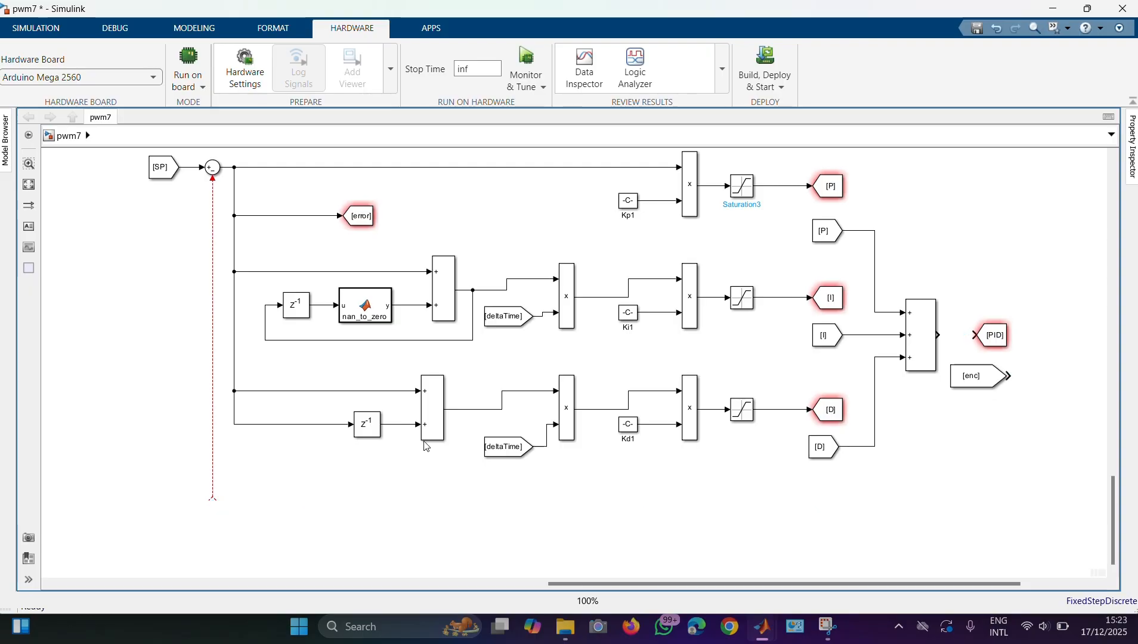
{"action": "left_click_drag", "start_coordinate": [218, 179], "coordinate": [1016, 376]}
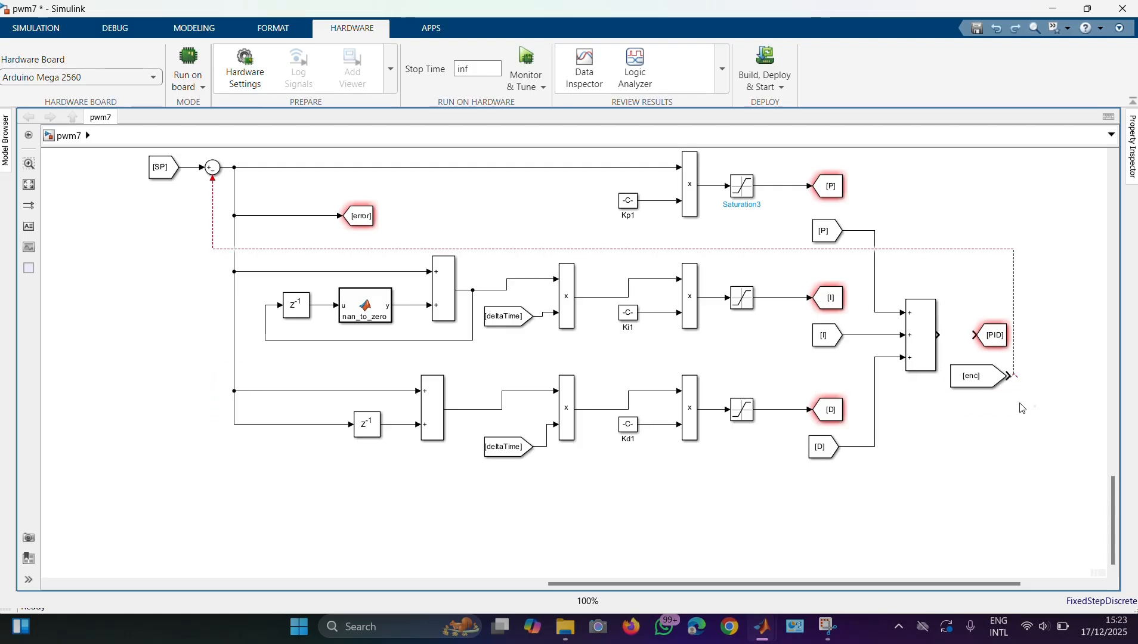
{"action": "key", "text": "Delete"}
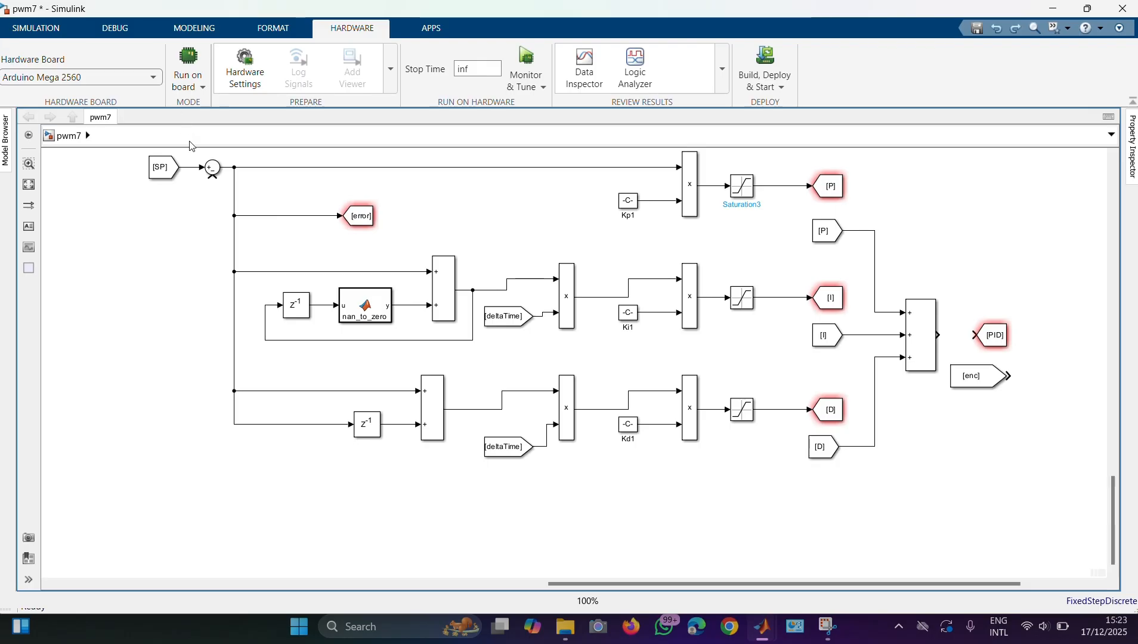
{"action": "mouse_move", "coordinate": [213, 177]}
{"action": "left_mouse_down"}
{"action": "mouse_move", "coordinate": [212, 439]}
{"action": "mouse_move", "coordinate": [262, 490]}
{"action": "mouse_move", "coordinate": [466, 548]}
{"action": "mouse_move", "coordinate": [876, 520]}
{"action": "mouse_move", "coordinate": [1012, 460]}
{"action": "mouse_move", "coordinate": [1027, 406]}
{"action": "mouse_move", "coordinate": [1021, 375]}
{"action": "mouse_move", "coordinate": [1035, 376]}
{"action": "left_mouse_up"}
Connect the final Add block's output to the [PID] Goto tag and the [enc] tag to the Sum block's negative input.
{"action": "left_click_drag", "start_coordinate": [940, 335], "coordinate": [978, 335]}
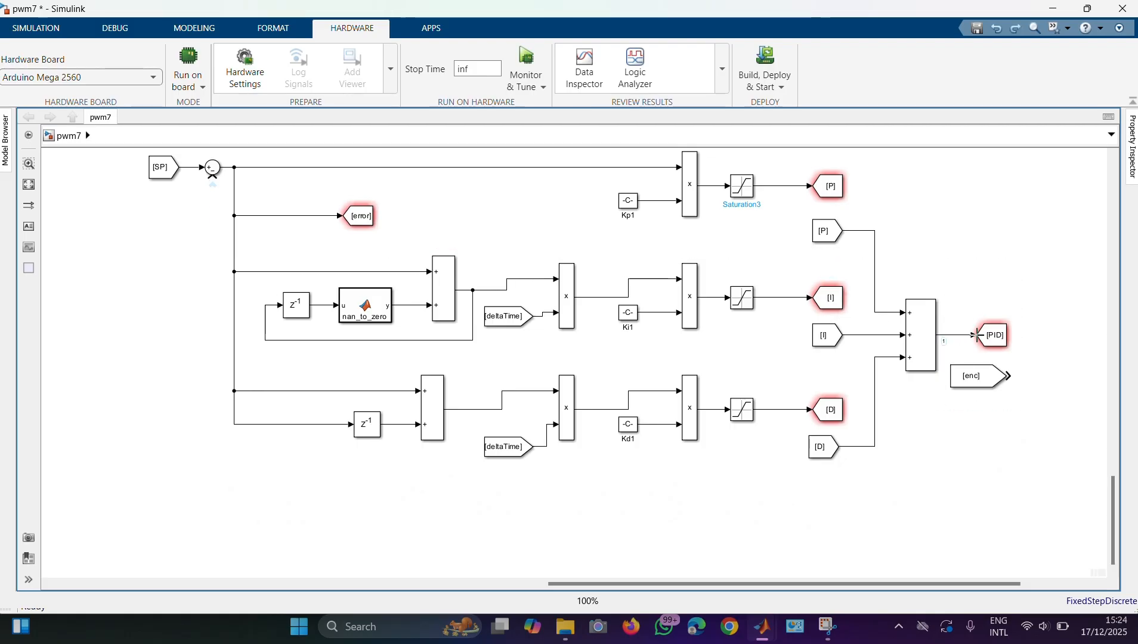
{"action": "left_click", "coordinate": [1009, 377]}
{"action": "left_click_drag", "start_coordinate": [1008, 377], "coordinate": [213, 178]}
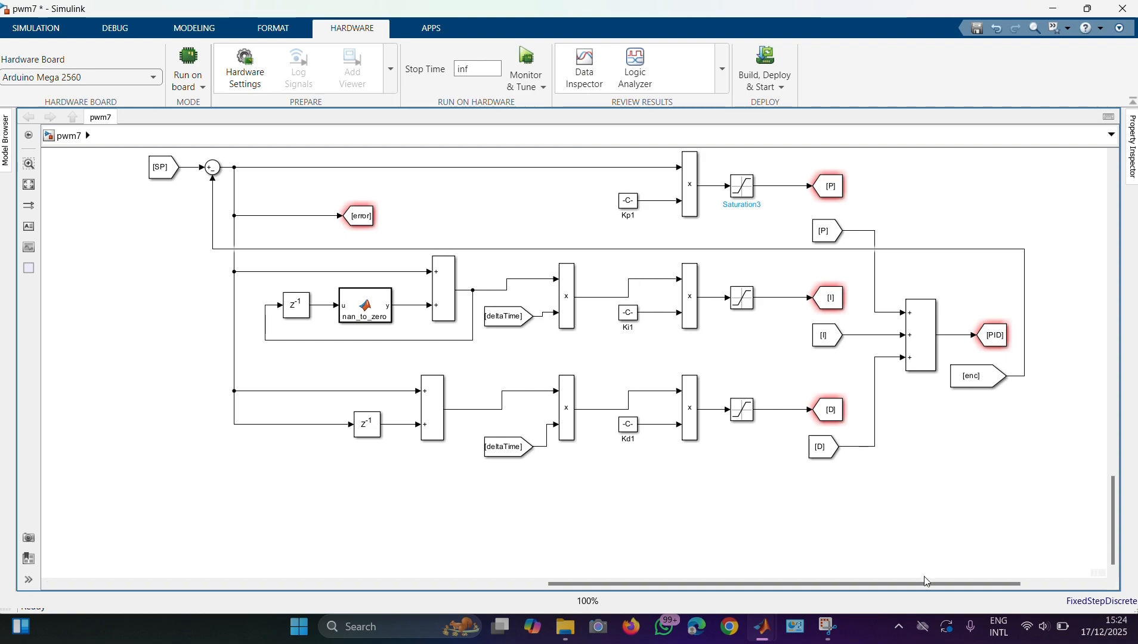
{"action": "left_click_drag", "start_coordinate": [927, 584], "coordinate": [1001, 584]}
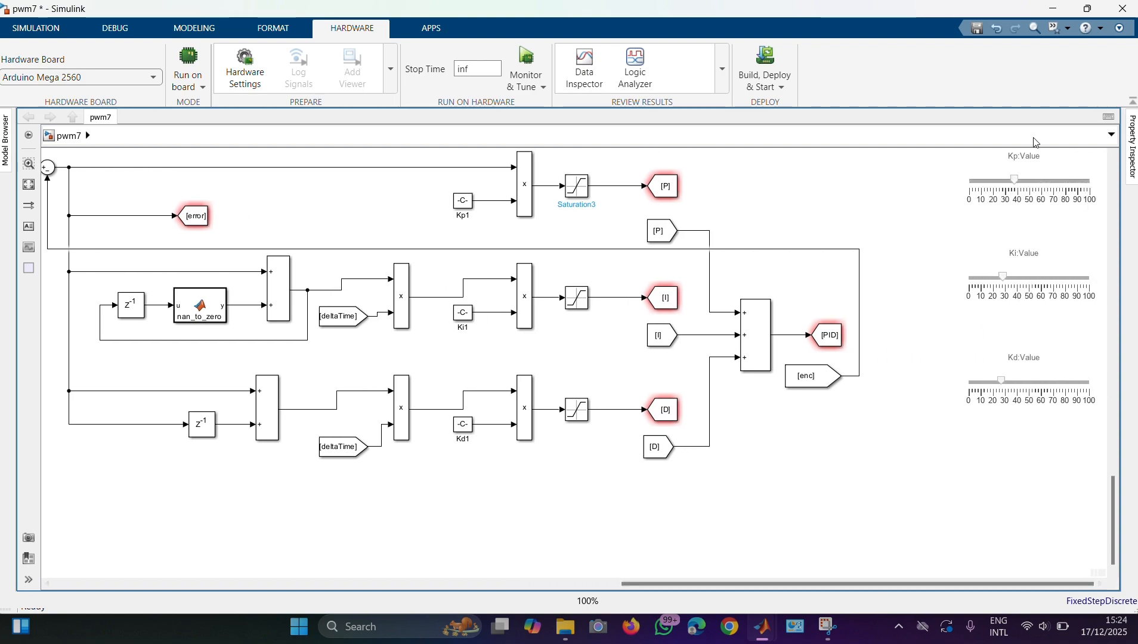
{"action": "left_click", "coordinate": [1028, 179]}
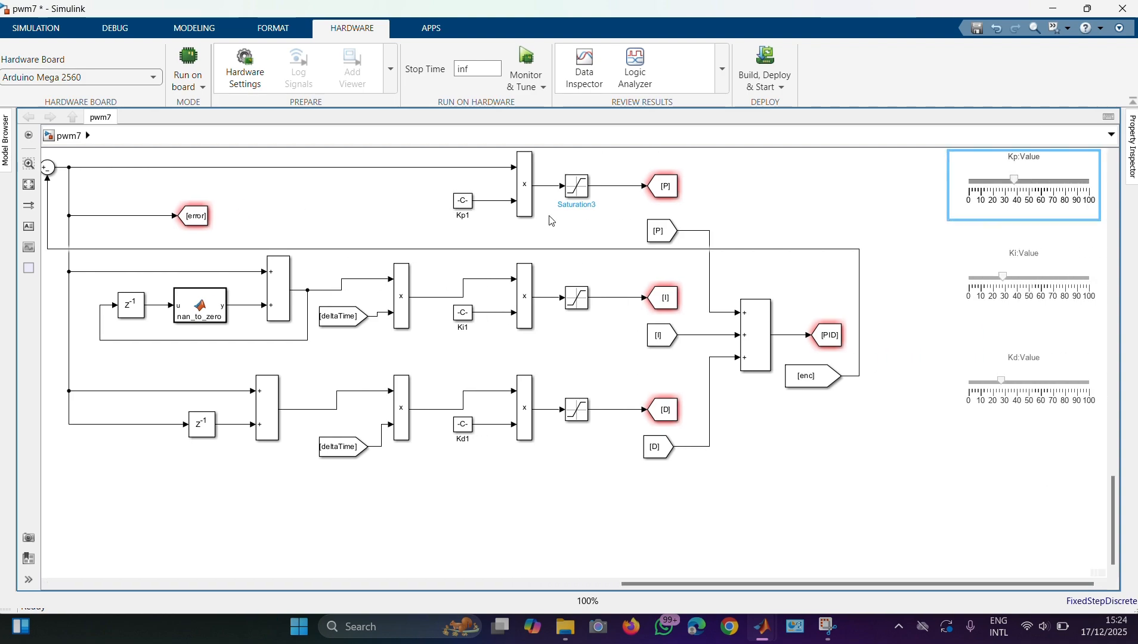
{"action": "left_click", "coordinate": [953, 287]}
{"action": "left_click", "coordinate": [956, 388]}
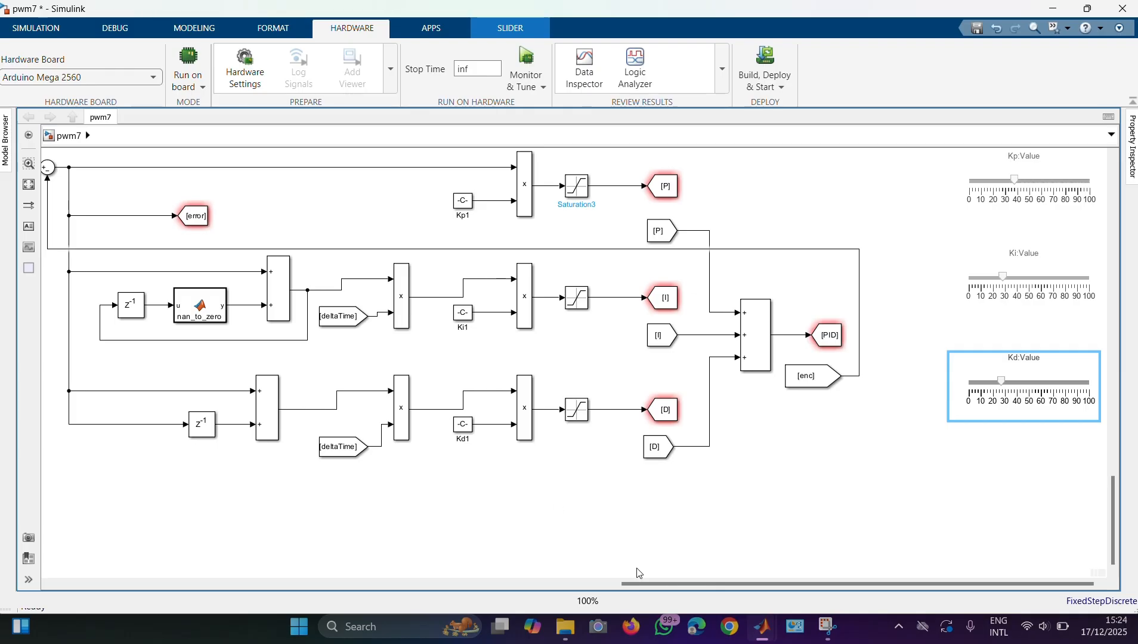
Reroute the horizontal segment of the [enc] feedback line so it runs below the derivative branch.
{"action": "left_click_drag", "start_coordinate": [648, 584], "coordinate": [563, 595]}
{"action": "left_click", "coordinate": [604, 270]}
{"action": "left_click", "coordinate": [601, 250]}
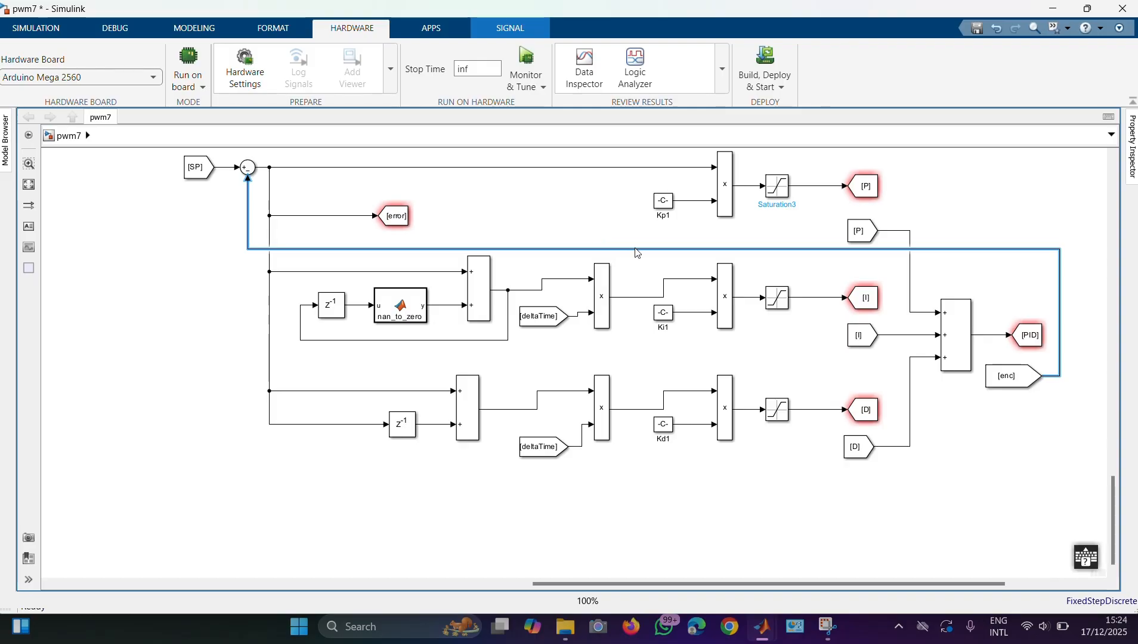
{"action": "left_click_drag", "start_coordinate": [637, 253], "coordinate": [604, 511]}
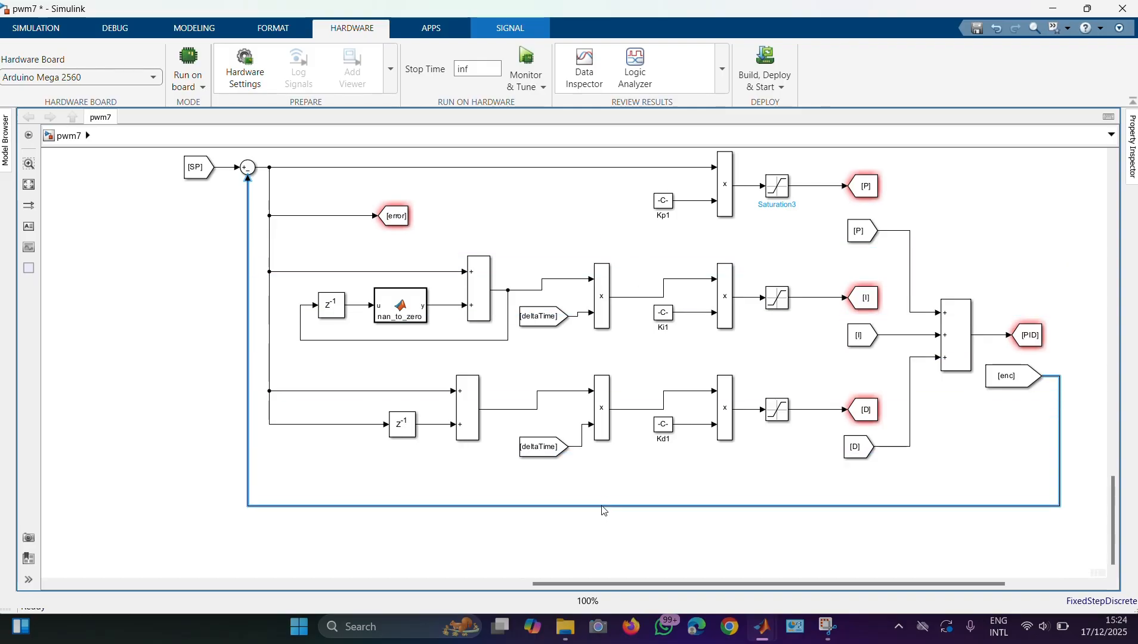
{"action": "left_click", "coordinate": [681, 522]}
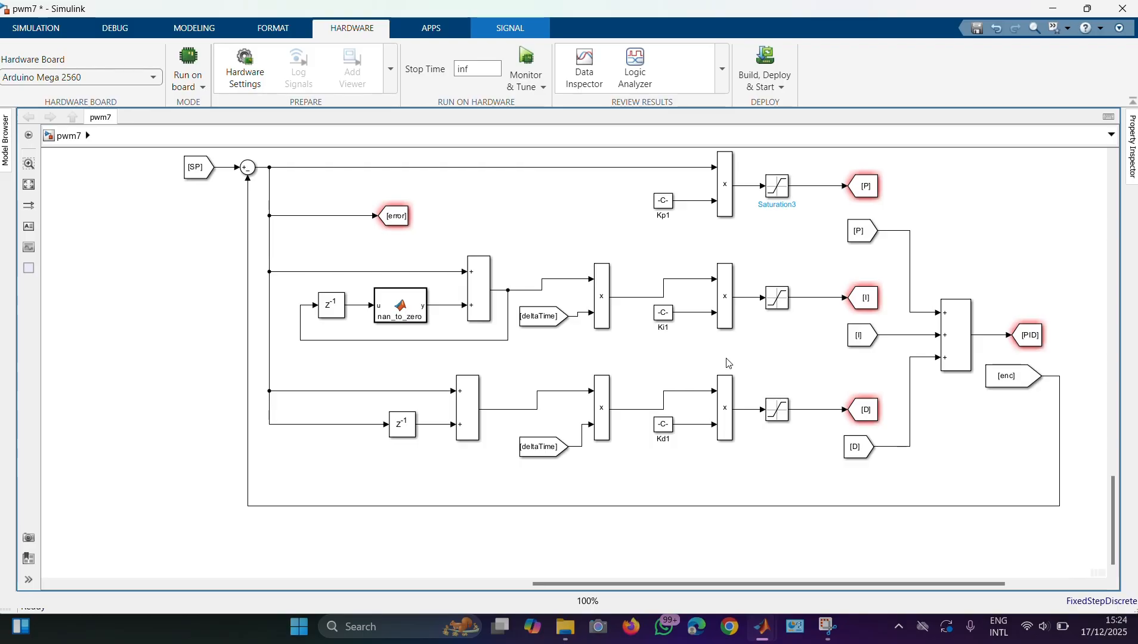
{"action": "left_click", "coordinate": [397, 220]}
{"action": "left_click", "coordinate": [459, 222]}
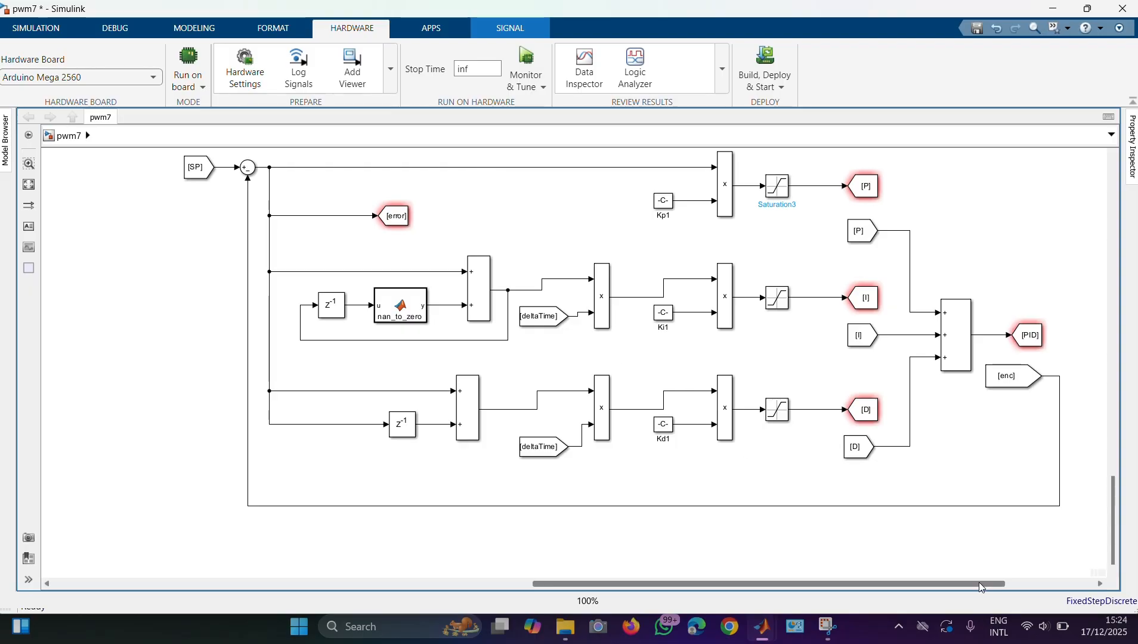
{"action": "left_click_drag", "start_coordinate": [979, 583], "coordinate": [1026, 596]}
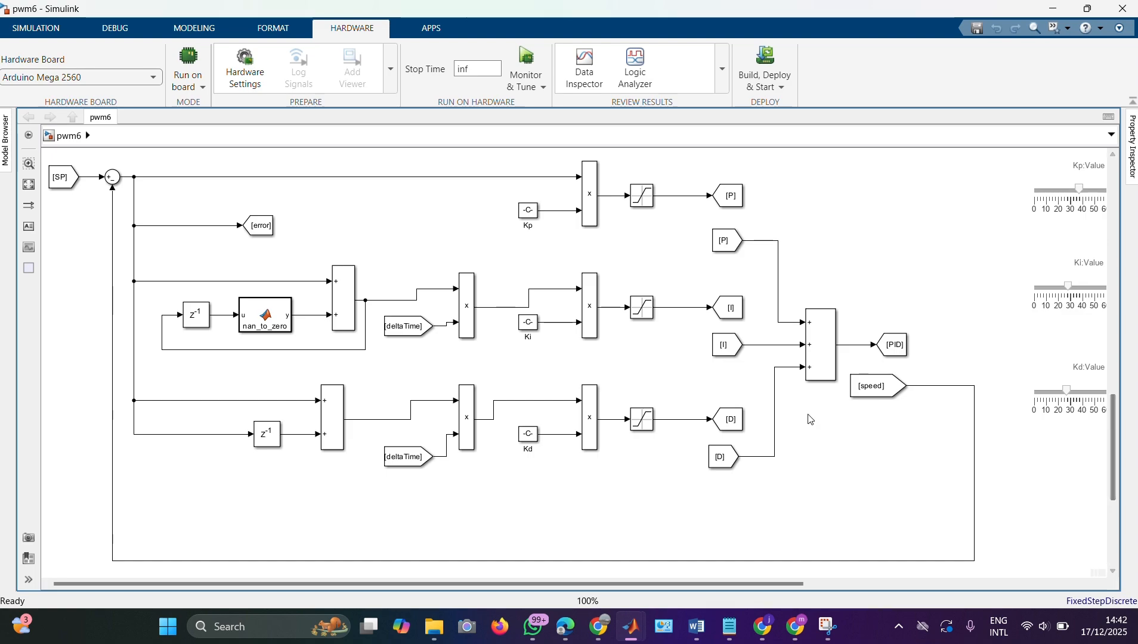
Check the nan_to_zero function block in pwm6 and which constant each of the Kp, Ki and Kd sliders is linked to.
{"action": "left_click", "coordinate": [255, 321]}
{"action": "left_click", "coordinate": [911, 261]}
{"action": "left_click_drag", "start_coordinate": [737, 584], "coordinate": [915, 584]}
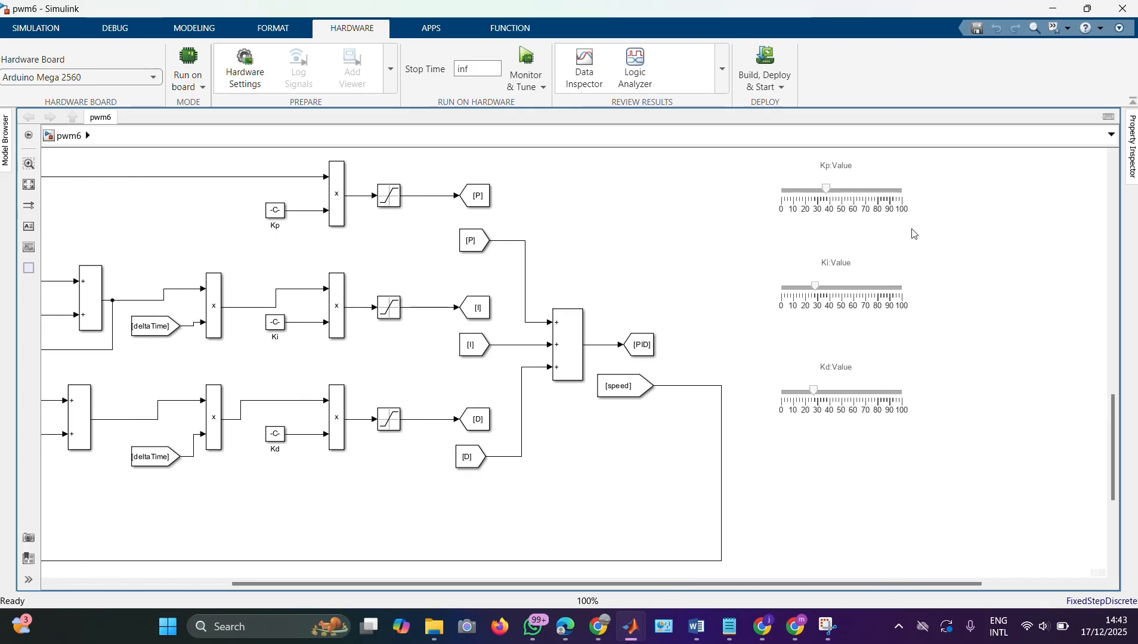
{"action": "left_click", "coordinate": [876, 203]}
{"action": "left_click", "coordinate": [270, 212]}
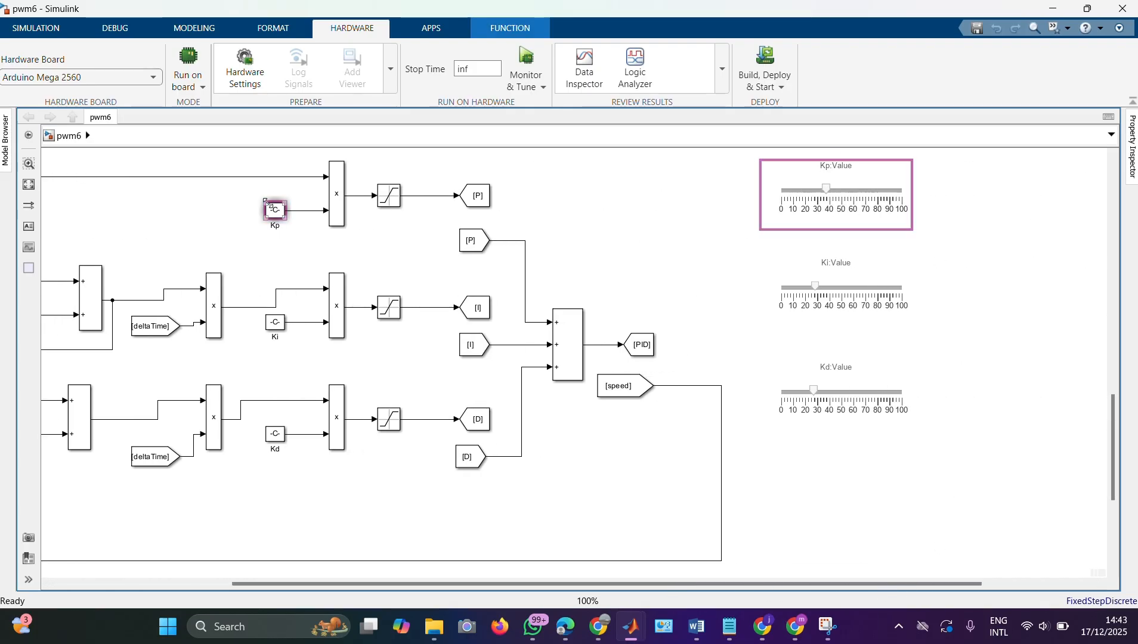
{"action": "left_click", "coordinate": [815, 295]}
{"action": "left_click", "coordinate": [272, 333]}
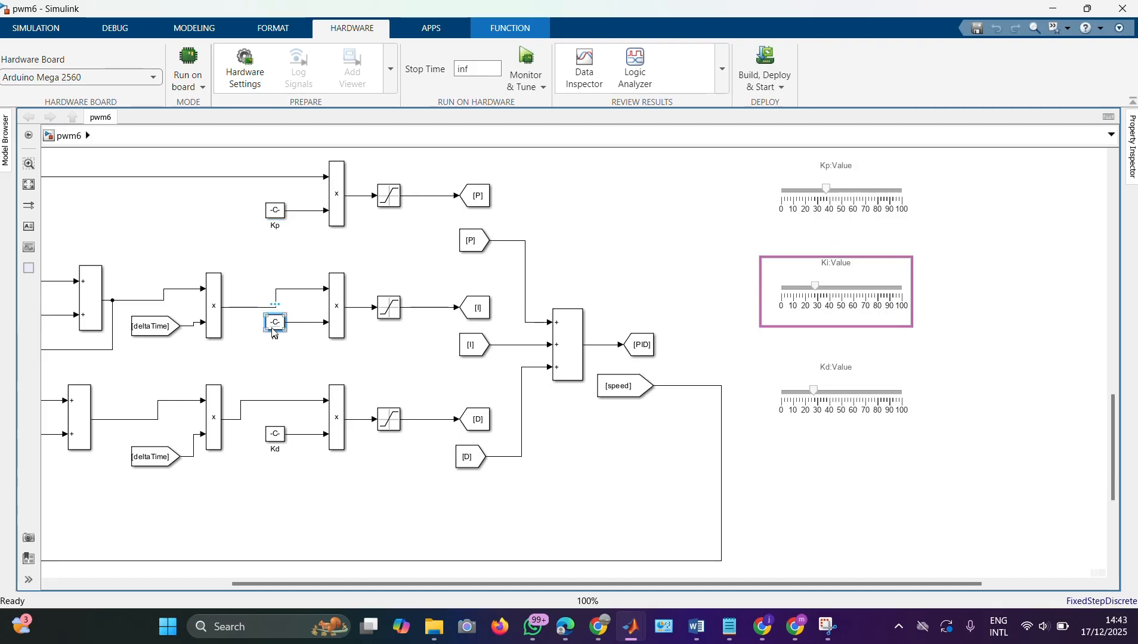
{"action": "left_click", "coordinate": [276, 443]}
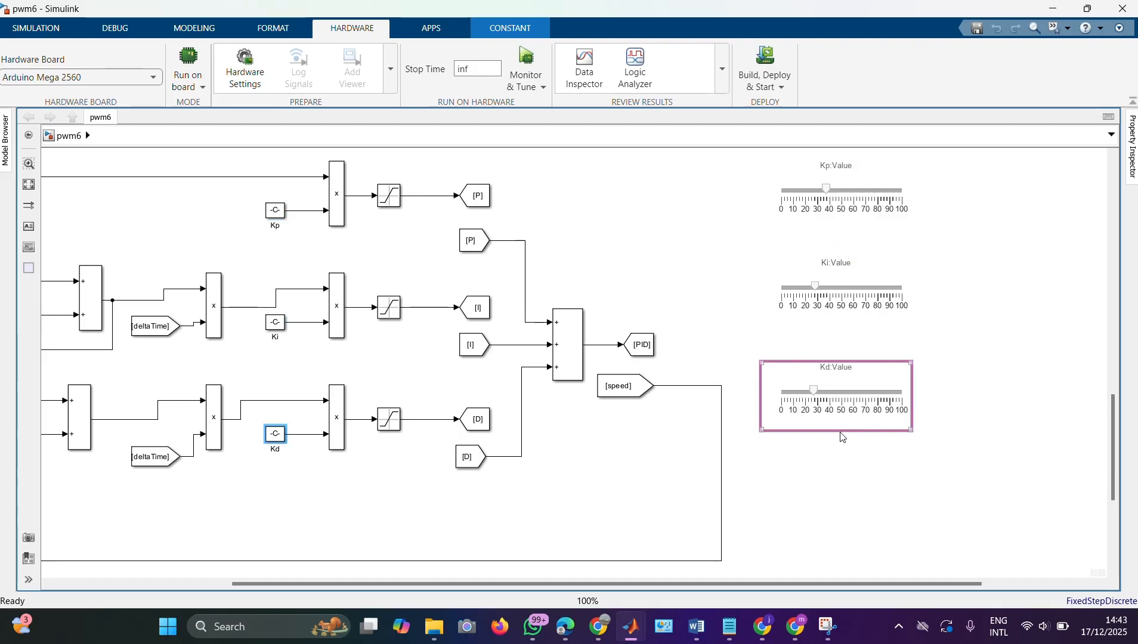
{"action": "left_click", "coordinate": [807, 401]}
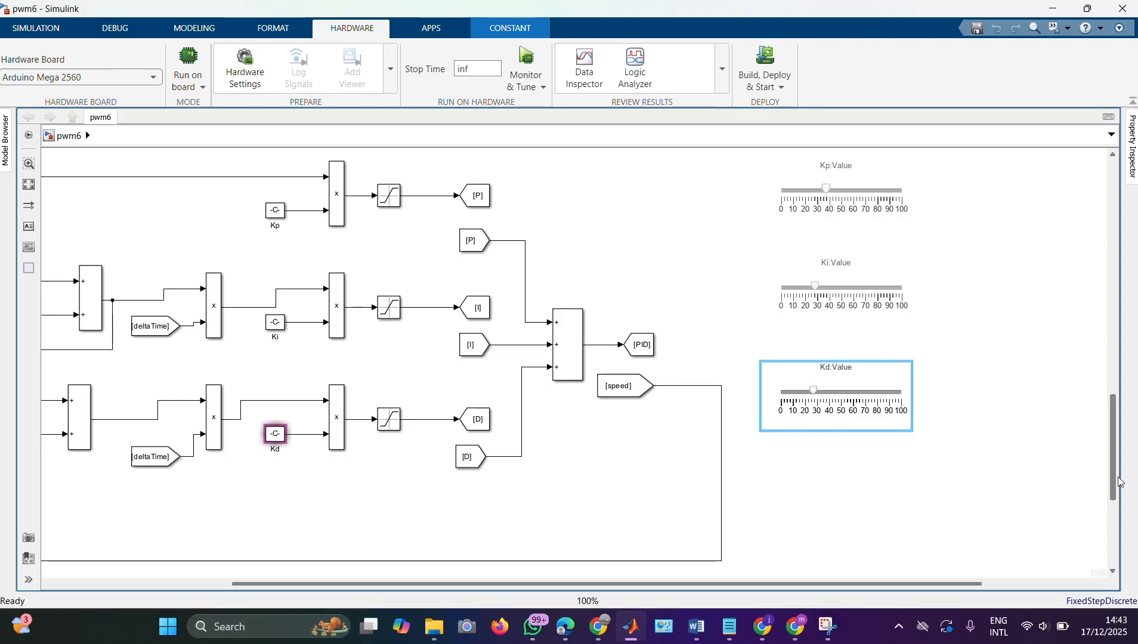
Examine the display and scope groups in pwm6 and the links of the setpoint and alpha sliders to their constants.
{"action": "left_click_drag", "start_coordinate": [1113, 480], "coordinate": [1081, 543]}
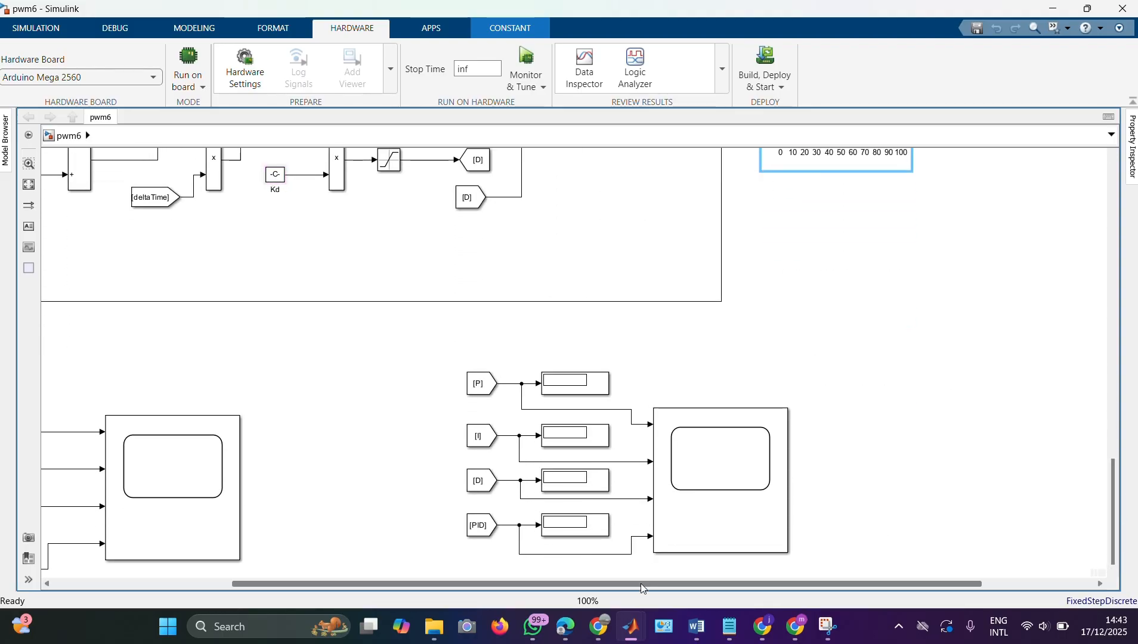
{"action": "left_click_drag", "start_coordinate": [641, 584], "coordinate": [462, 583]}
{"action": "left_click", "coordinate": [426, 477]}
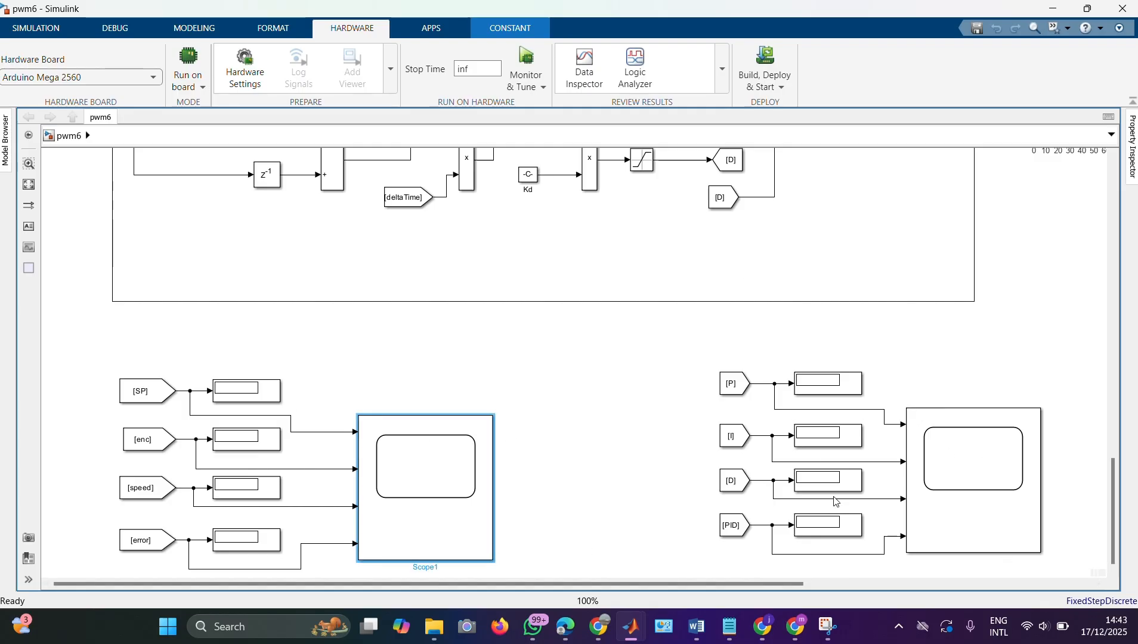
{"action": "left_click_drag", "start_coordinate": [1113, 523], "coordinate": [1078, 346]}
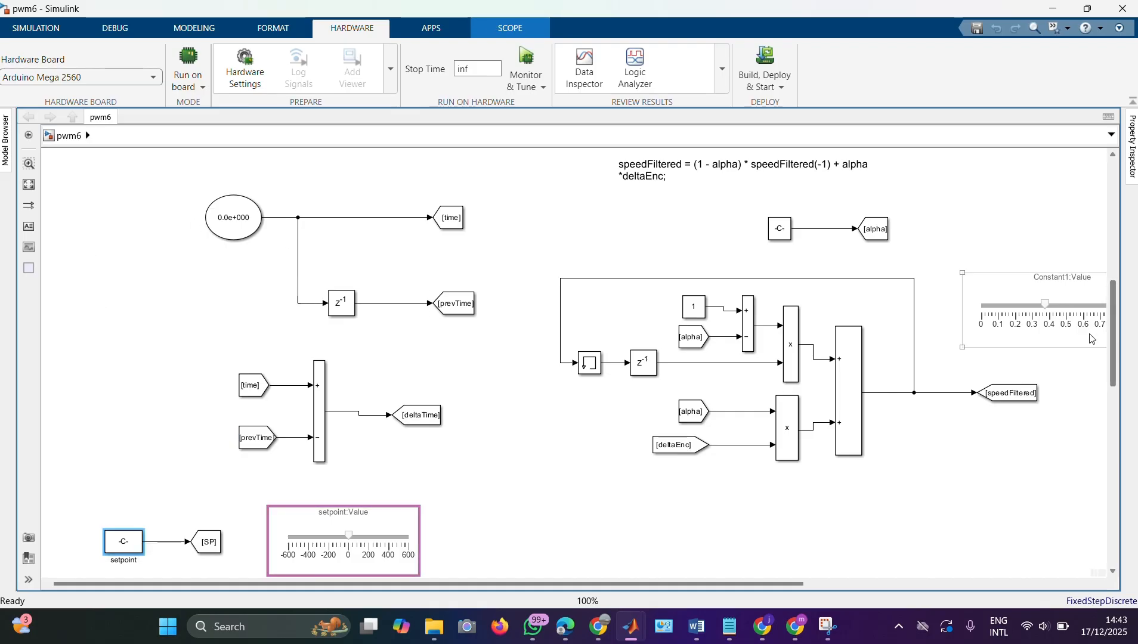
{"action": "left_click", "coordinate": [1044, 315]}
{"action": "left_click", "coordinate": [776, 232]}
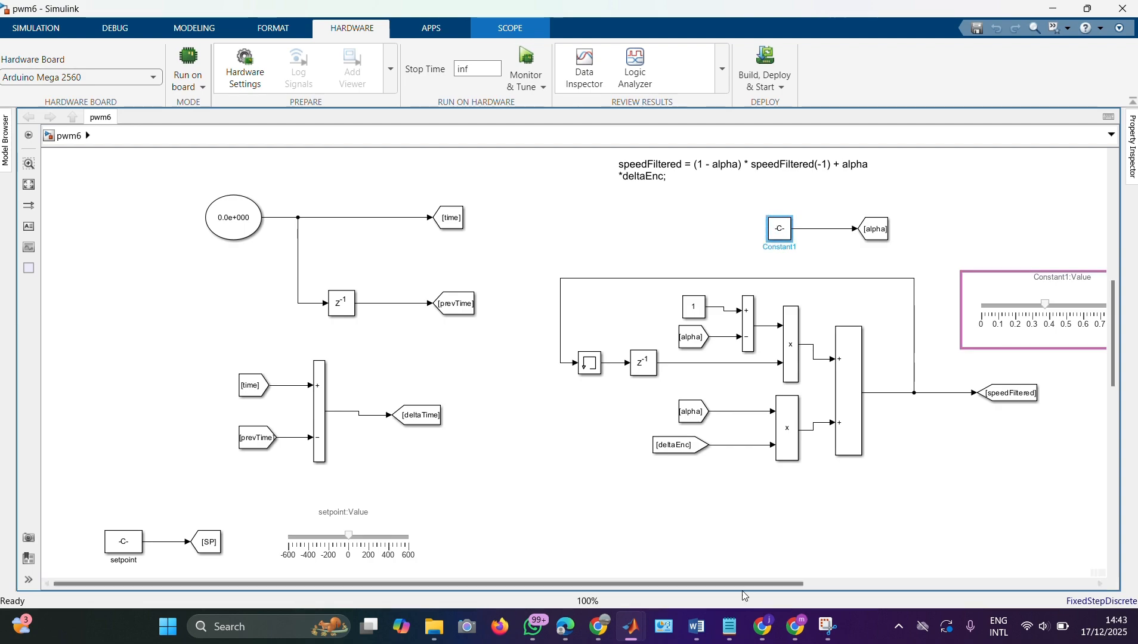
{"action": "left_click_drag", "start_coordinate": [745, 584], "coordinate": [818, 583]}
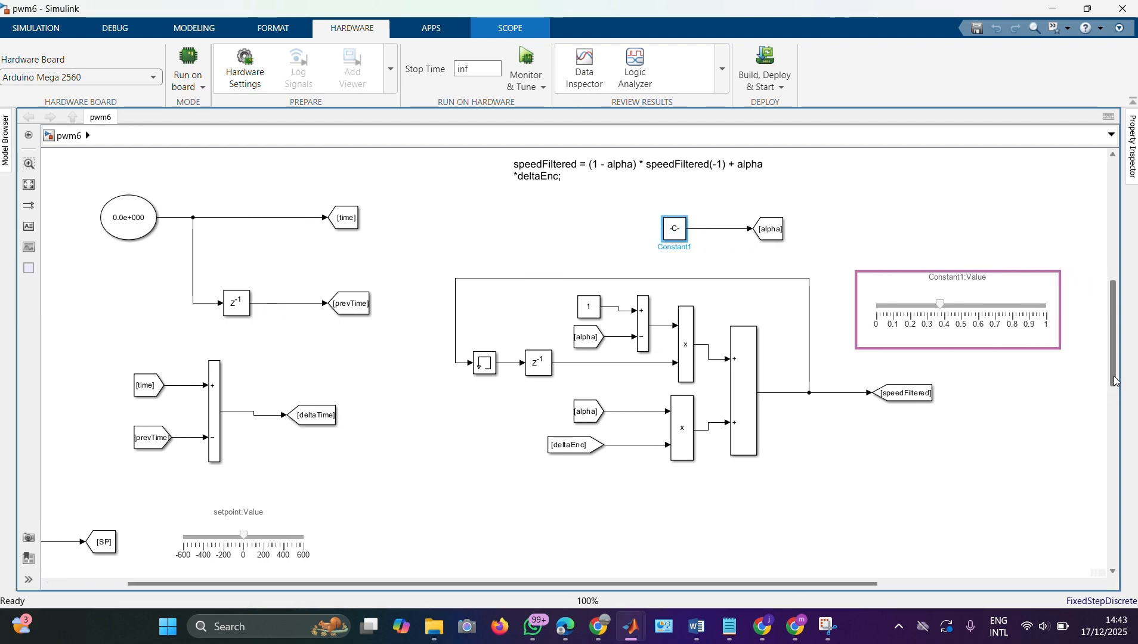
Examine the encoder input section and the PWM output section for pins 5 and 6 in pwm6.
{"action": "left_click_drag", "start_coordinate": [1113, 376], "coordinate": [1101, 260]}
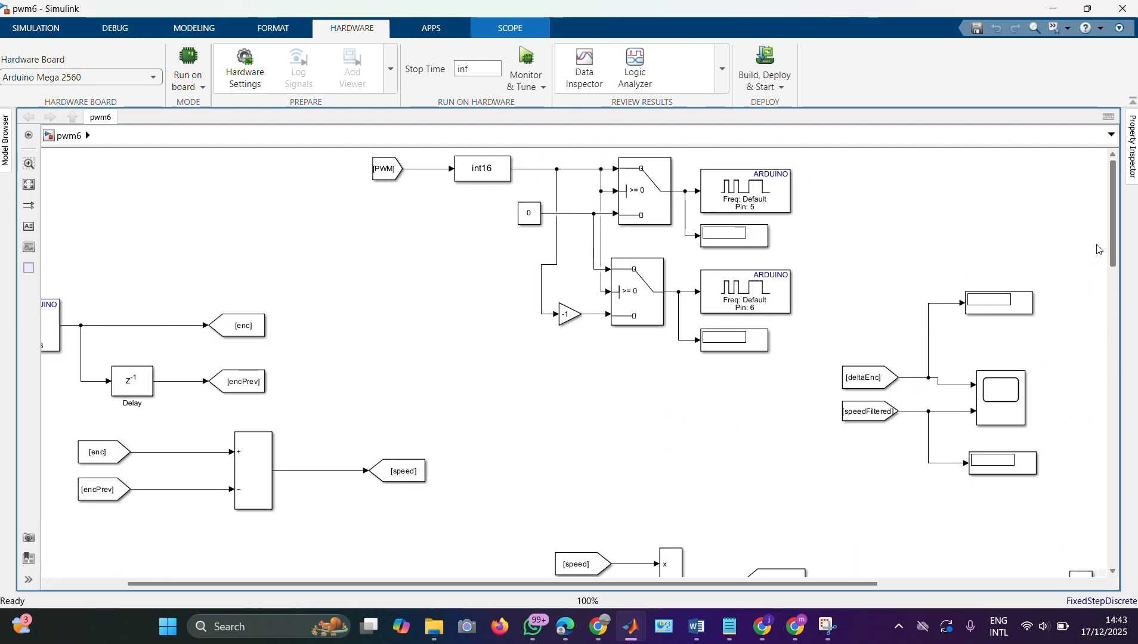
{"action": "left_click_drag", "start_coordinate": [537, 584], "coordinate": [463, 600]}
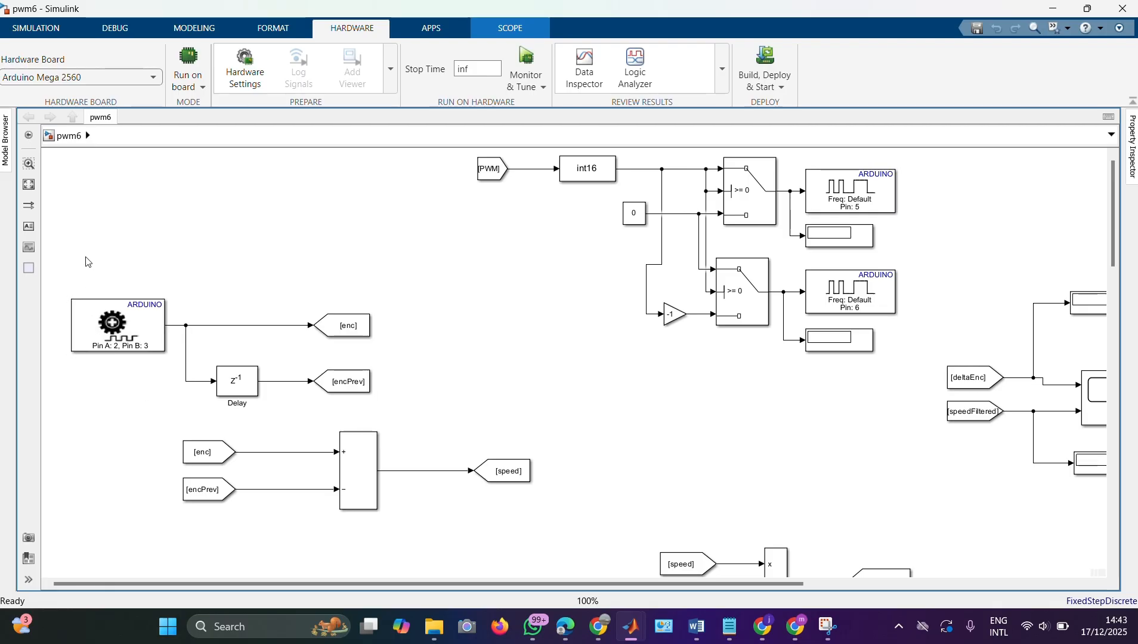
{"action": "left_click_drag", "start_coordinate": [90, 258], "coordinate": [386, 384]}
{"action": "left_click", "coordinate": [586, 343]}
{"action": "left_click_drag", "start_coordinate": [436, 152], "coordinate": [870, 361]}
{"action": "left_click", "coordinate": [861, 428]}
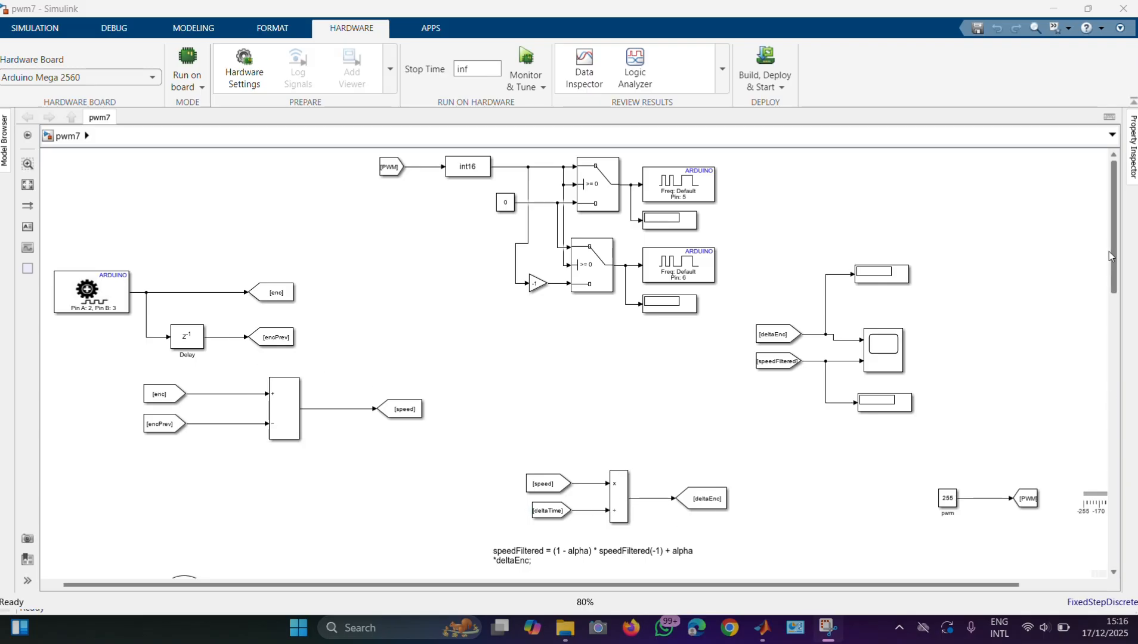
Examine the pwm constant, the speed filter section and the alpha slider's link to its constant in pwm7.
{"action": "left_click_drag", "start_coordinate": [1114, 257], "coordinate": [1121, 319]}
{"action": "left_click_drag", "start_coordinate": [1001, 583], "coordinate": [1054, 564]}
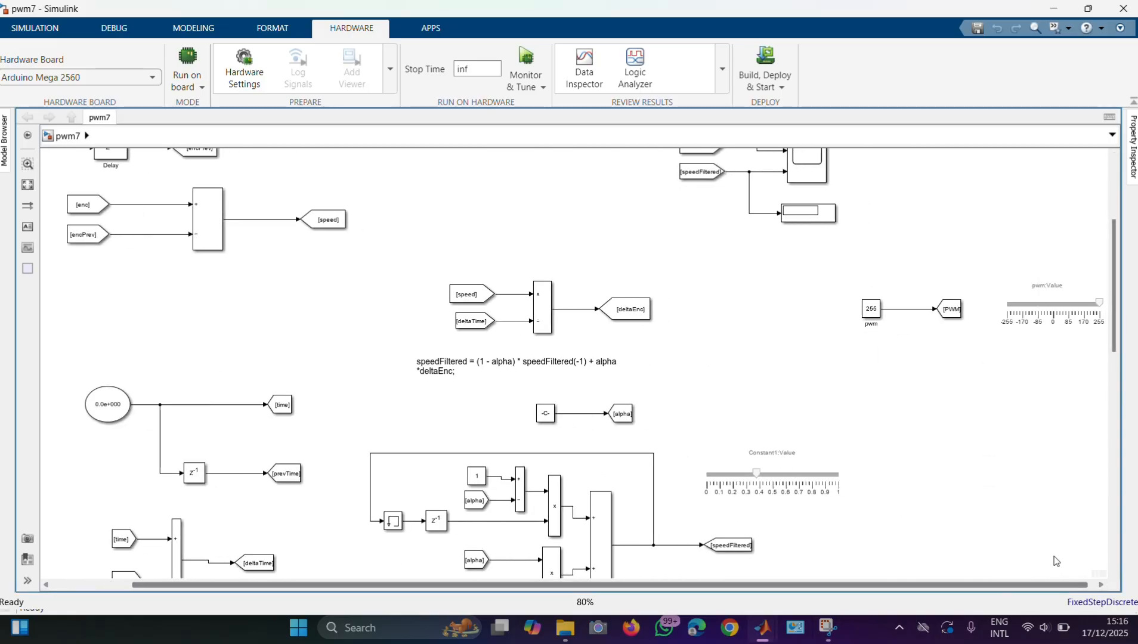
{"action": "left_click", "coordinate": [871, 310]}
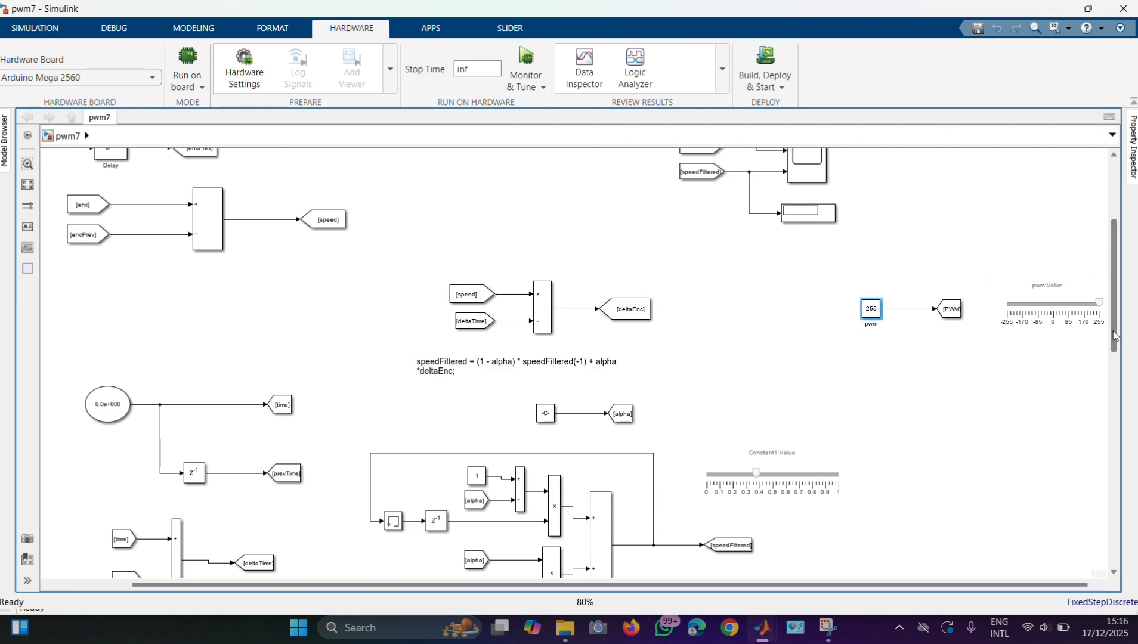
{"action": "left_click_drag", "start_coordinate": [1114, 336], "coordinate": [1115, 381]}
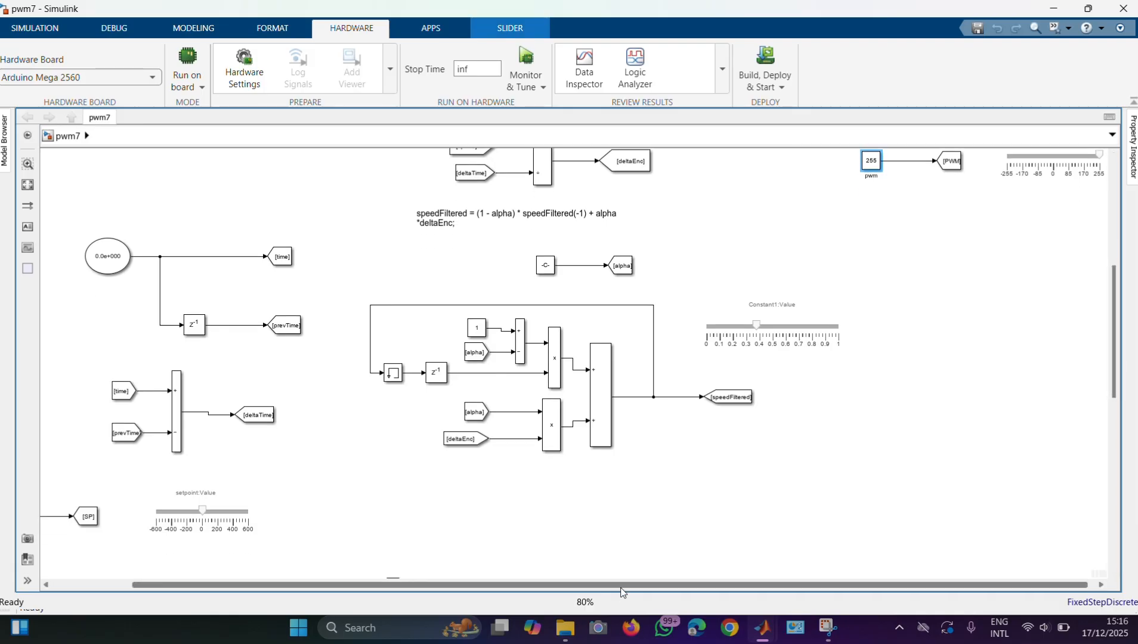
{"action": "left_click_drag", "start_coordinate": [620, 587], "coordinate": [599, 587]}
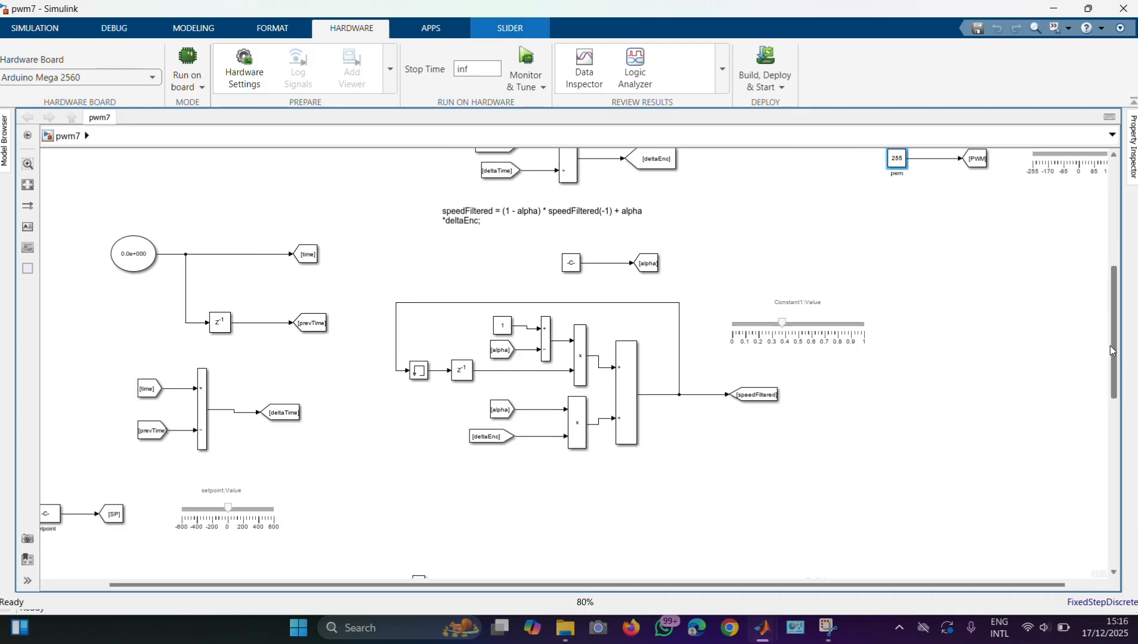
{"action": "left_click_drag", "start_coordinate": [1110, 344], "coordinate": [1104, 331]}
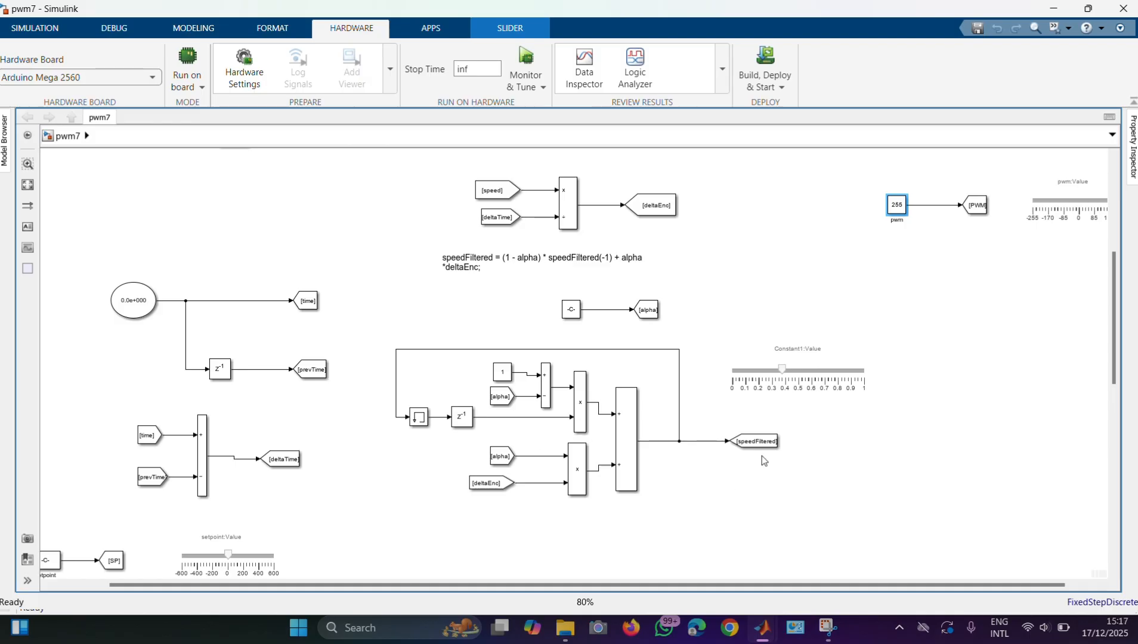
{"action": "left_click", "coordinate": [777, 403]}
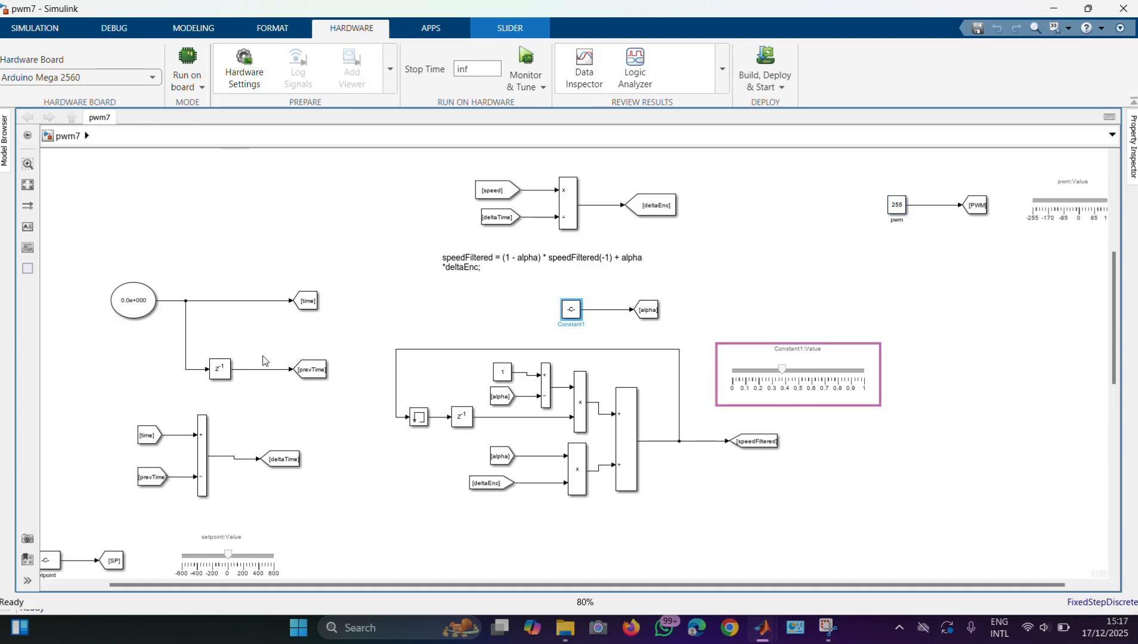
Examine the setpoint slider's link to its constant, the PID section and the scope groups in pwm7.
{"action": "left_click_drag", "start_coordinate": [1113, 362], "coordinate": [1132, 475]}
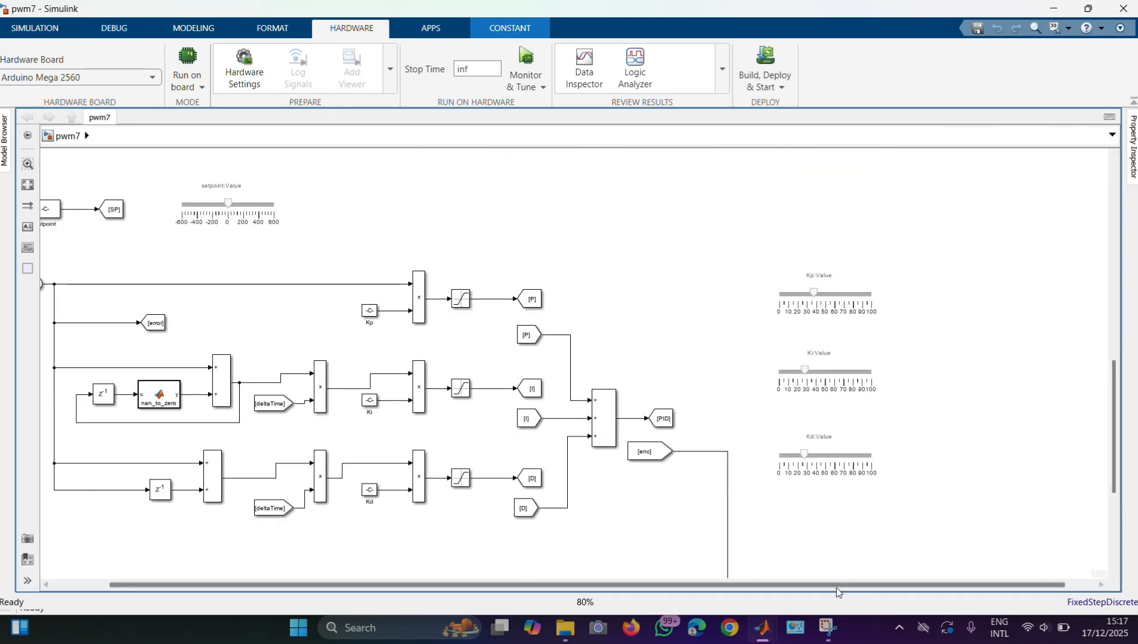
{"action": "left_click_drag", "start_coordinate": [832, 583], "coordinate": [692, 591]}
{"action": "left_click", "coordinate": [291, 205]}
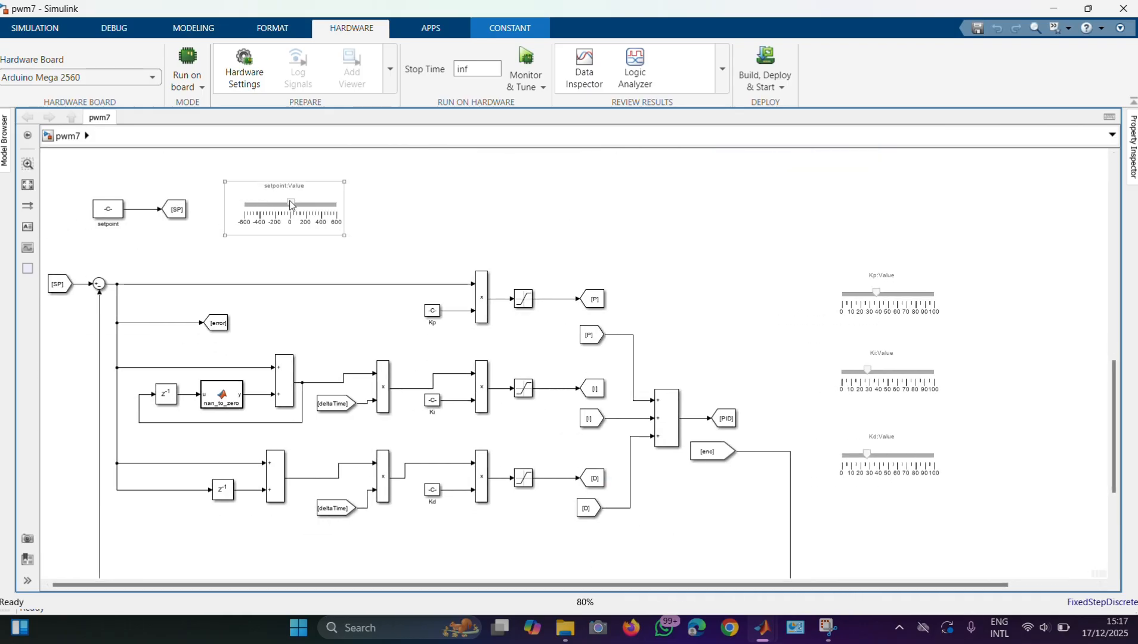
{"action": "left_click", "coordinate": [108, 209]}
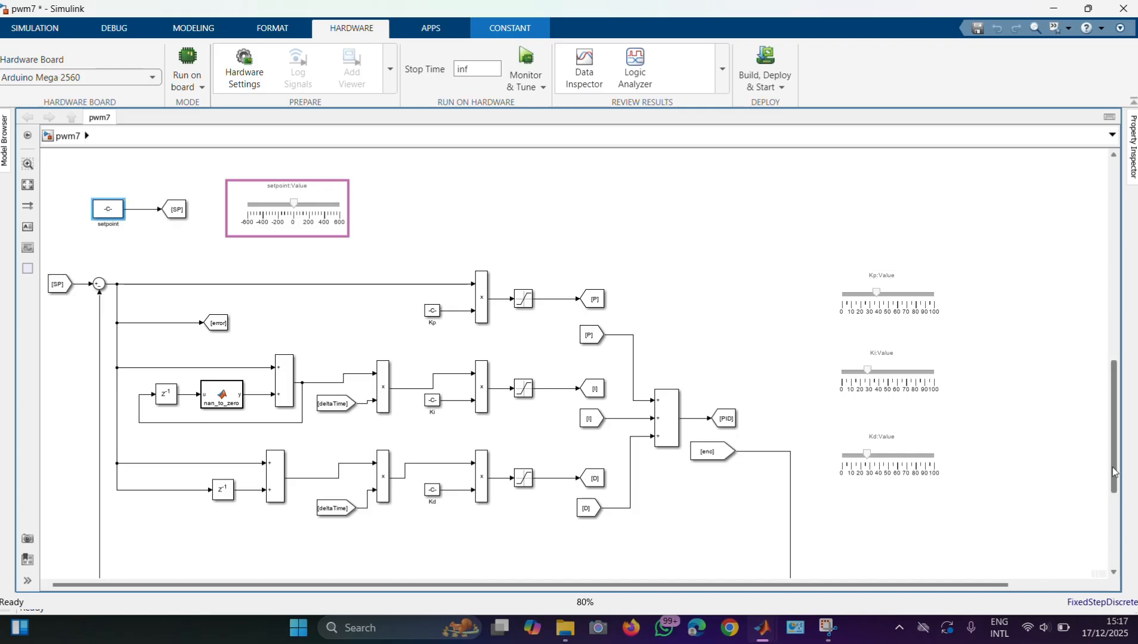
{"action": "left_click_drag", "start_coordinate": [1113, 467], "coordinate": [1117, 554]}
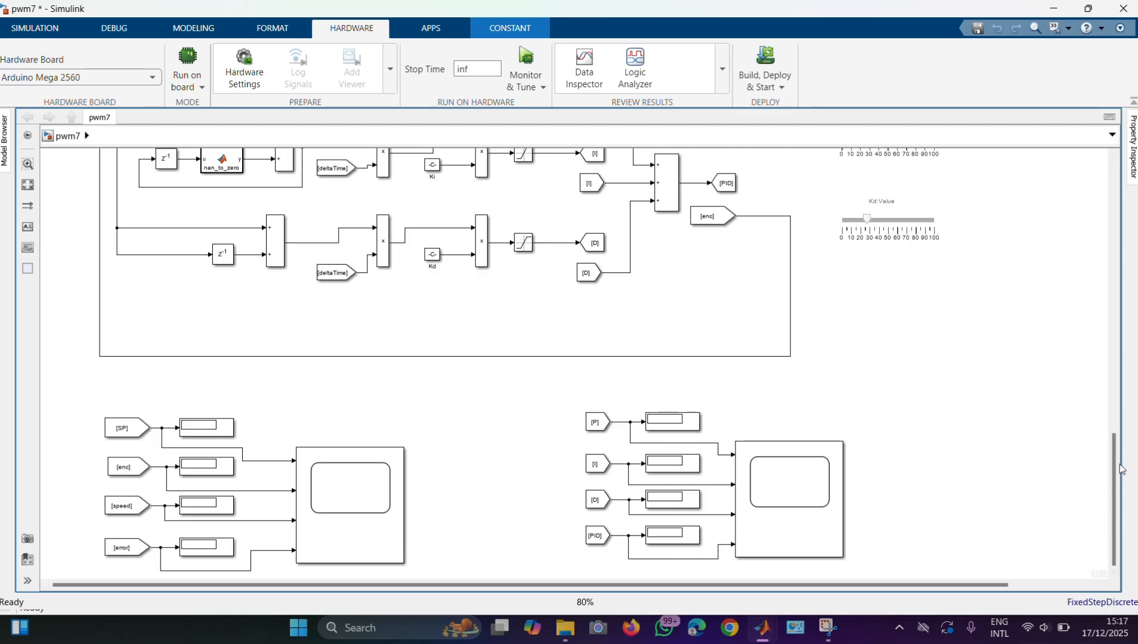
{"action": "left_click_drag", "start_coordinate": [1114, 473], "coordinate": [1097, 419]}
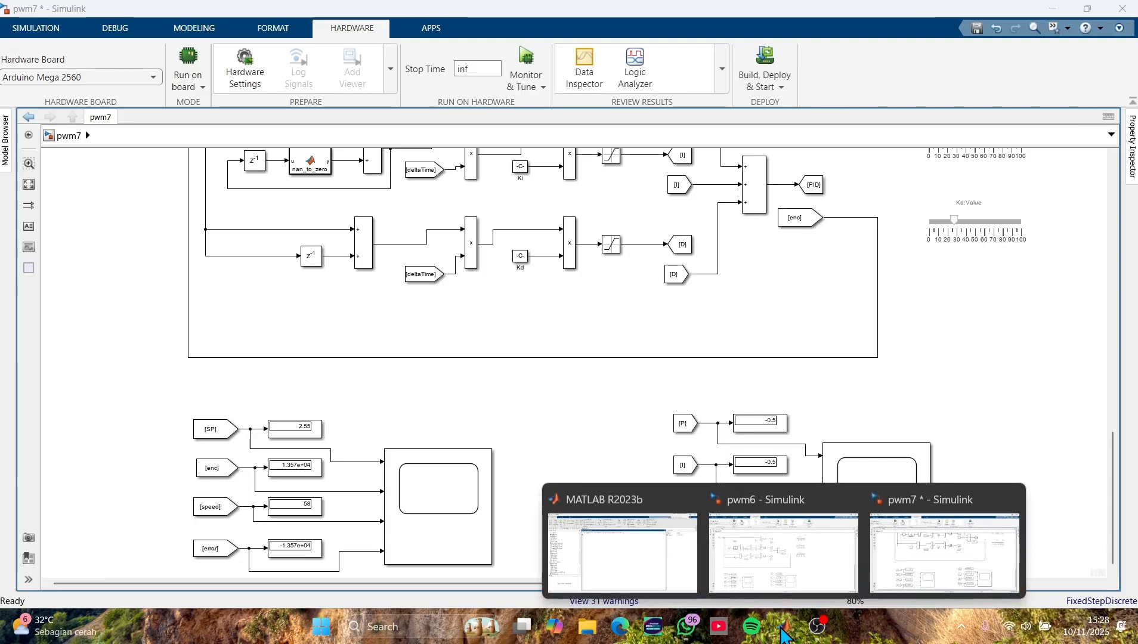
Switch to the pwm6 model, run it on the Arduino Mega 2560 with Monitor & Tune, and stop the run.
{"action": "mouse_move", "coordinate": [791, 627]}
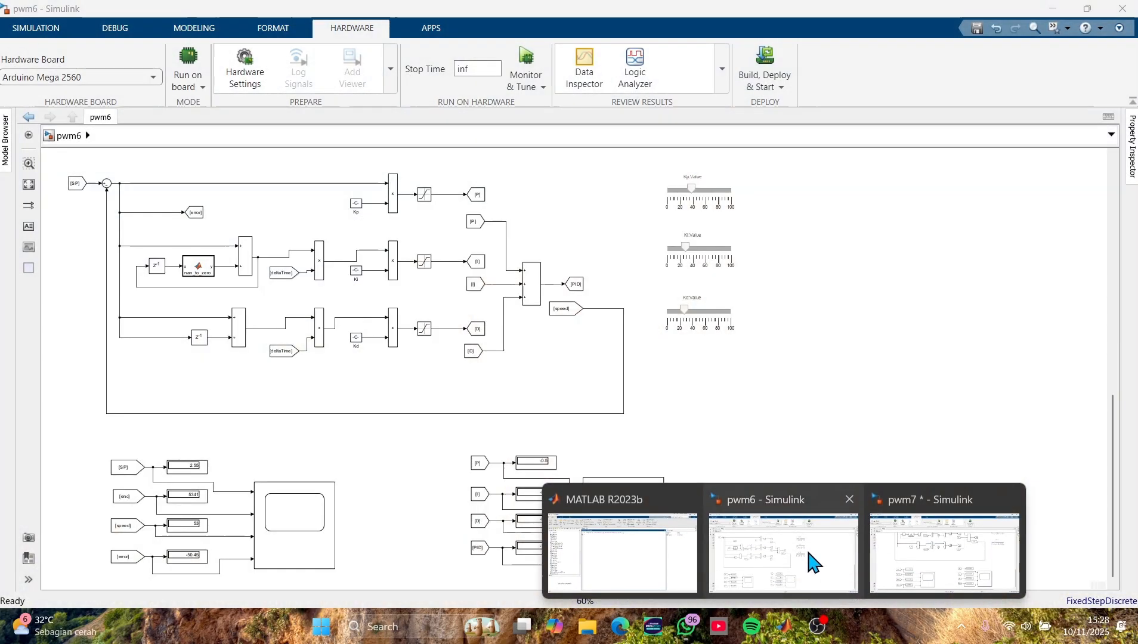
{"action": "left_click", "coordinate": [809, 549]}
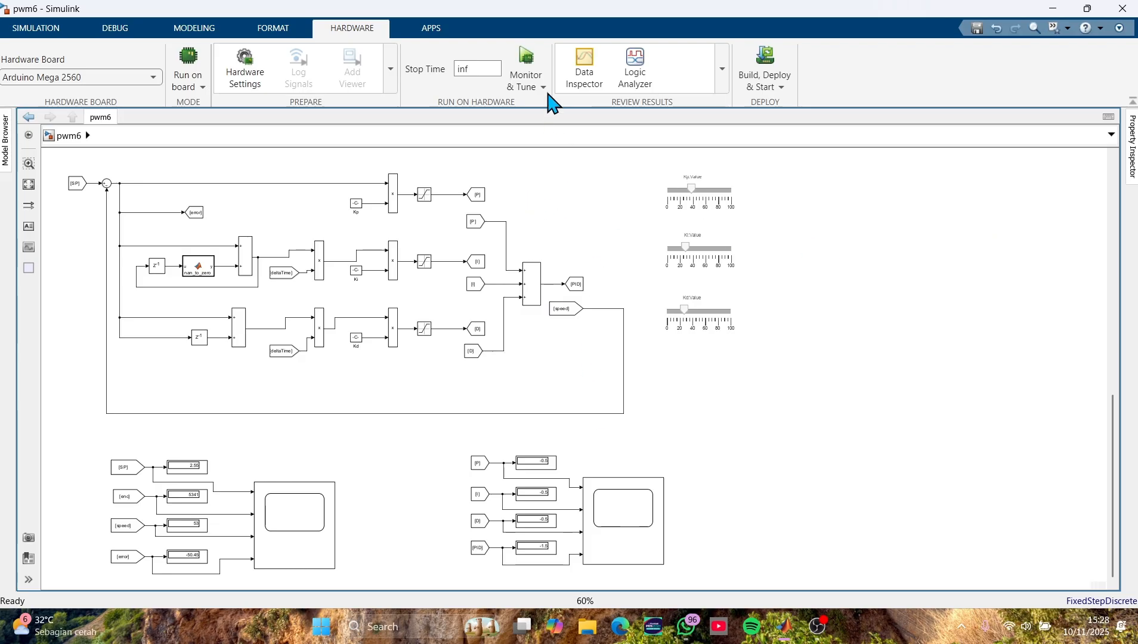
{"action": "left_click", "coordinate": [528, 72]}
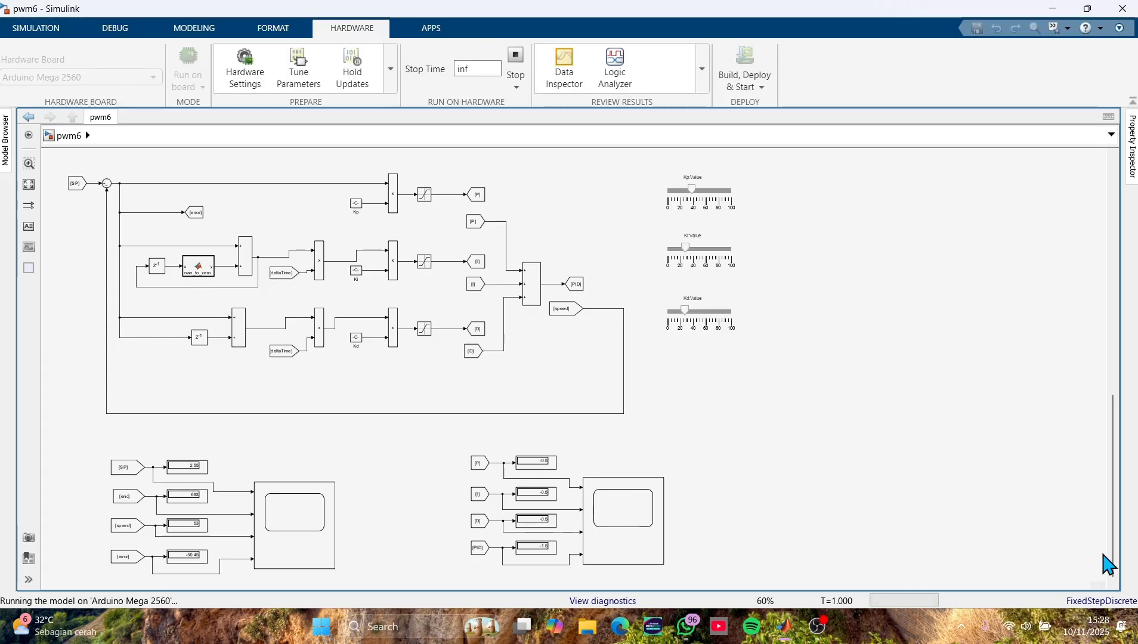
{"action": "left_click", "coordinate": [514, 66]}
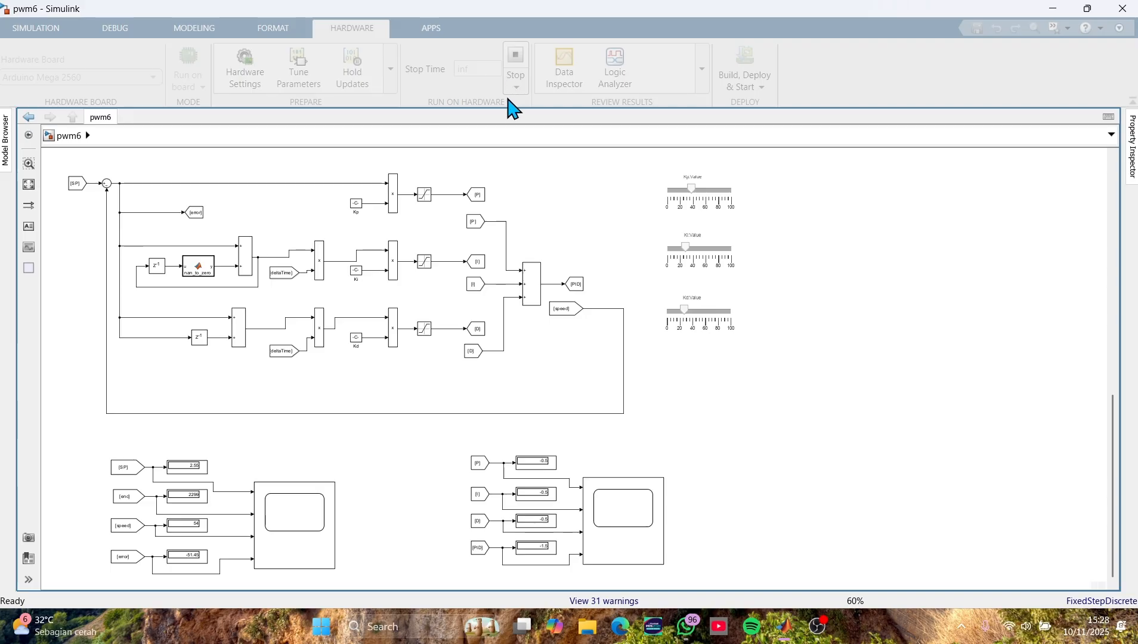
Switch to OBS, stop the current screen recording and start a new one.
{"action": "left_click", "coordinate": [819, 633]}
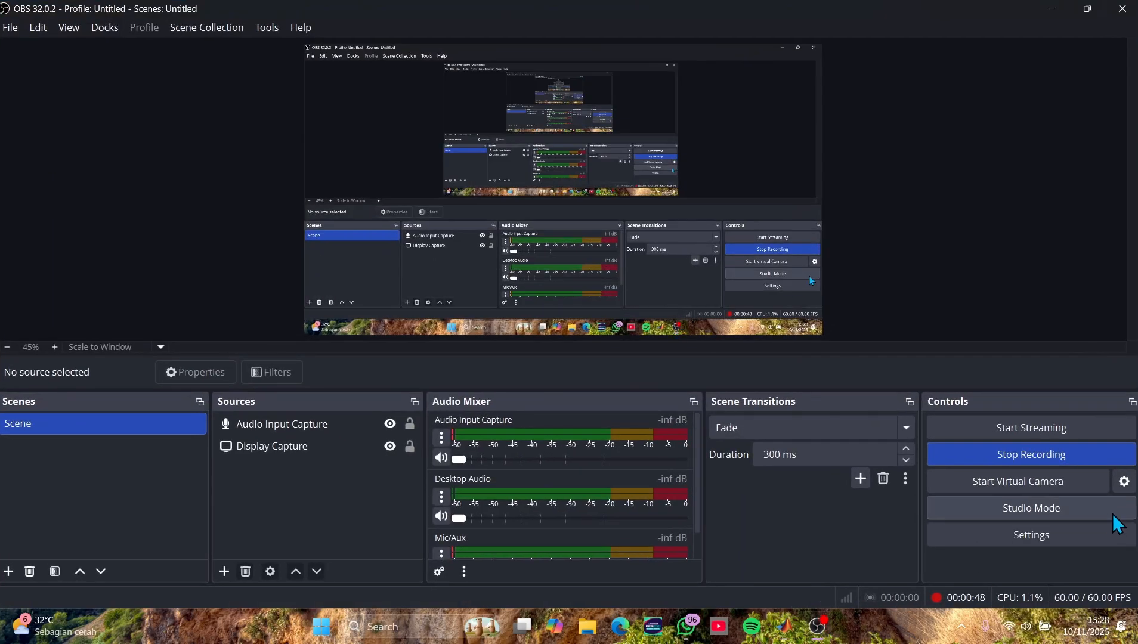
{"action": "left_click", "coordinate": [1055, 455]}
{"action": "left_click", "coordinate": [1054, 451]}
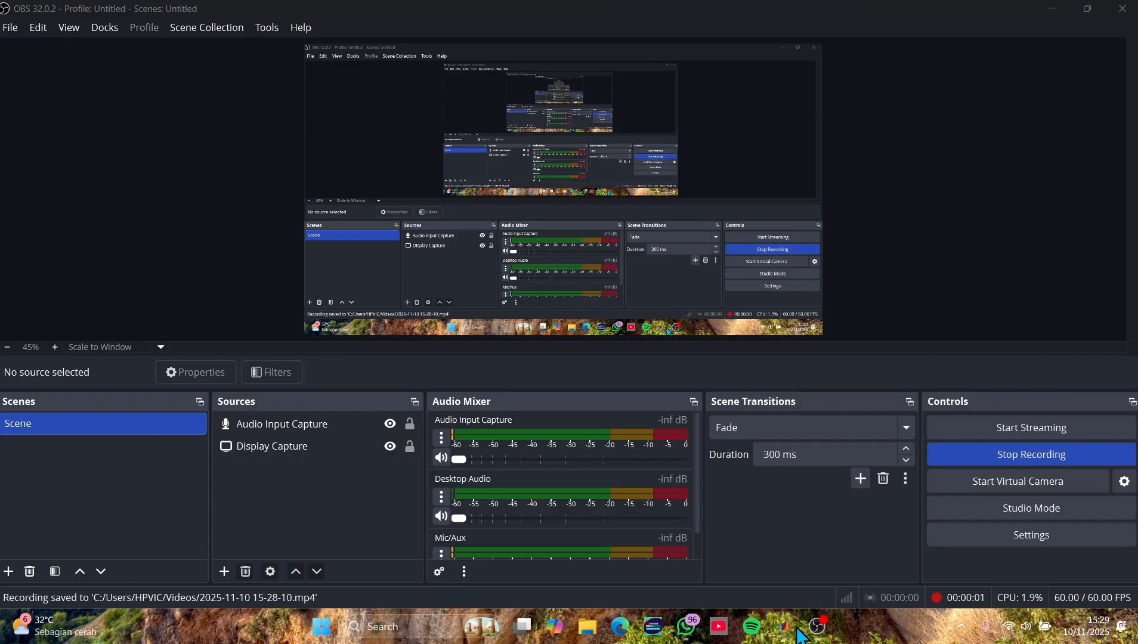
Return to the pwm6 Simulink model and run it on the Arduino Mega 2560 with Monitor & Tune.
{"action": "mouse_move", "coordinate": [796, 603]}
{"action": "mouse_move", "coordinate": [920, 531]}
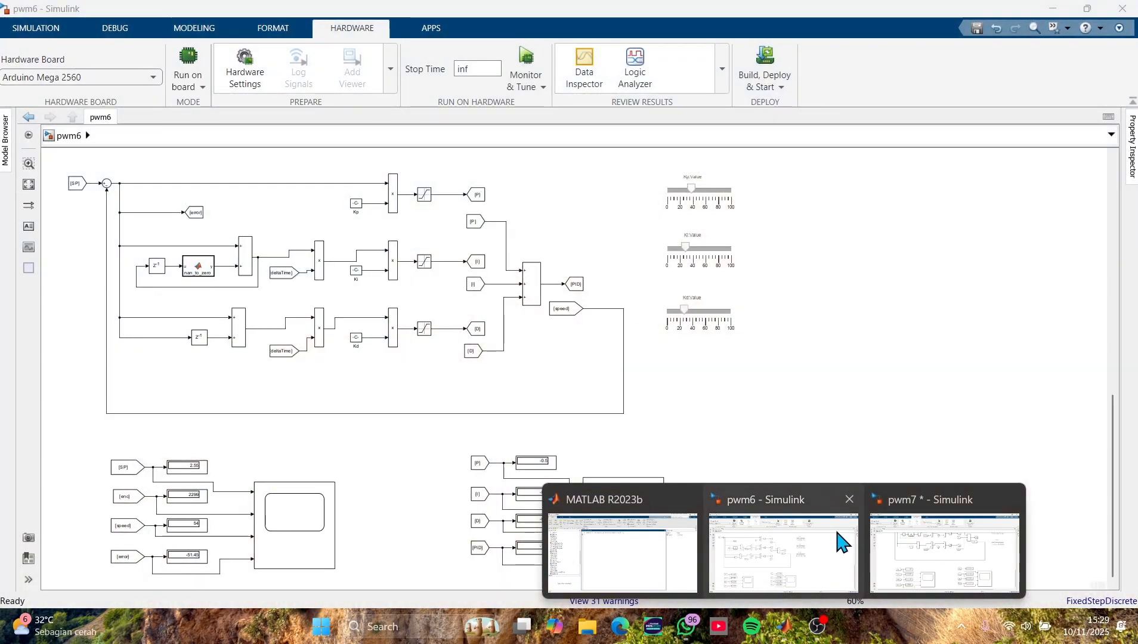
{"action": "left_click", "coordinate": [841, 541]}
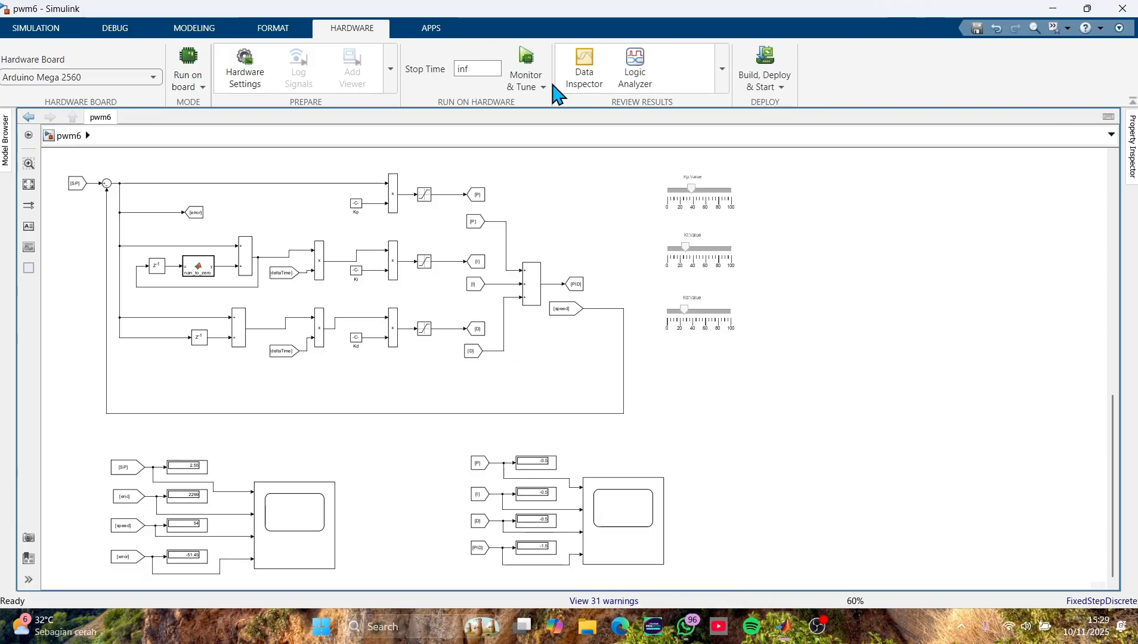
{"action": "left_click", "coordinate": [540, 57]}
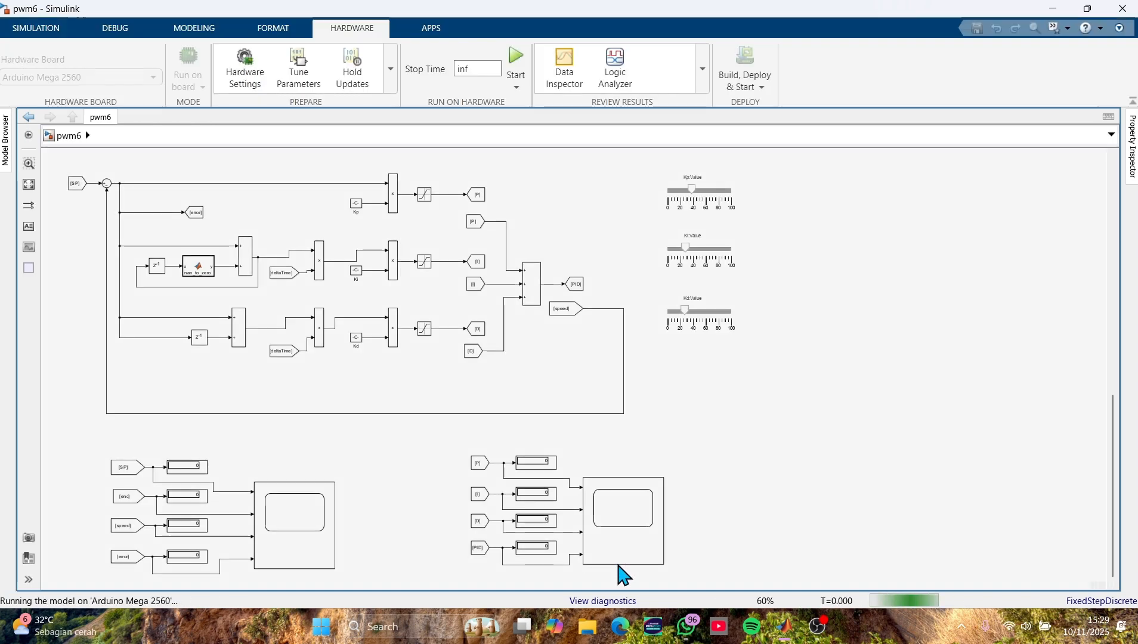
Open the scope for P, I, D and PID and the scope for SP, enc, speed and error during the run.
{"action": "double_click", "coordinate": [633, 513]}
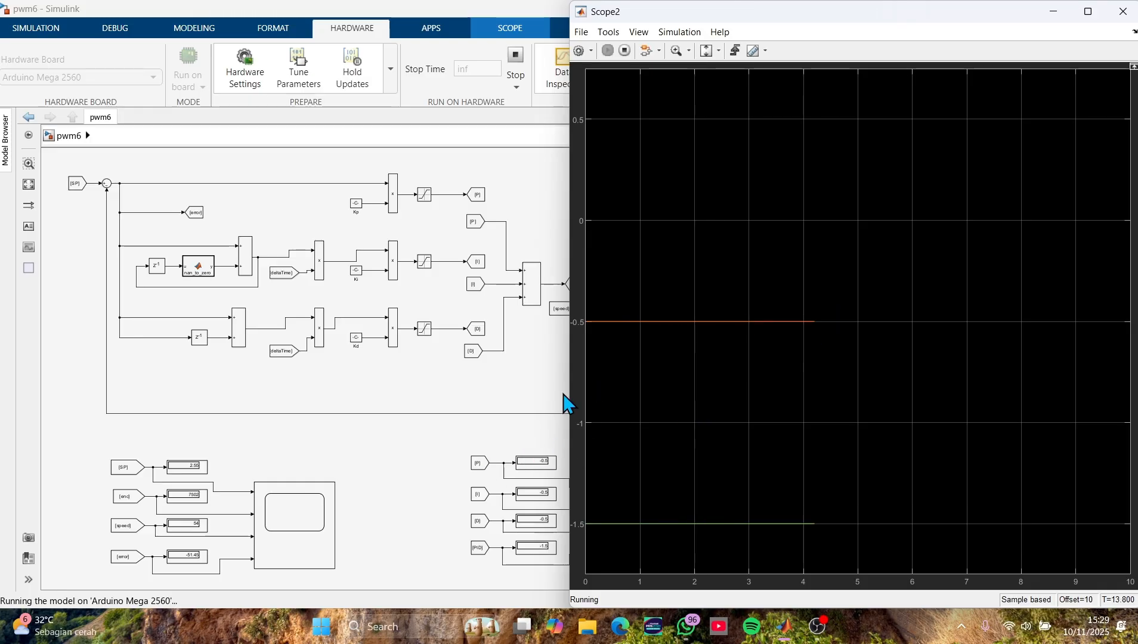
{"action": "left_click", "coordinate": [297, 510]}
{"action": "left_click", "coordinate": [298, 512]}
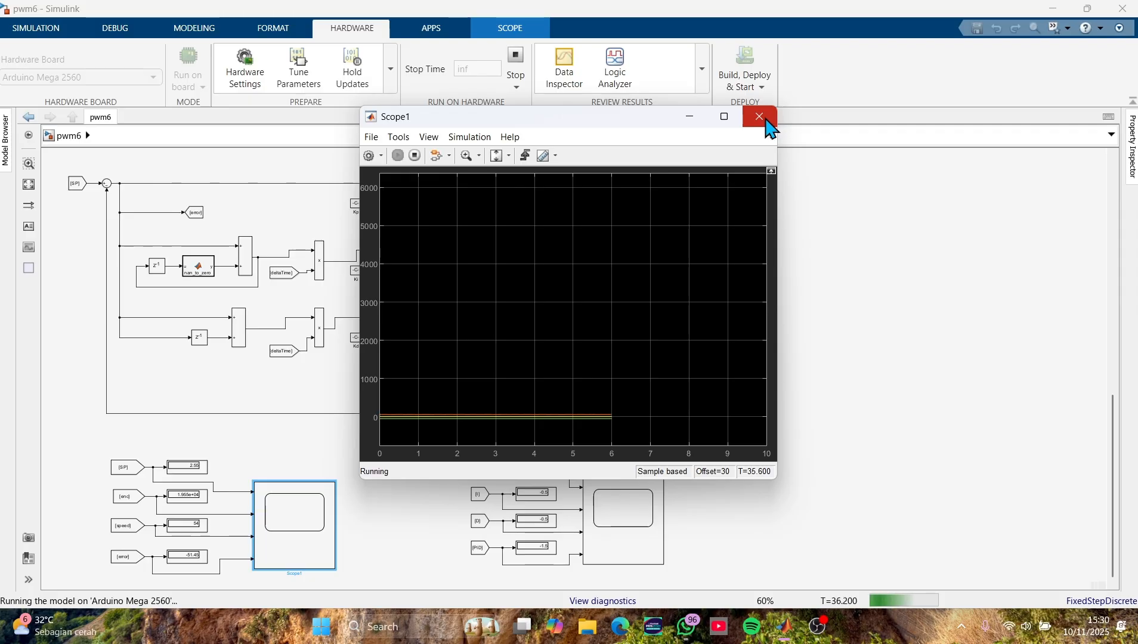
Close the scope for SP, enc, speed and error and stop the pwm6 run on the Arduino Mega 2560.
{"action": "left_click_drag", "start_coordinate": [652, 115], "coordinate": [941, 140]}
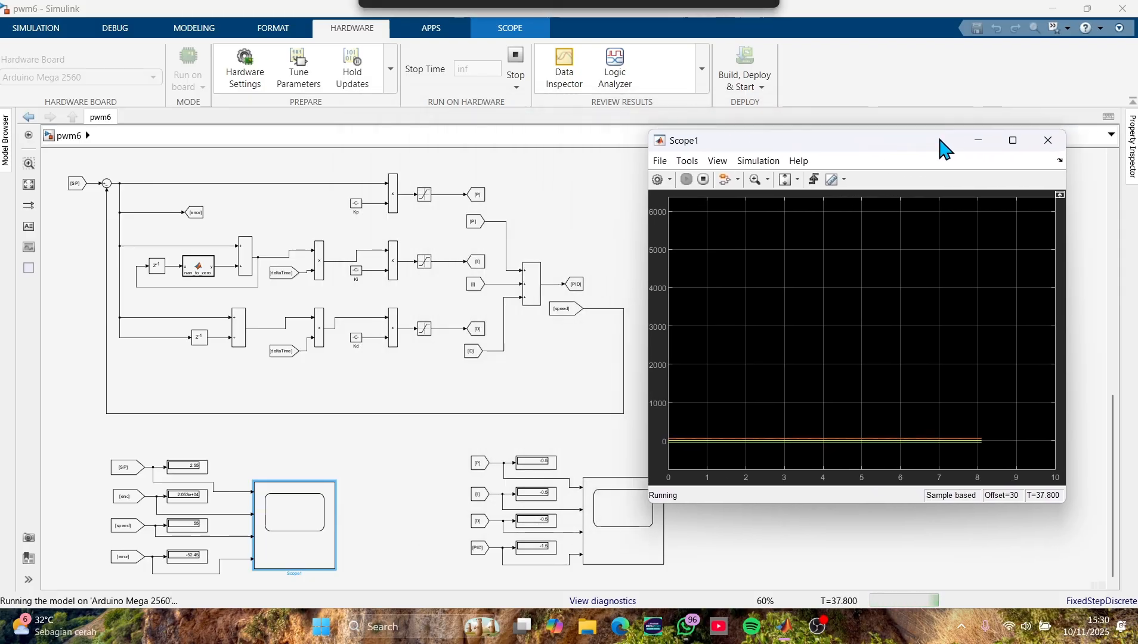
{"action": "left_click", "coordinate": [1049, 141]}
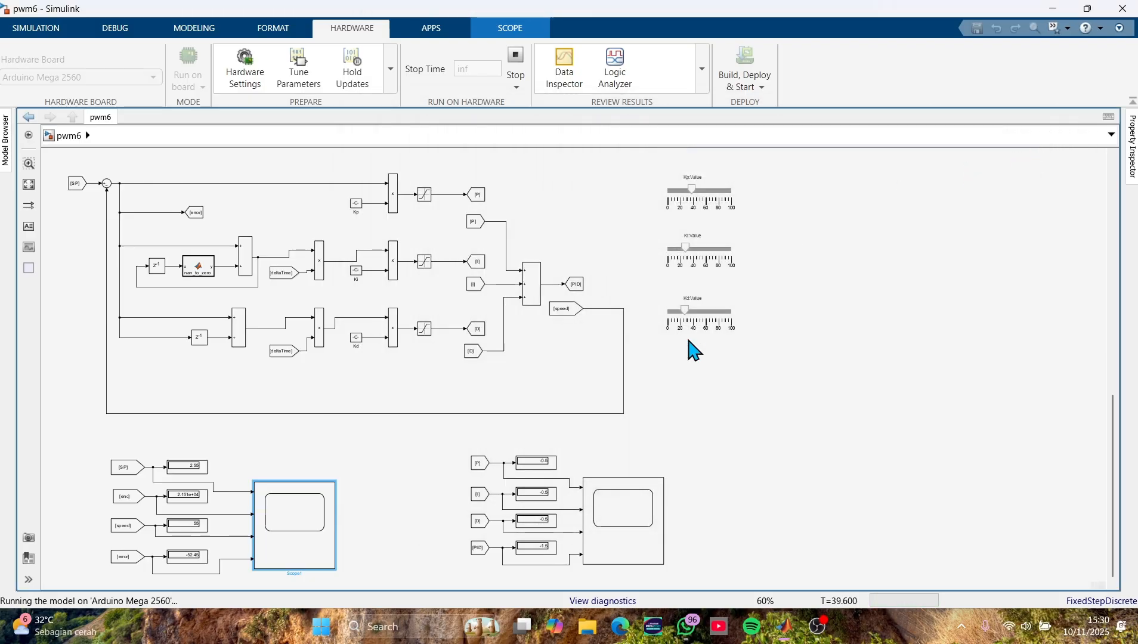
{"action": "mouse_move", "coordinate": [795, 627]}
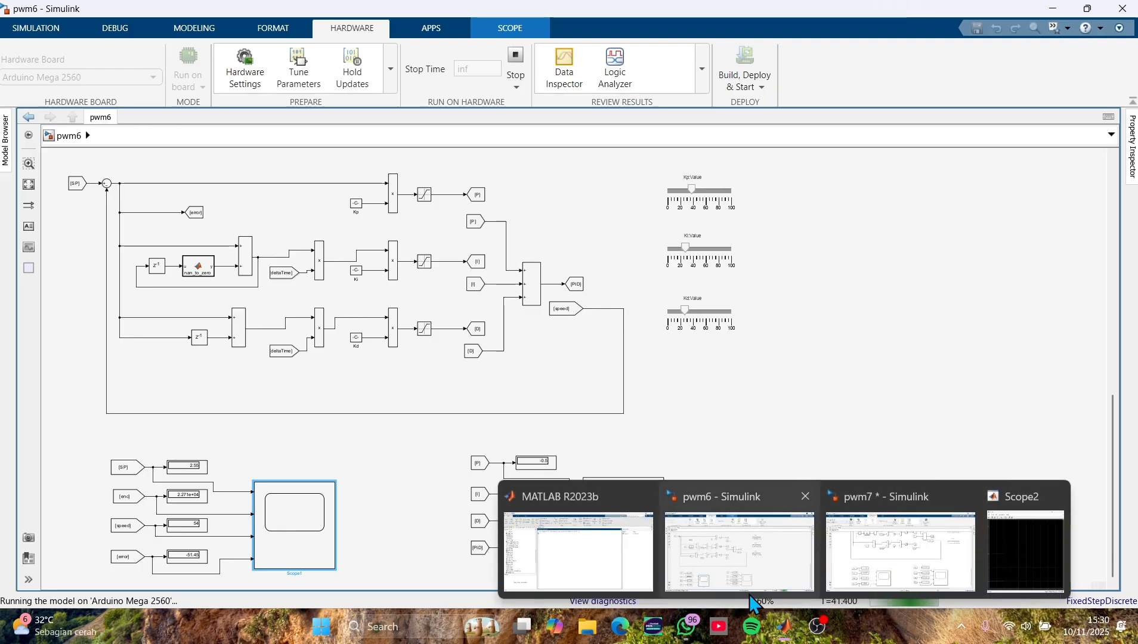
{"action": "mouse_move", "coordinate": [863, 567]}
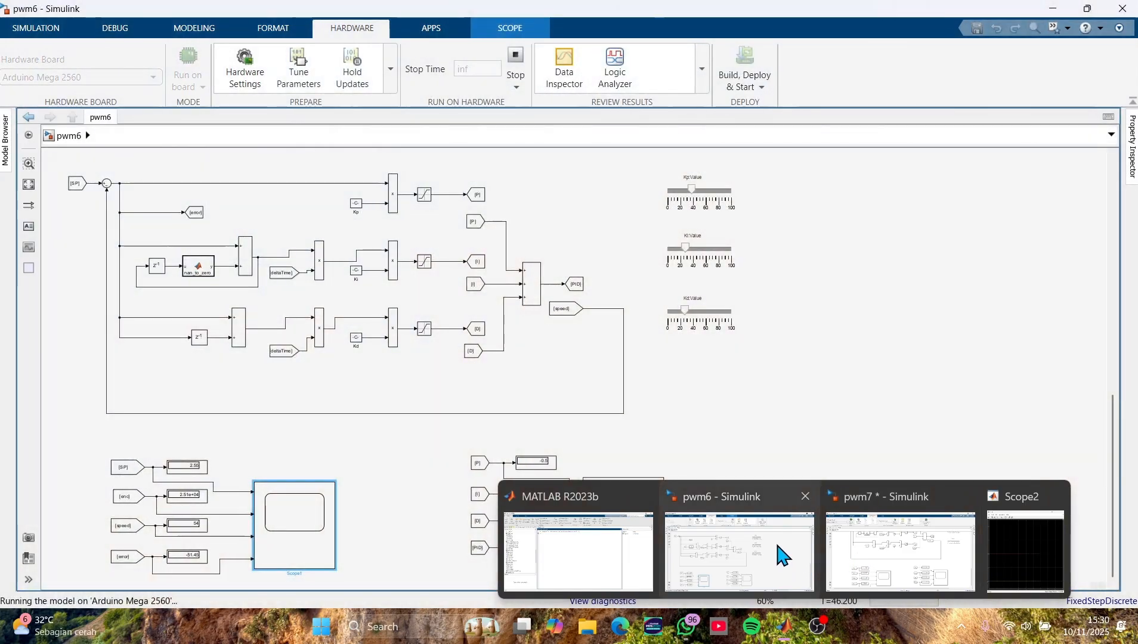
{"action": "left_click", "coordinate": [777, 554]}
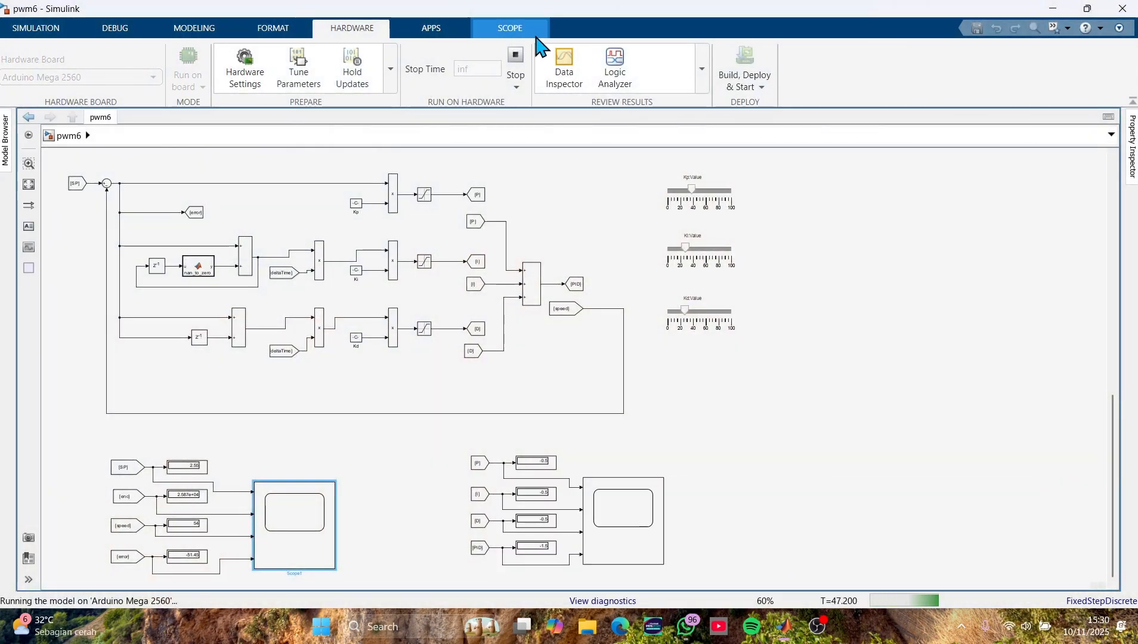
{"action": "left_click", "coordinate": [519, 58]}
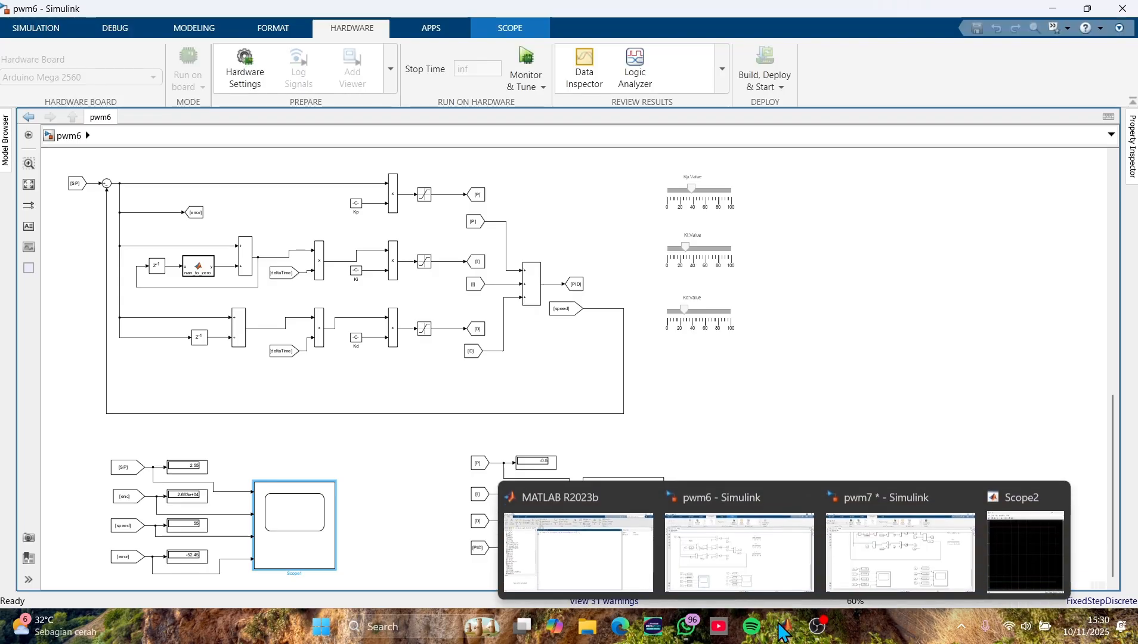
Bring up the pwm7 model, switch to OBS, and stop the current screen recording and start a new one.
{"action": "left_click", "coordinate": [859, 556]}
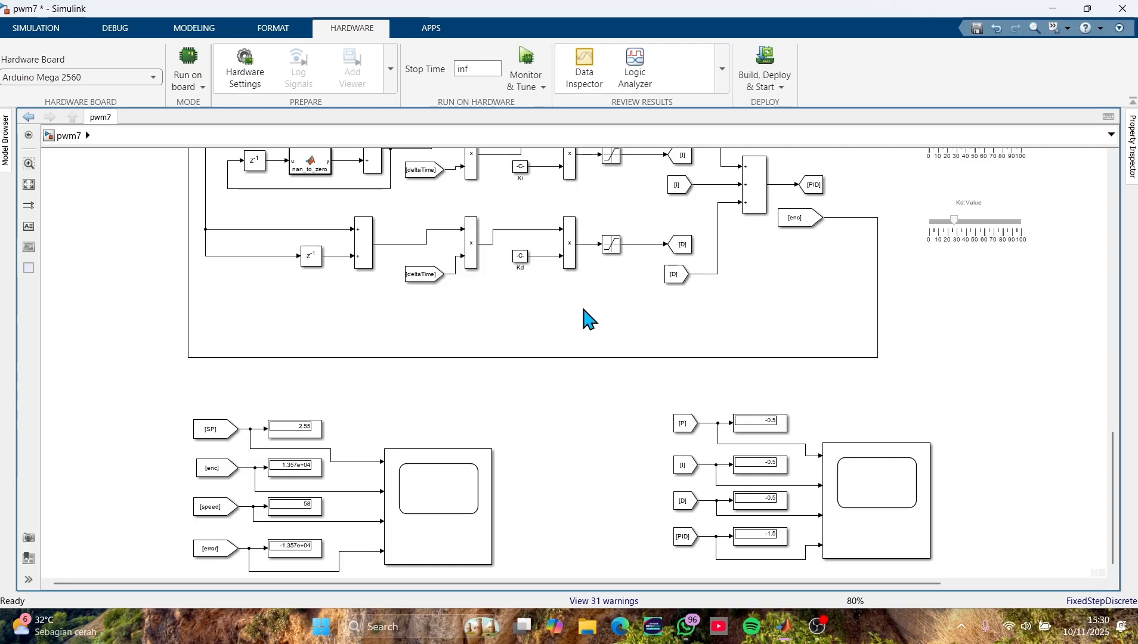
{"action": "left_click", "coordinate": [819, 626]}
{"action": "left_click", "coordinate": [1022, 456]}
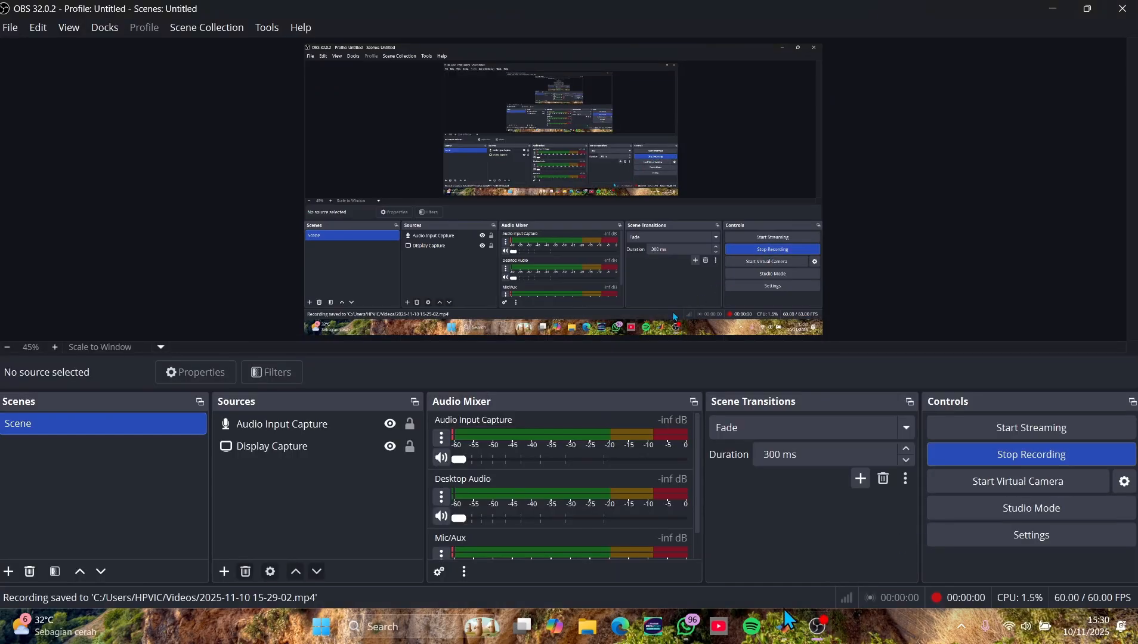
Return to the pwm7 Simulink model and run it on the Arduino Mega 2560 with Monitor & Tune.
{"action": "mouse_move", "coordinate": [789, 630]}
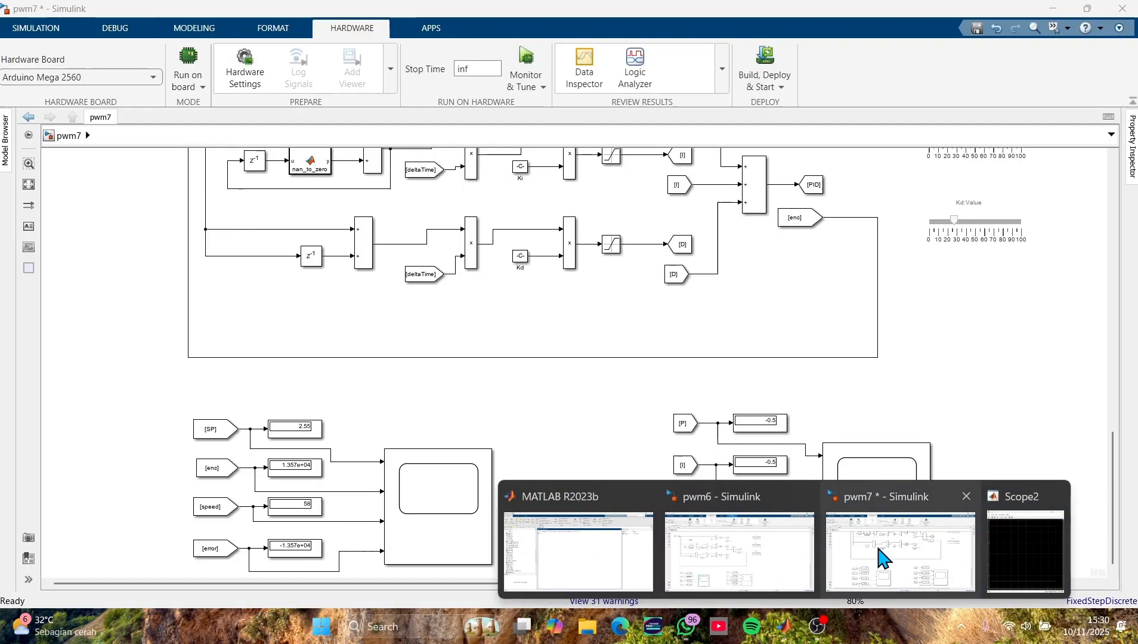
{"action": "left_click", "coordinate": [874, 549]}
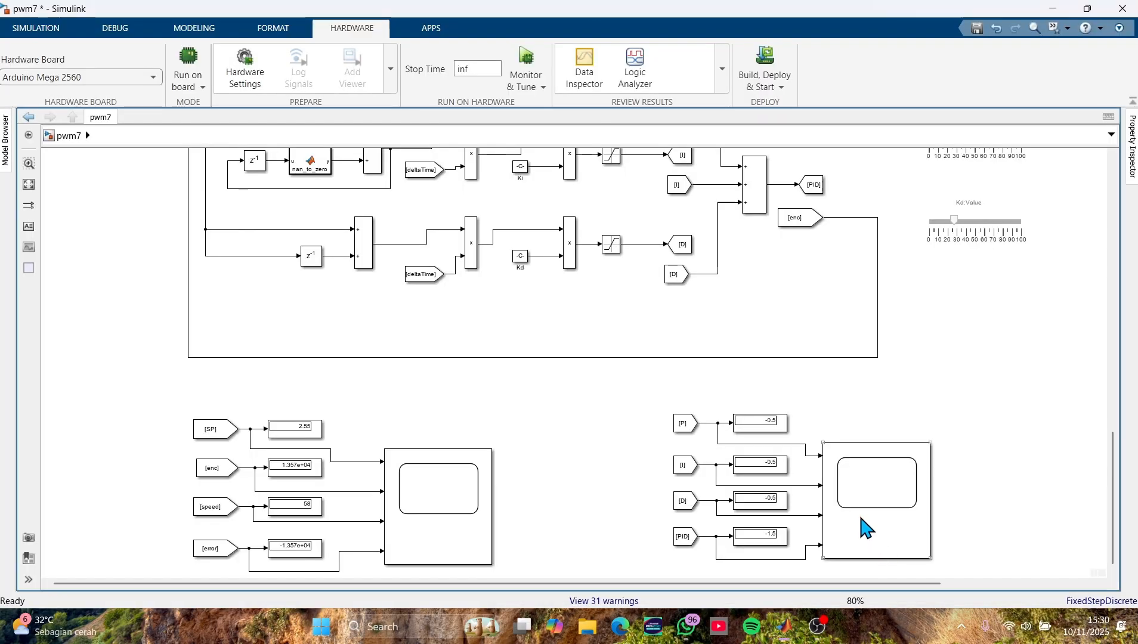
{"action": "left_click", "coordinate": [527, 67]}
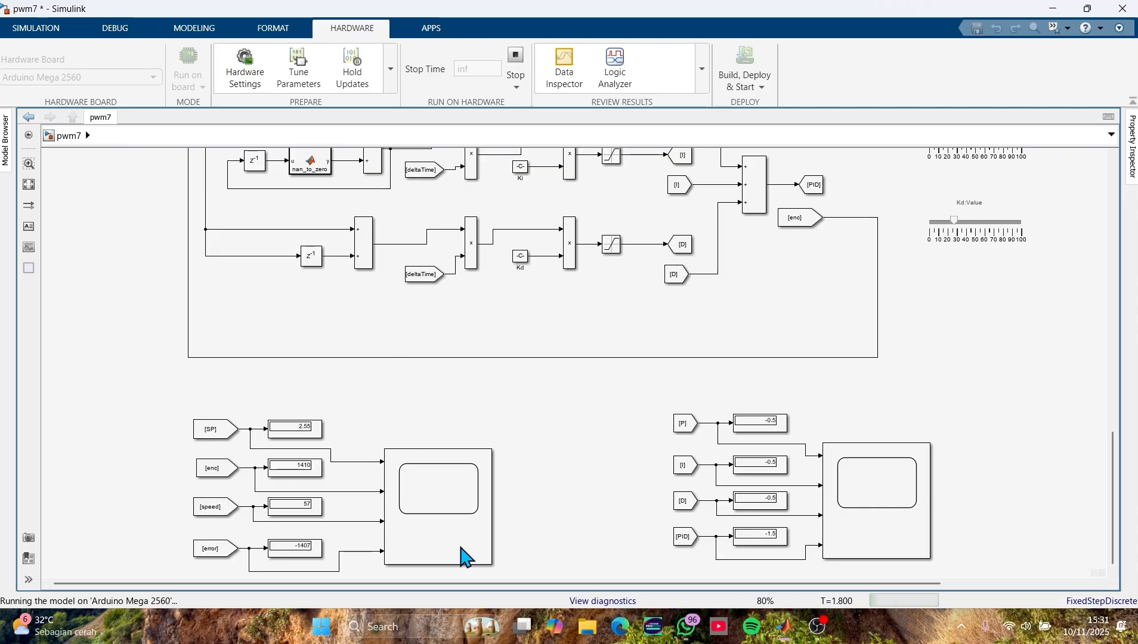
Examine the P, I, D and PID scope, close it, and open the SP, enc, speed and error scope during the pwm7 run.
{"action": "double_click", "coordinate": [866, 475]}
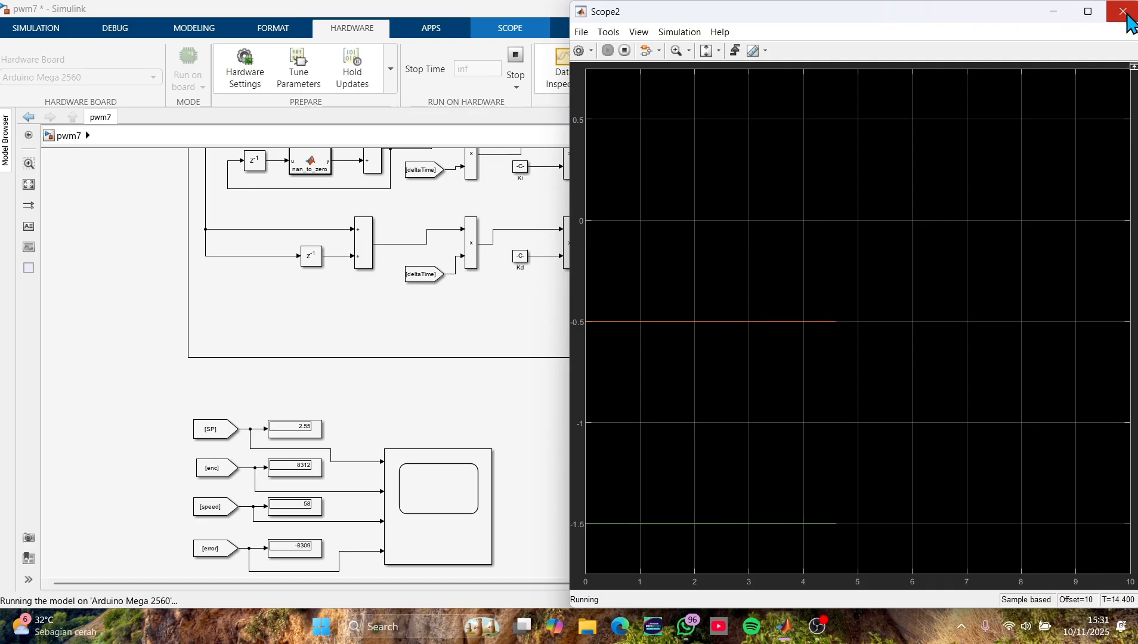
{"action": "left_click", "coordinate": [1124, 12]}
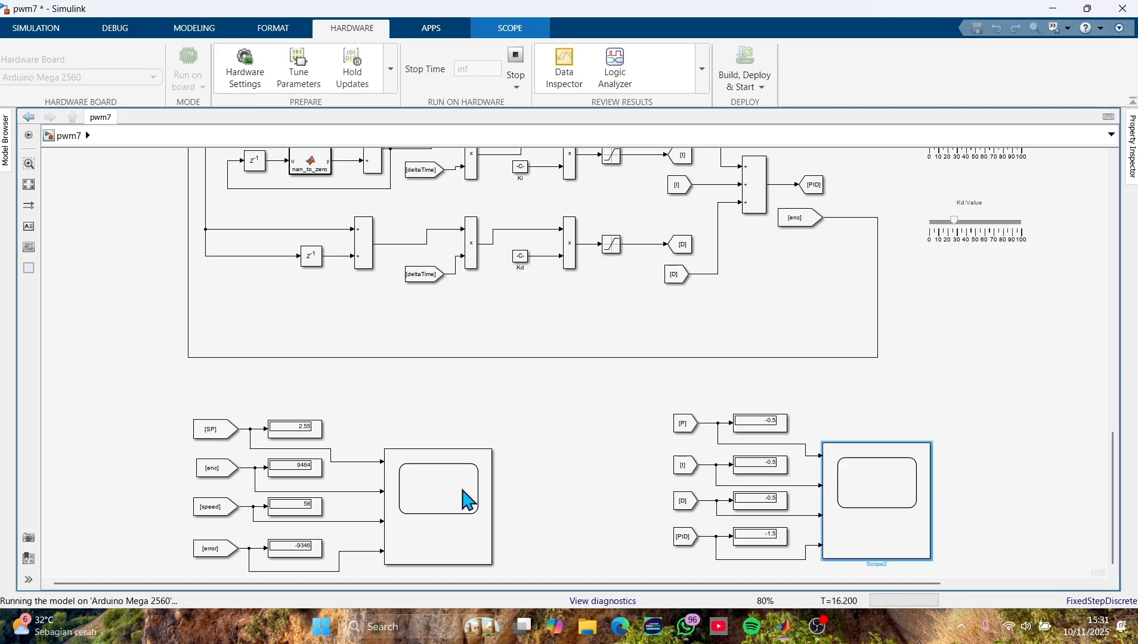
{"action": "double_click", "coordinate": [463, 486]}
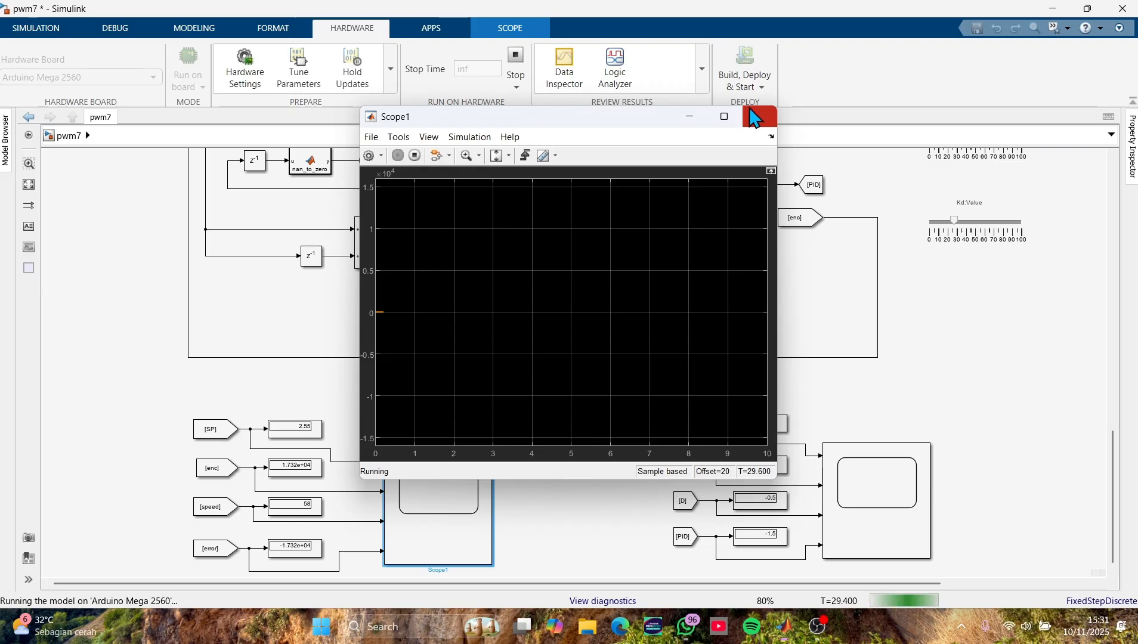
Close the open scope and stop the pwm7 run, returning to OBS.
{"action": "left_click", "coordinate": [756, 117]}
{"action": "left_click", "coordinate": [517, 66]}
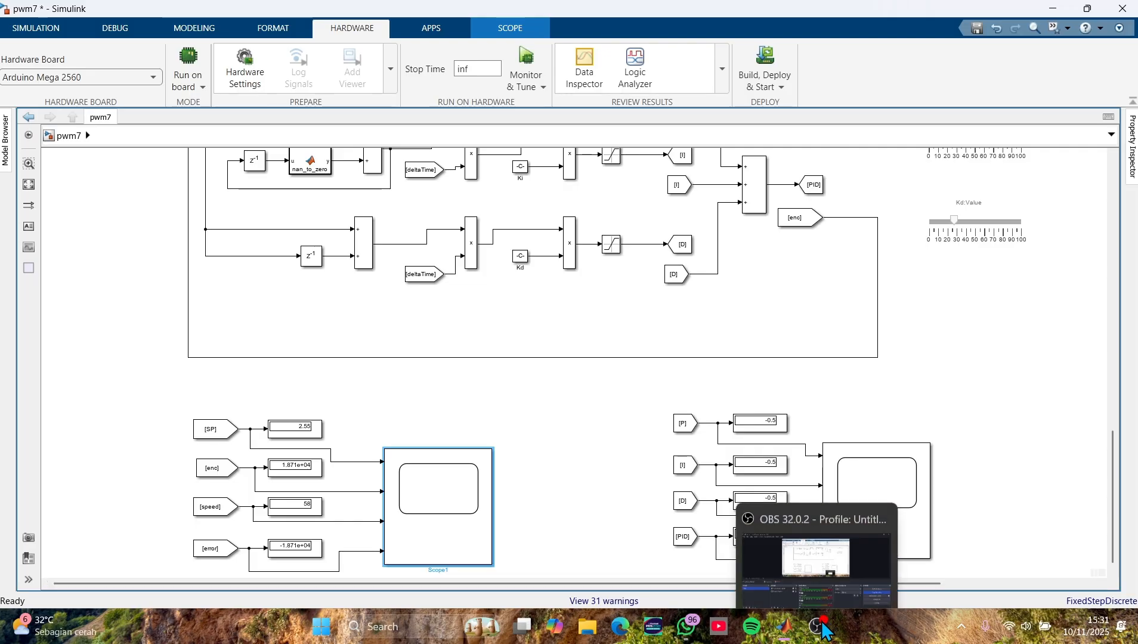
{"action": "left_click", "coordinate": [825, 555]}
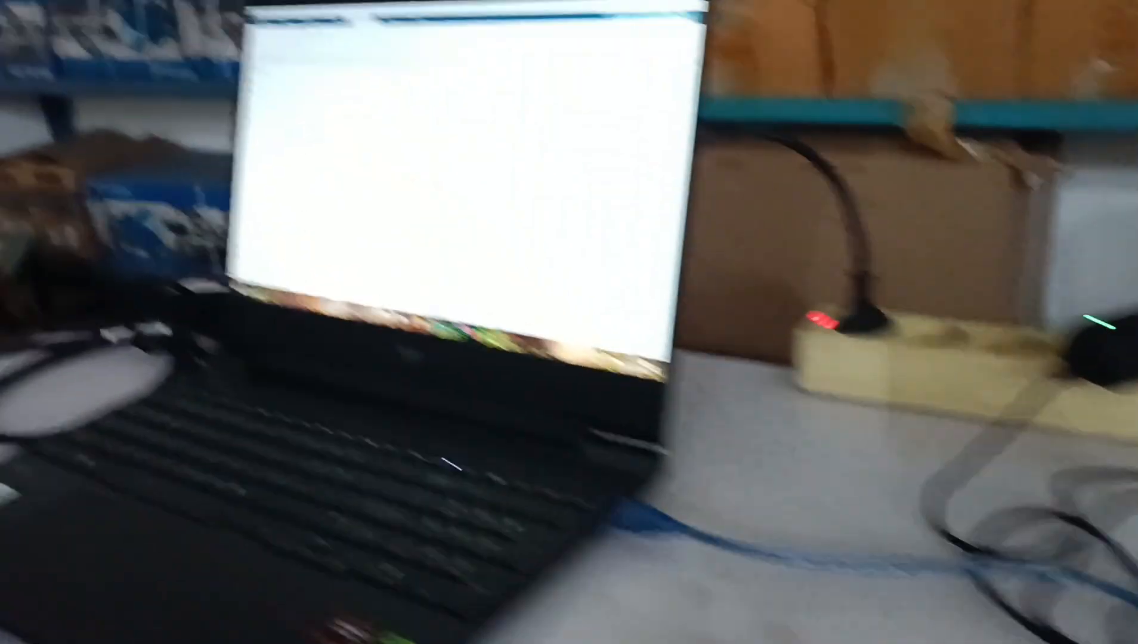
{"action": "double_click", "coordinate": [434, 269]}
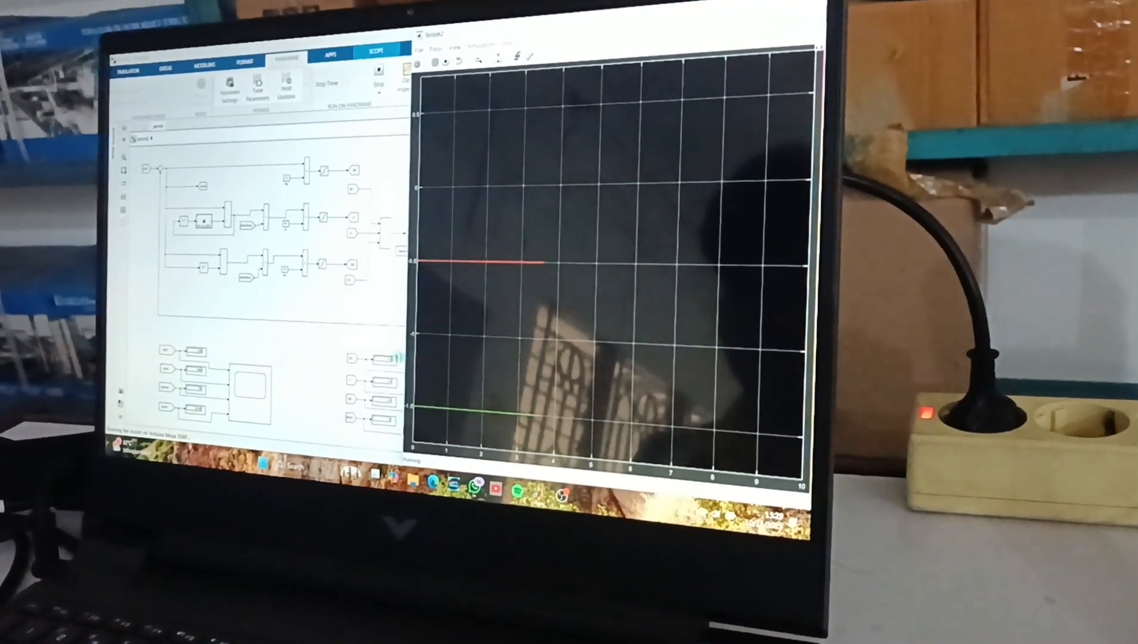
{"action": "double_click", "coordinate": [253, 376]}
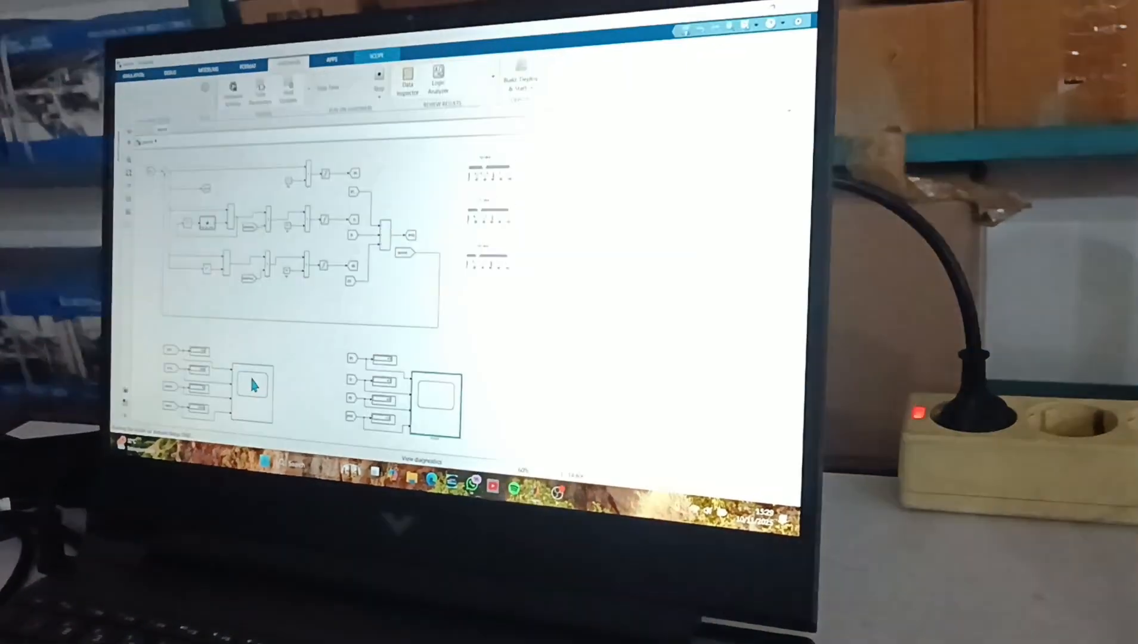